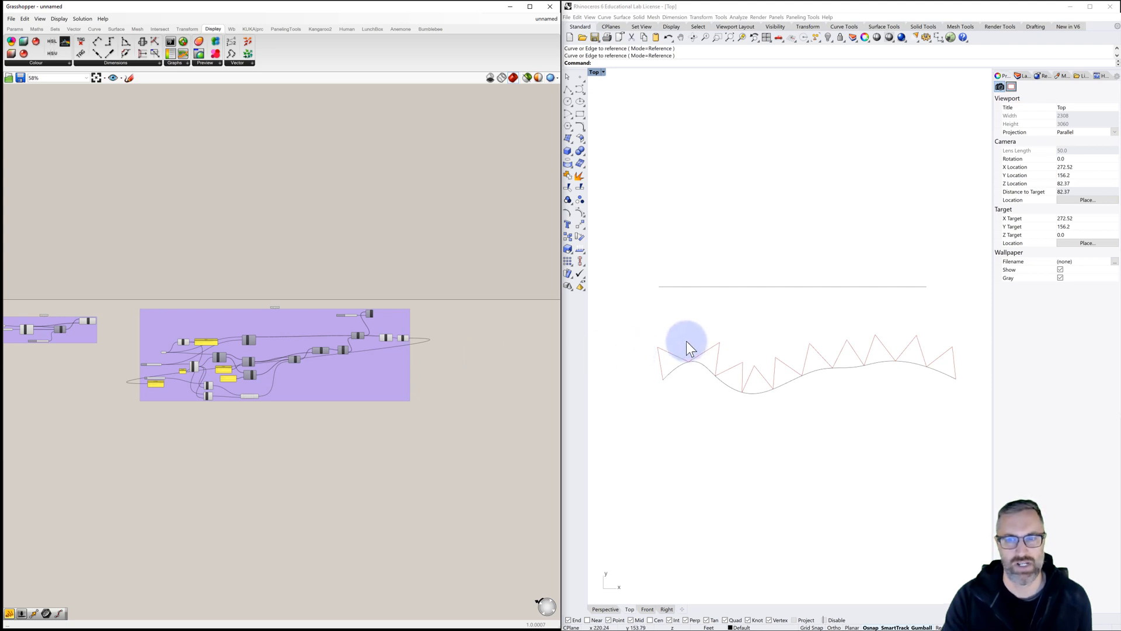
# Step: Delete the wavy base curve under the zigzag fold pattern in the Top view
pyautogui.scroll(-3, 730, 337)
pyautogui.scroll(-8, 730, 336)
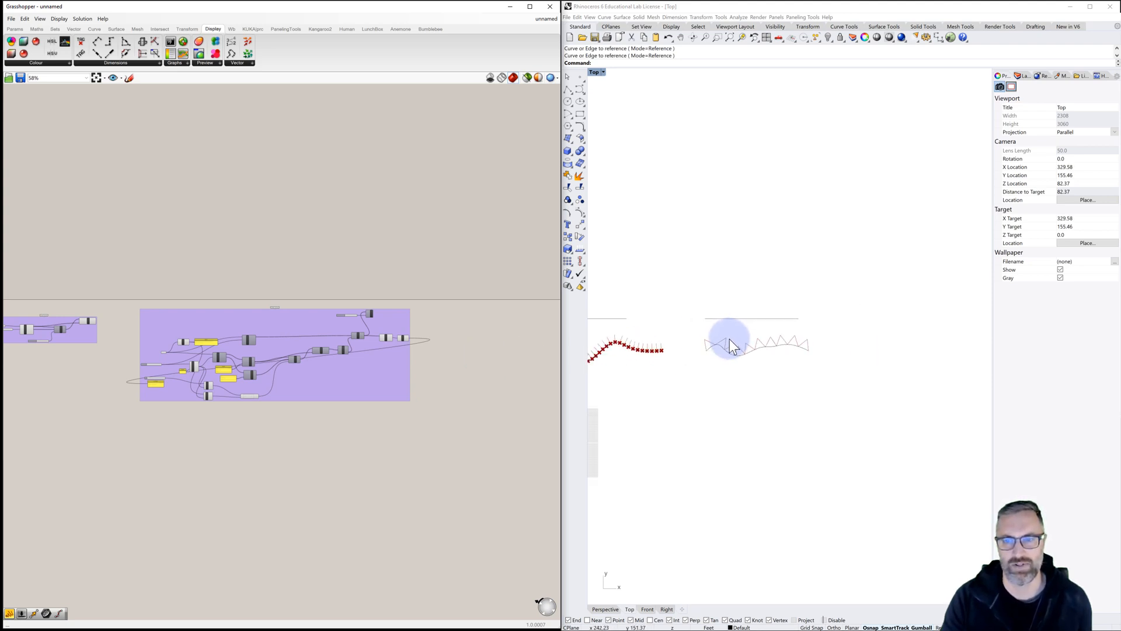
pyautogui.moveTo(730, 335); pyautogui.dragTo(786, 348, button='right')
pyautogui.scroll(6, 764, 337)
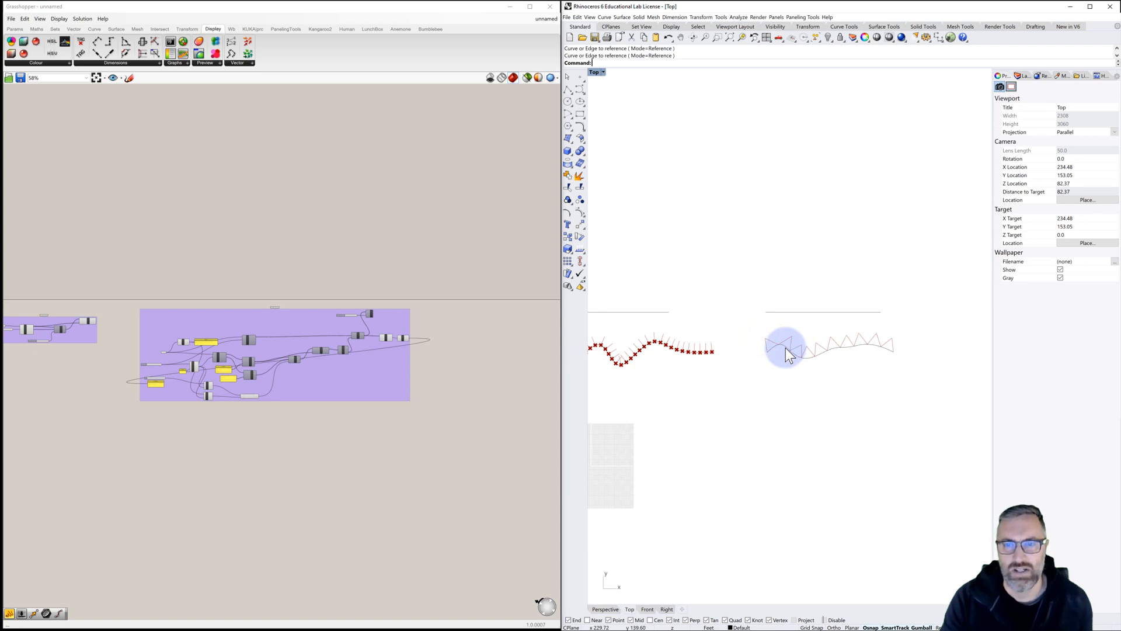
pyautogui.moveTo(783, 346); pyautogui.dragTo(821, 341, button='right')
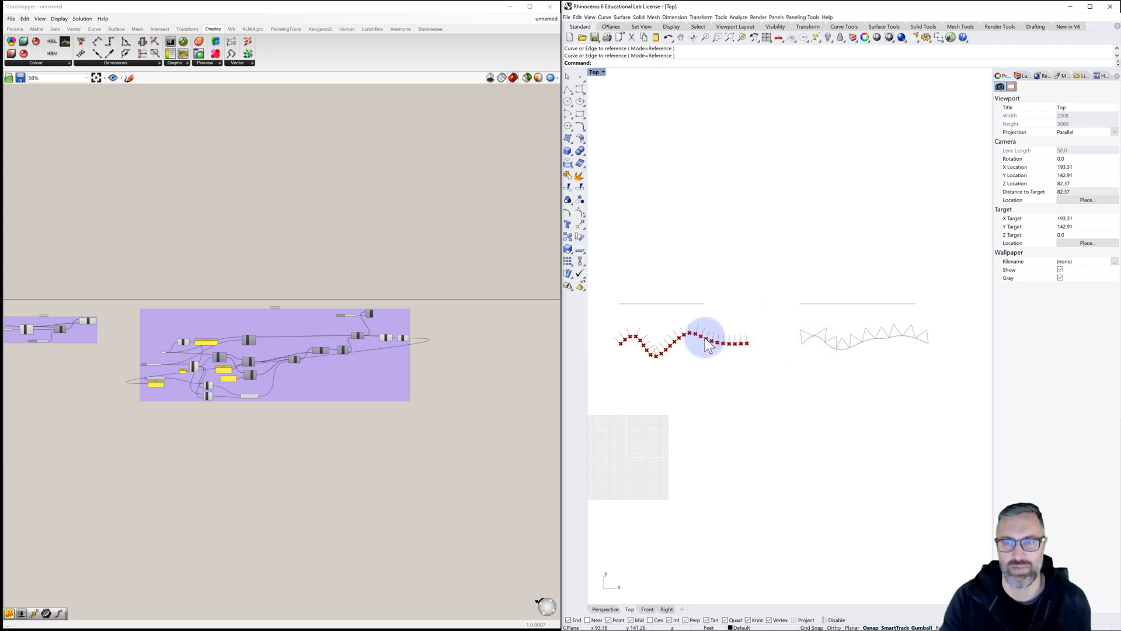
pyautogui.scroll(2, 704, 339)
pyautogui.click(845, 339)
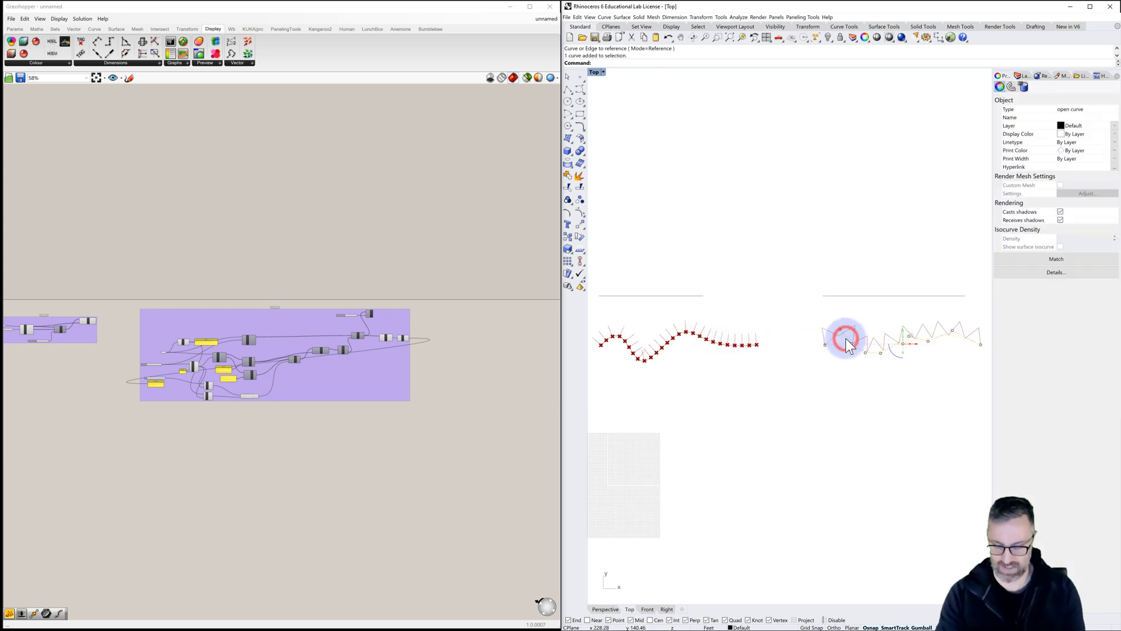
pyautogui.press('Delete')
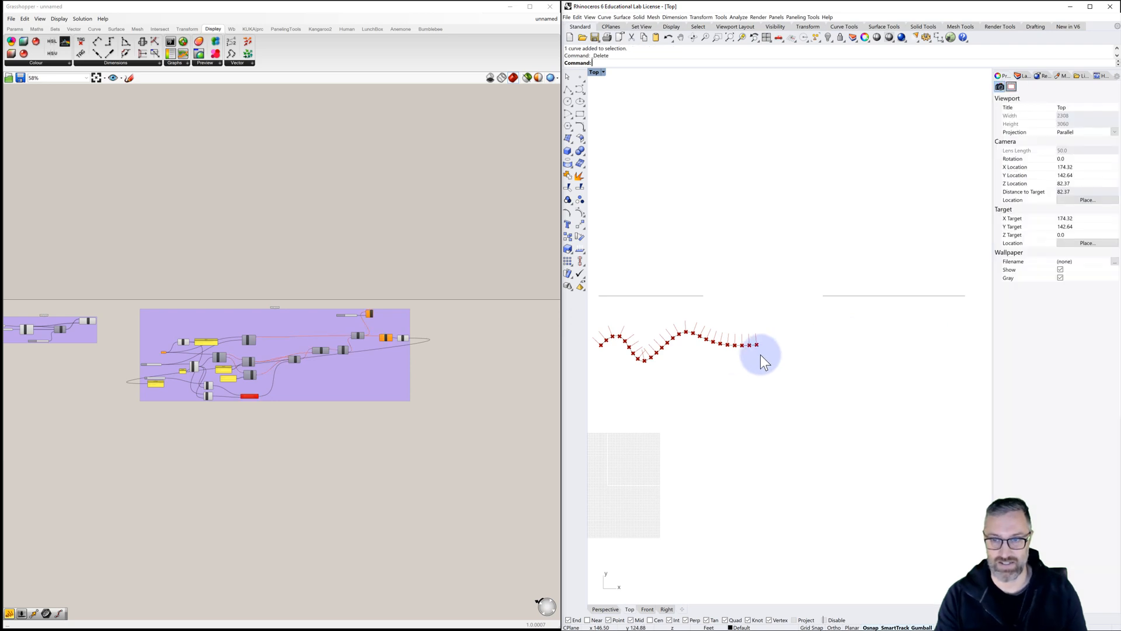
# Step: Copy the wavy curve carrying the red point markers horizontally to the area beneath the second straight line
pyautogui.click(710, 341)
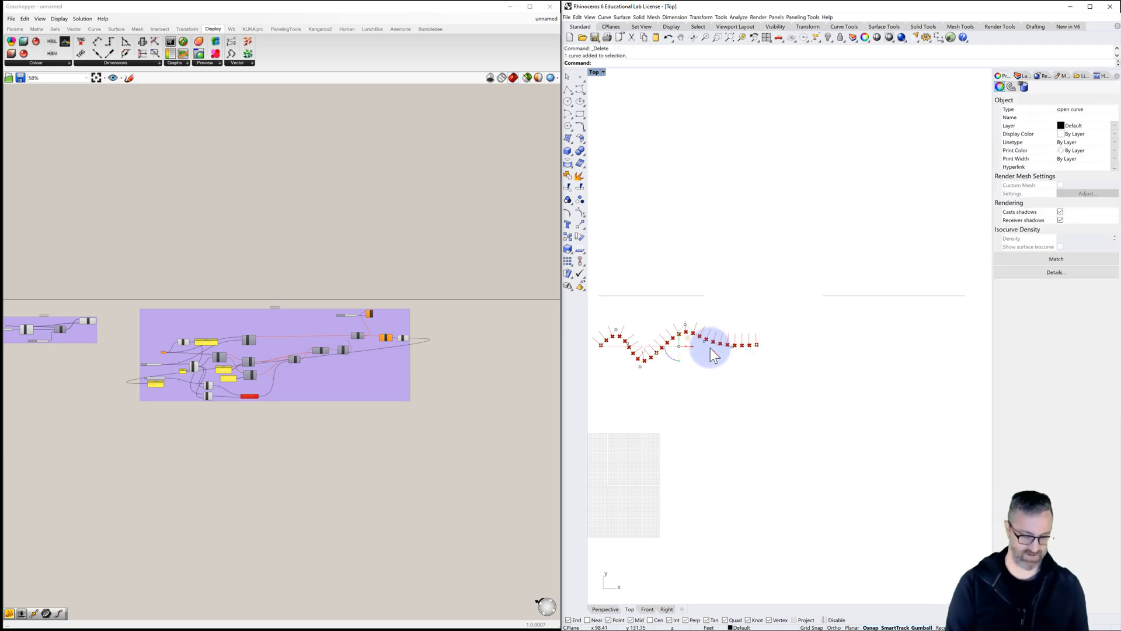
pyautogui.write('copy')
pyautogui.press('Return')
pyautogui.click(705, 368)
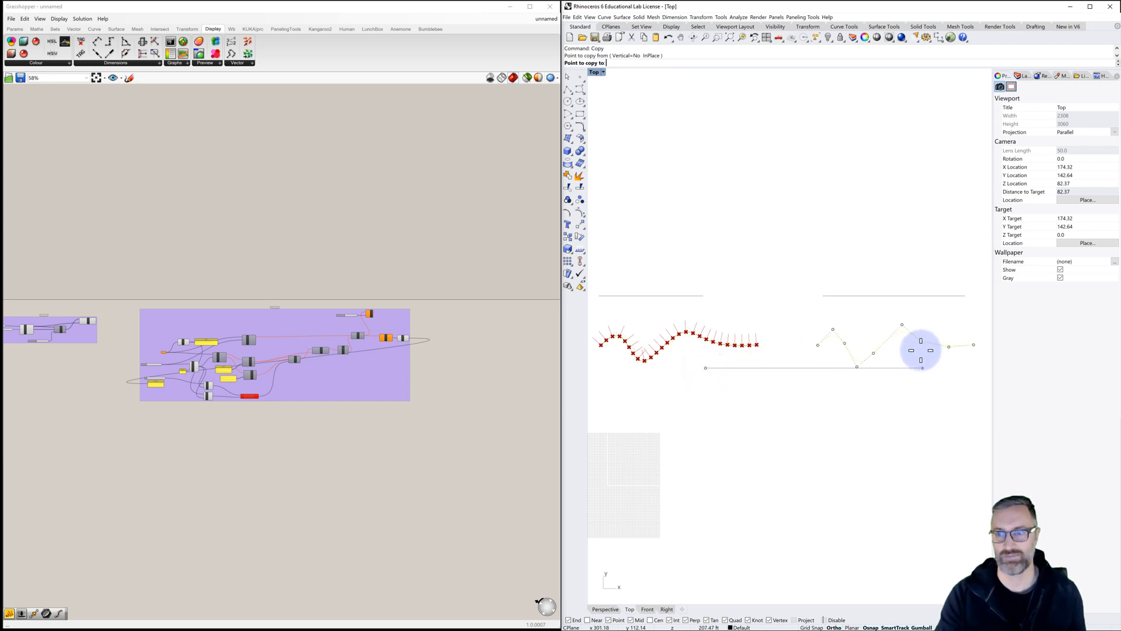
pyautogui.keyDown('shift'); pyautogui.click(922, 351); pyautogui.keyUp('shift')
pyautogui.rightClick(917, 367)
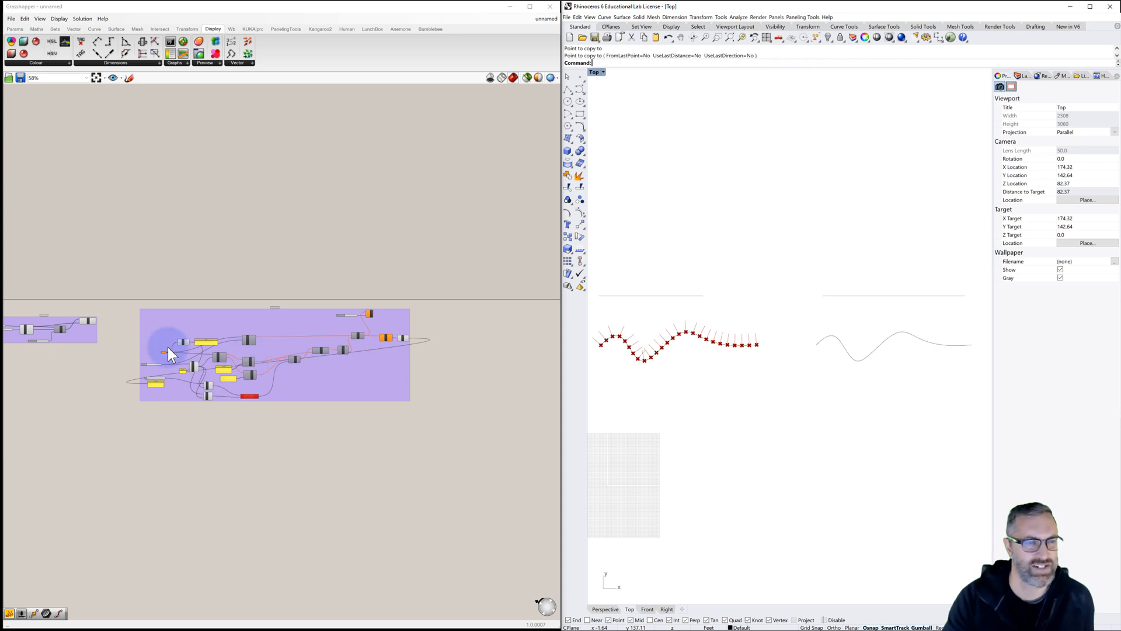
# Step: Reference the copied wavy curve in the Folded Uniform group's Curve parameter and increase its division count slider
pyautogui.scroll(5, 168, 348)
pyautogui.click(155, 359)
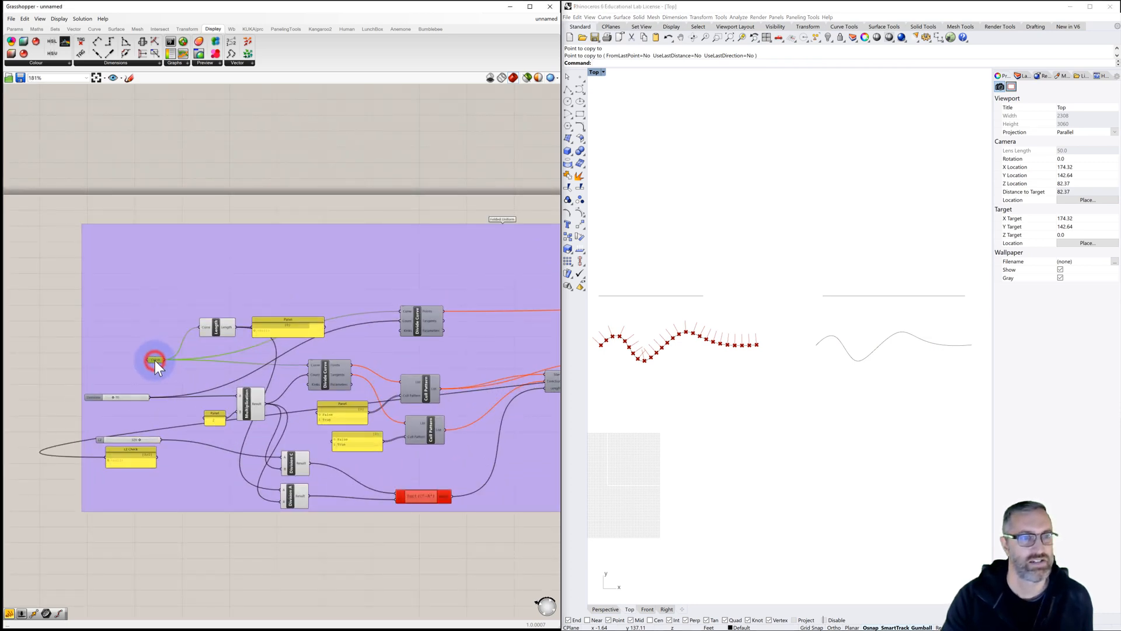
pyautogui.rightClick(155, 360)
pyautogui.click(196, 467)
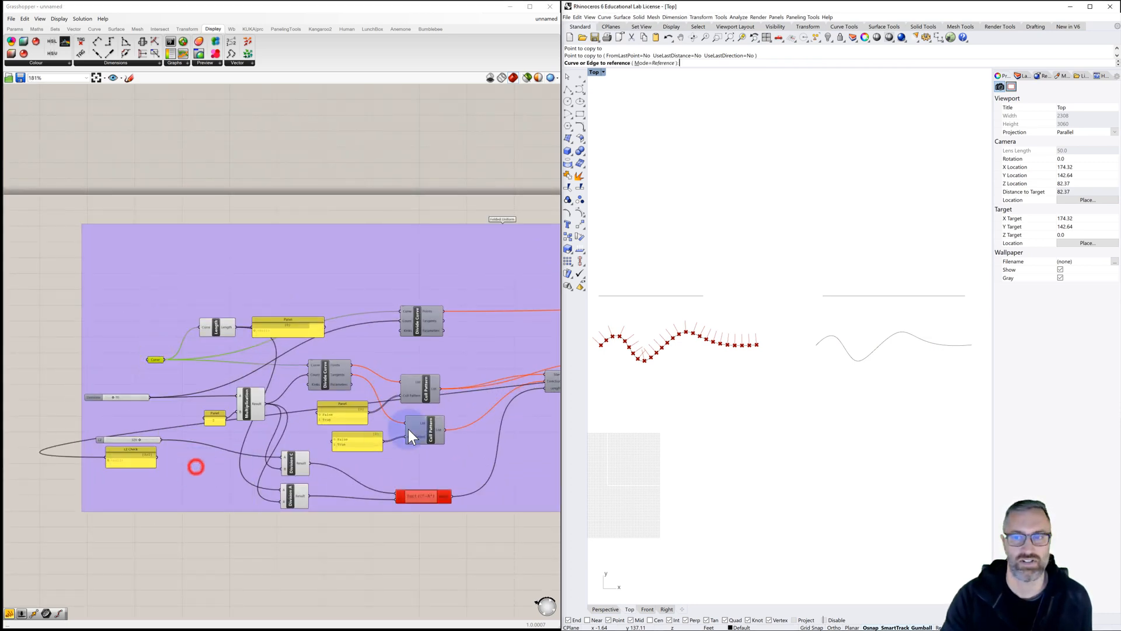
pyautogui.click(842, 344)
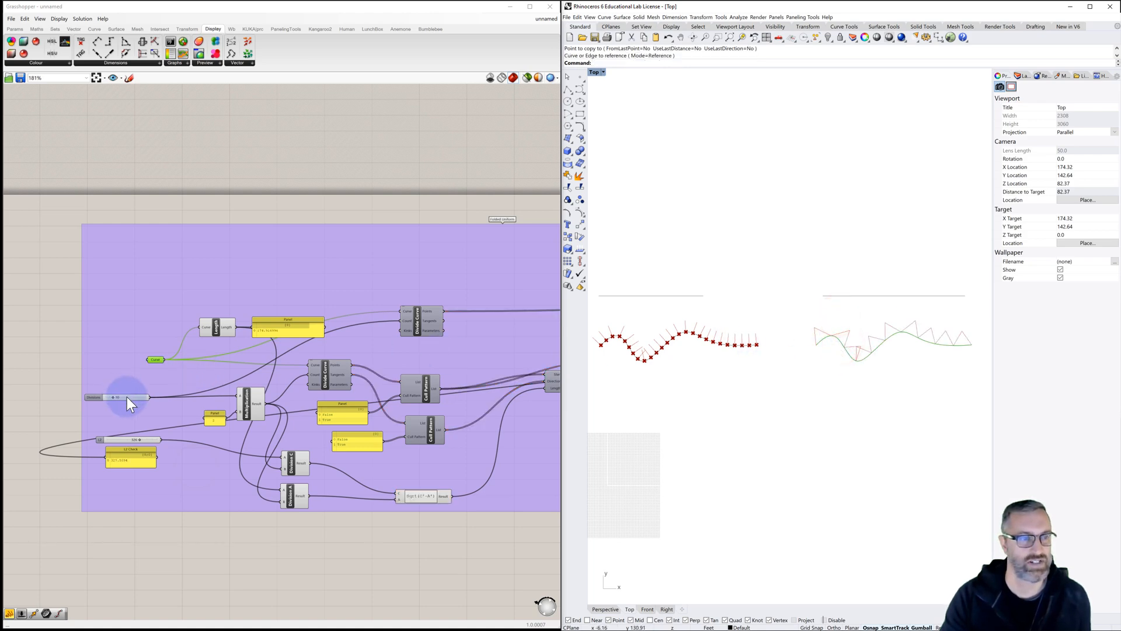
pyautogui.click(111, 397)
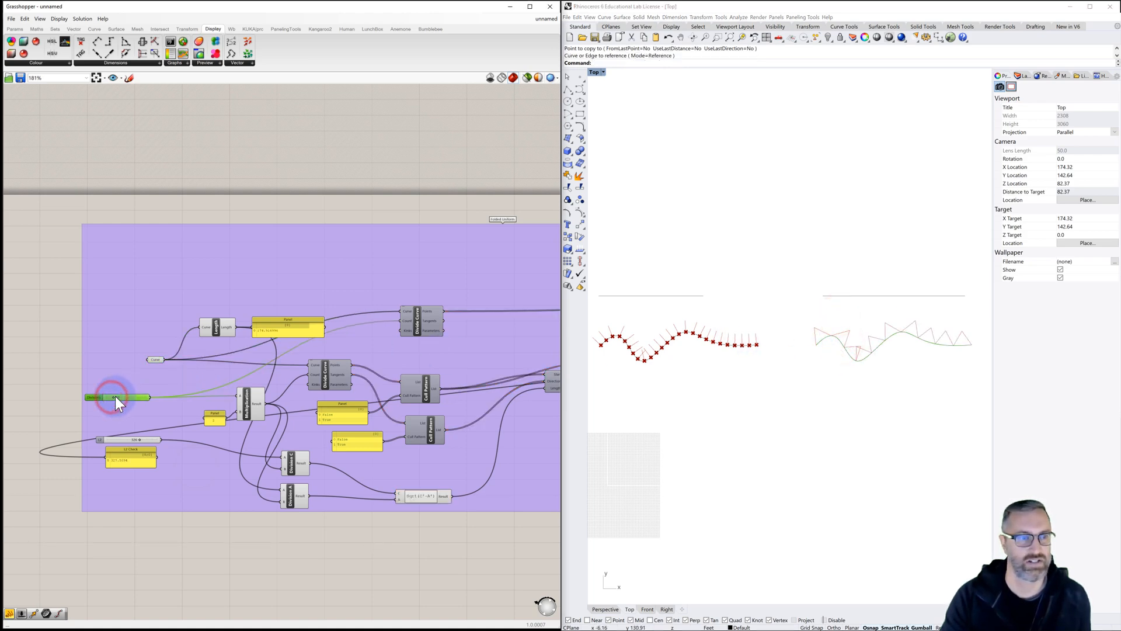
pyautogui.moveTo(113, 398); pyautogui.dragTo(121, 398)
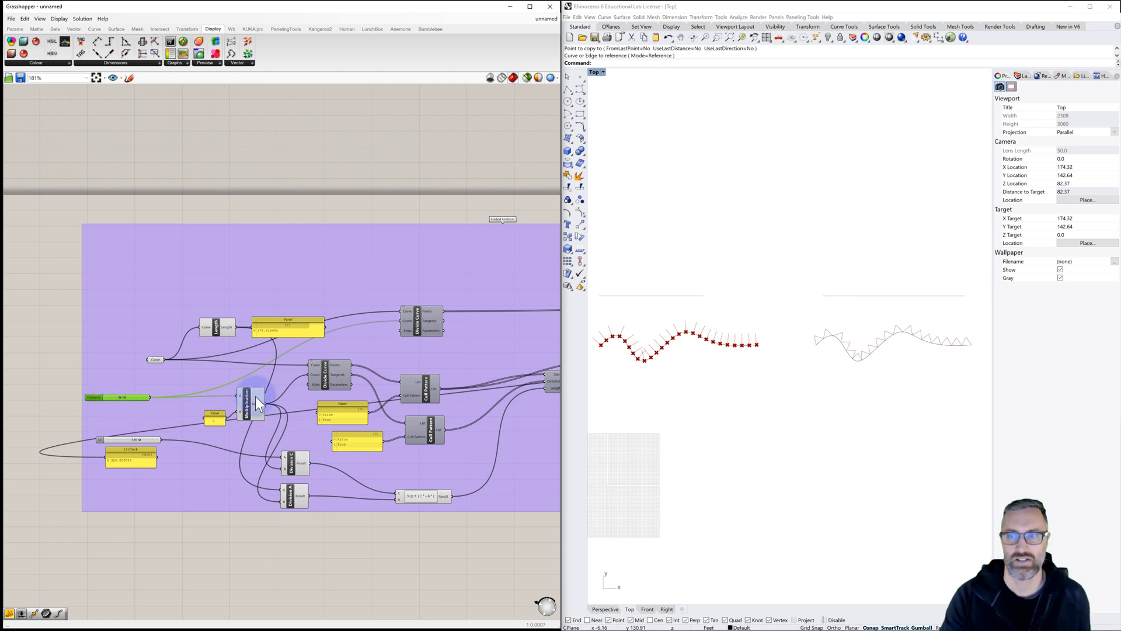
# Step: Copy the folded pattern's base curve and the straight line above it together horizontally to empty space beyond the pattern
pyautogui.scroll(-4, 700, 388)
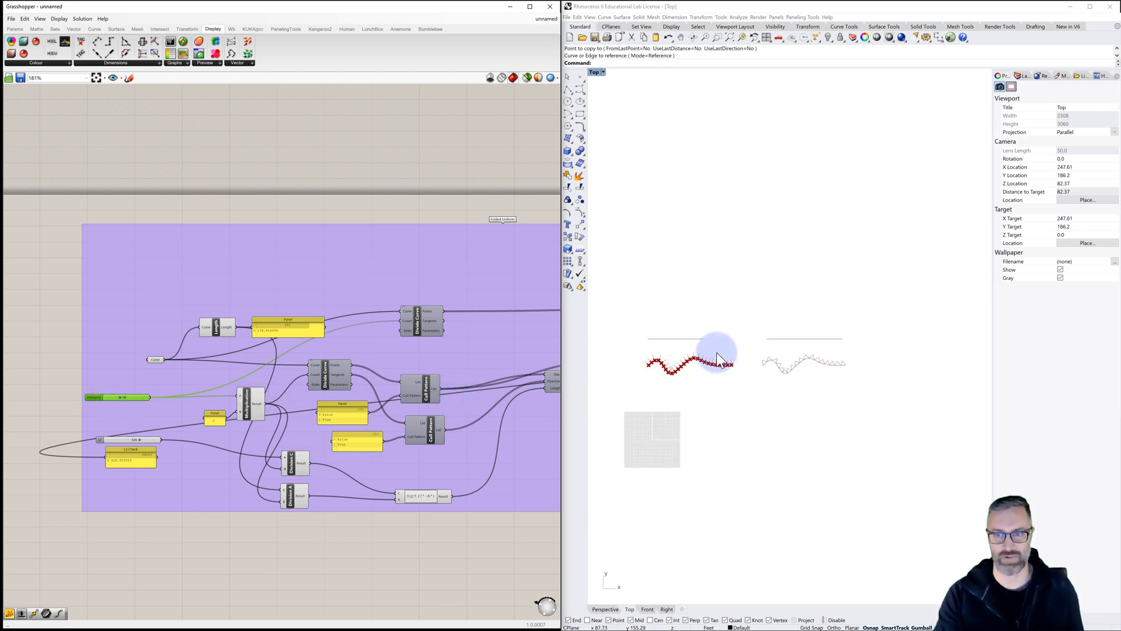
pyautogui.moveTo(879, 352); pyautogui.dragTo(865, 342, button='right')
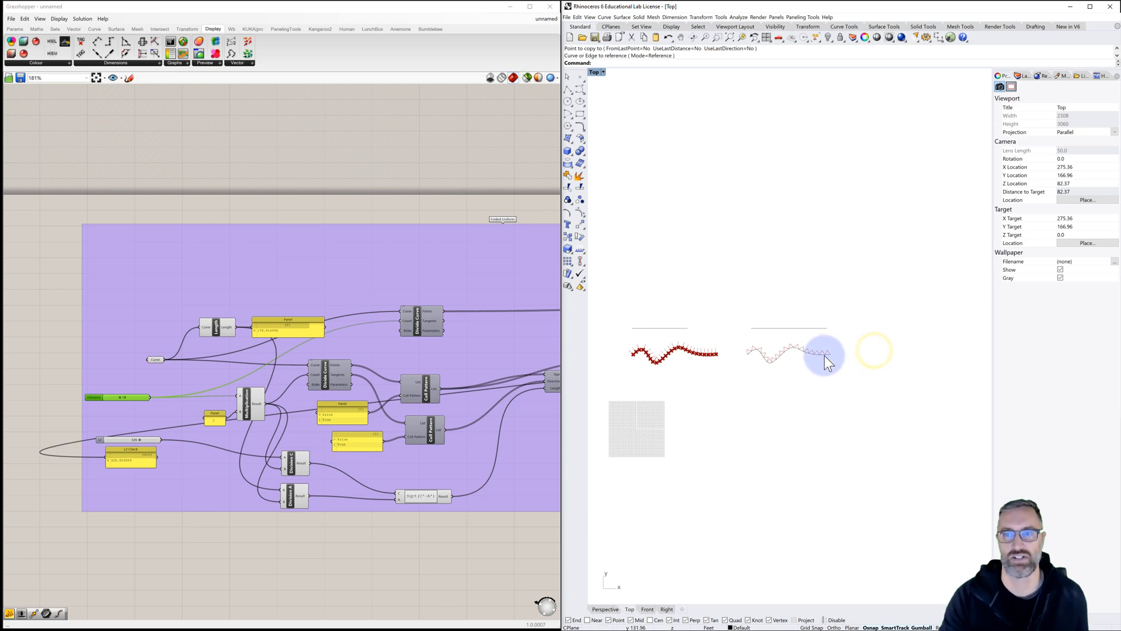
pyautogui.click(801, 353)
pyautogui.keyDown('shift'); pyautogui.click(806, 329); pyautogui.keyUp('shift')
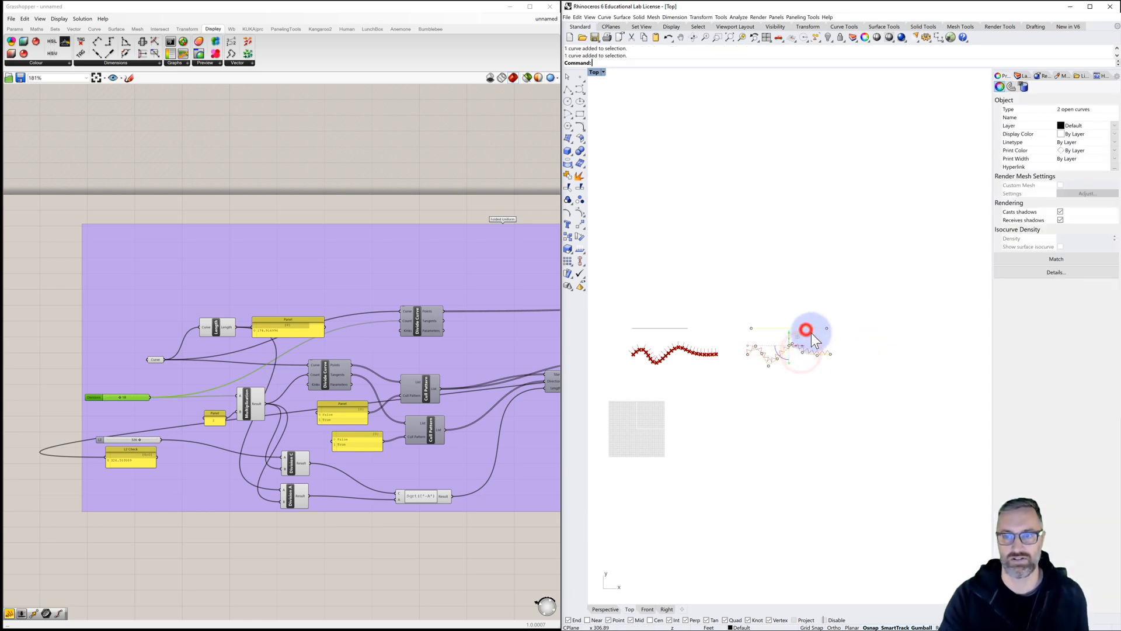
pyautogui.write('copy')
pyautogui.press('Return')
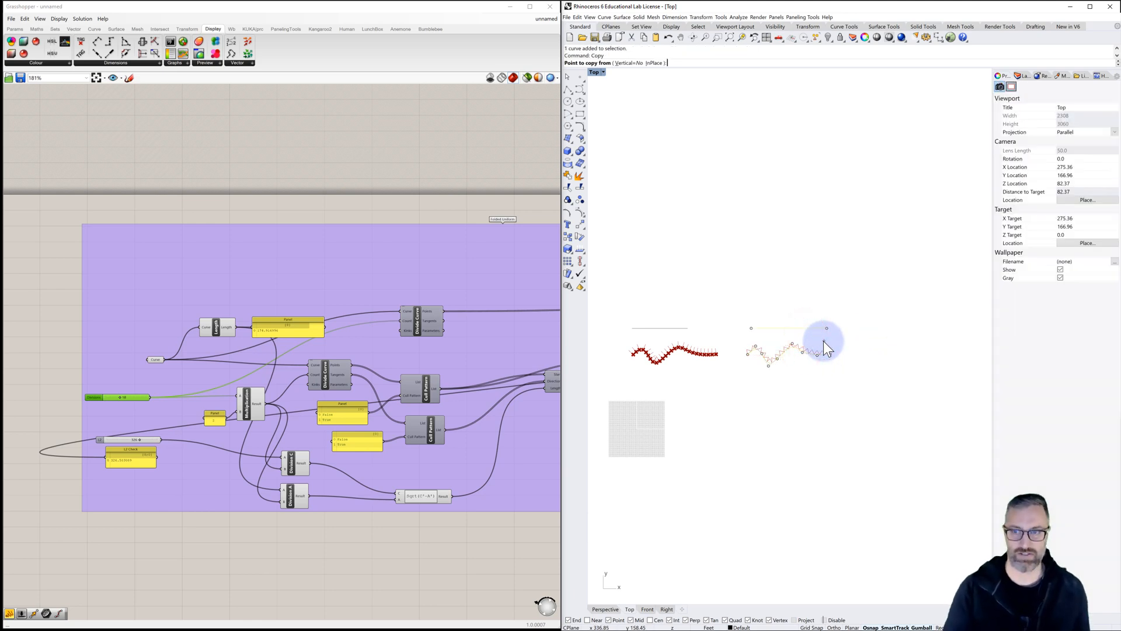
pyautogui.click(814, 404)
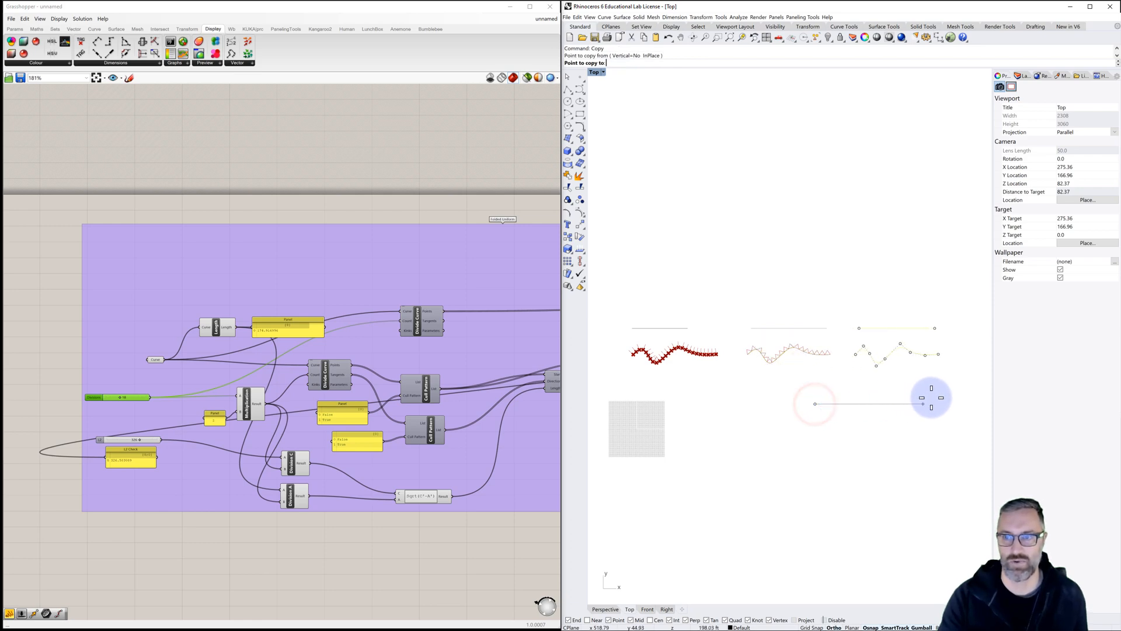
pyautogui.click(937, 397)
pyautogui.press('Return')
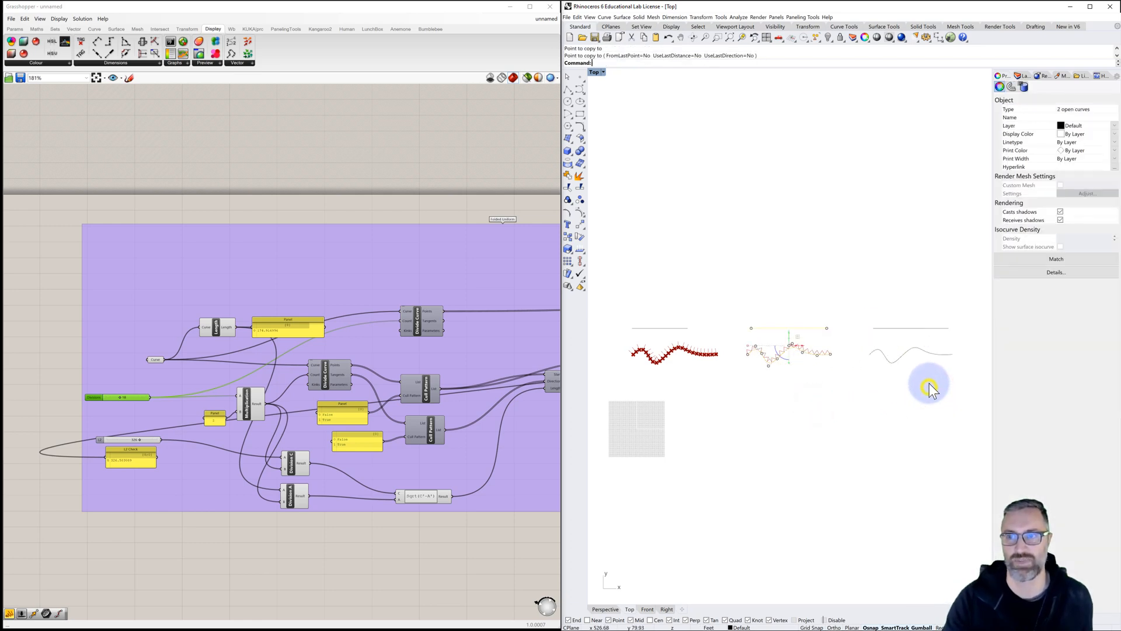
pyautogui.click(929, 379)
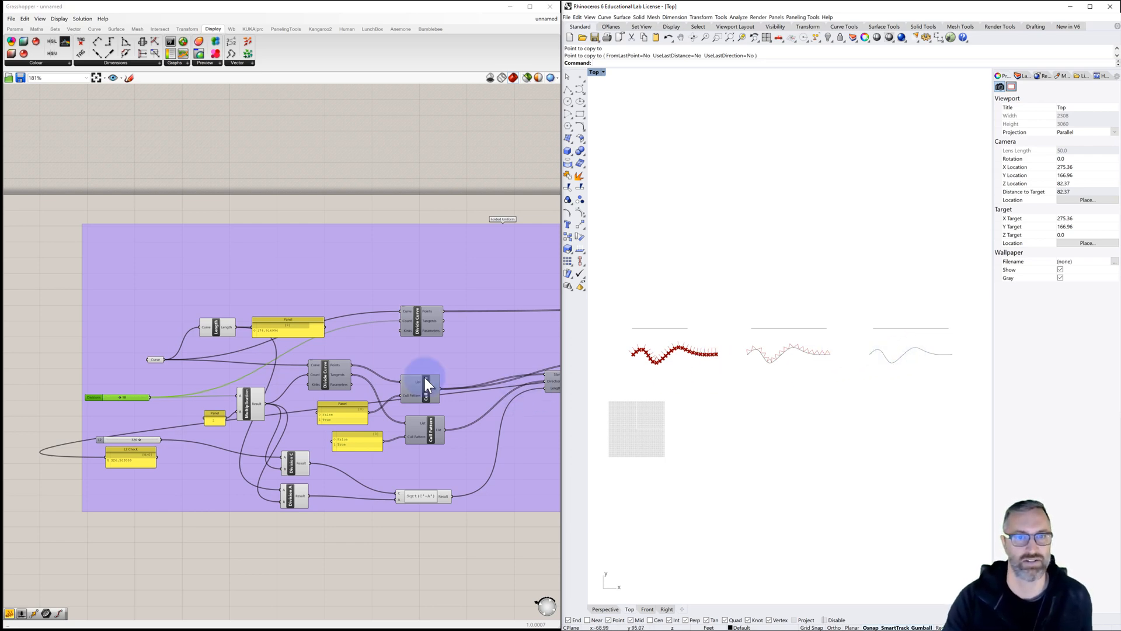
# Step: Duplicate the entire Folded Uniform group with its components and place the duplicate beside the original on the Grasshopper canvas
pyautogui.scroll(-4, 423, 375)
pyautogui.moveTo(423, 376); pyautogui.dragTo(330, 363, button='right')
pyautogui.scroll(-2, 330, 363)
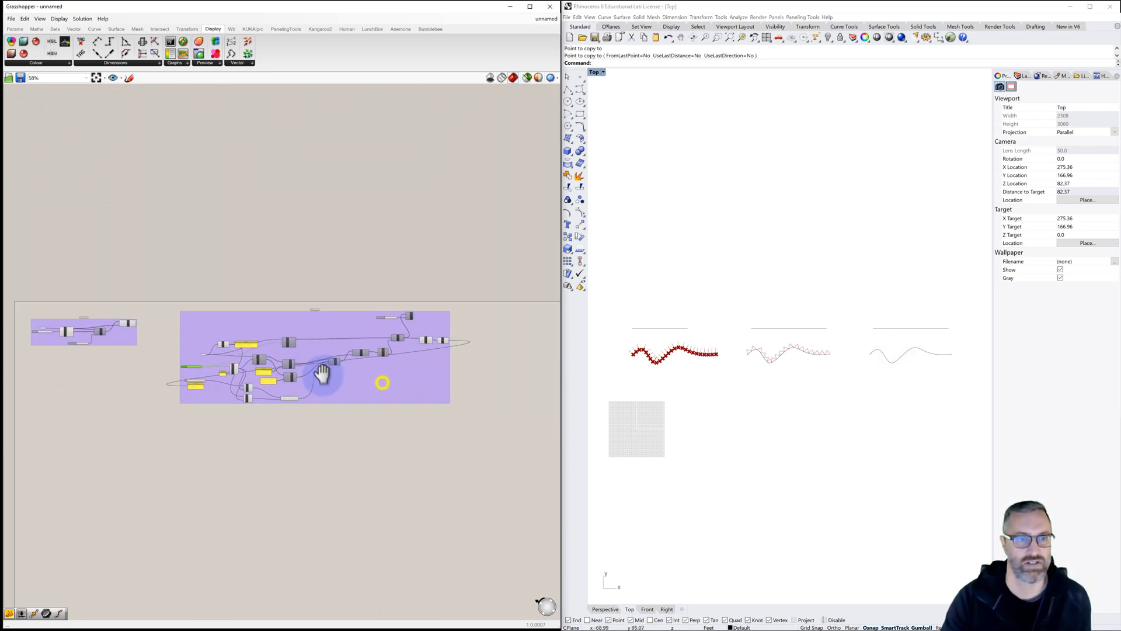
pyautogui.moveTo(135, 411); pyautogui.dragTo(458, 296)
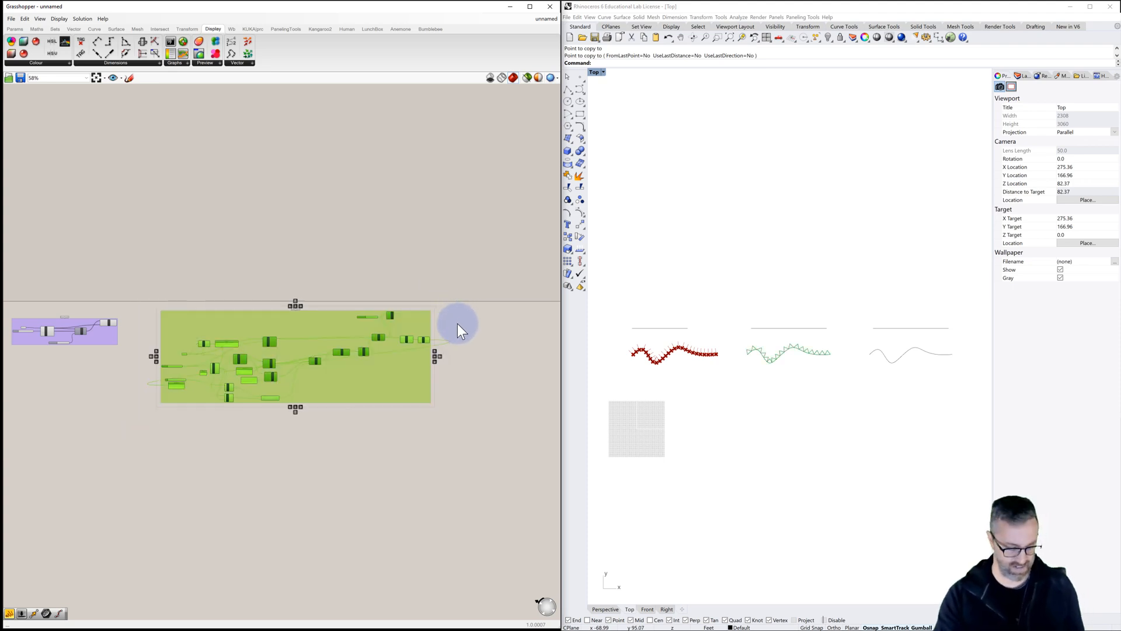
pyautogui.hotkey('ctrl', 'v')
pyautogui.moveTo(329, 383); pyautogui.dragTo(521, 399)
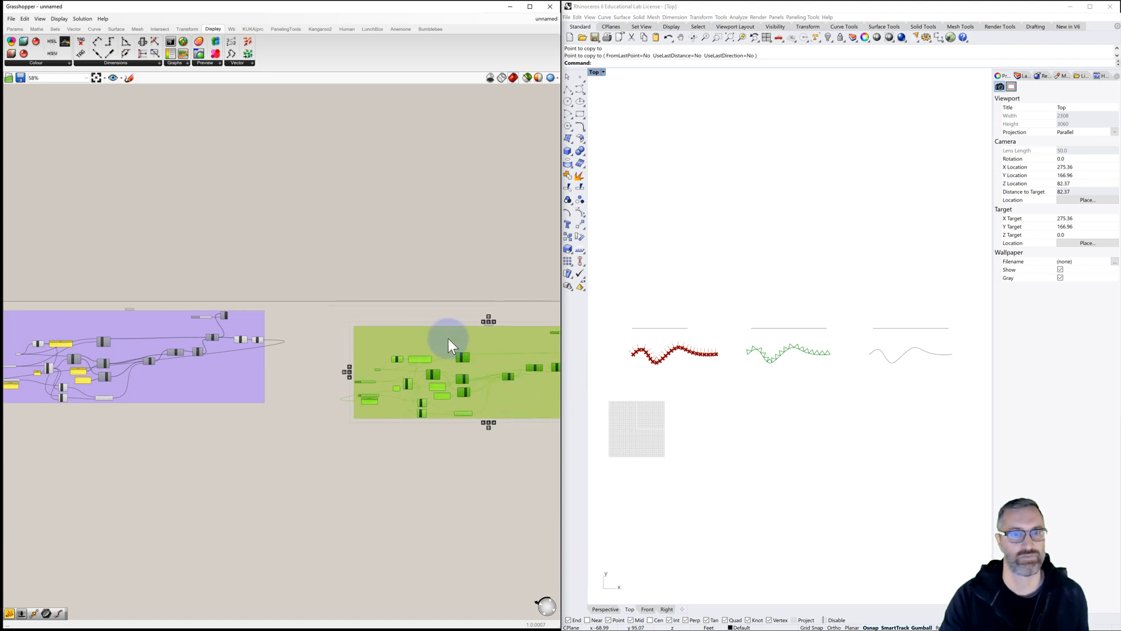
pyautogui.click(444, 306)
# Step: Rename the duplicated group as Folded NON_Uniform
pyautogui.scroll(5, 388, 325)
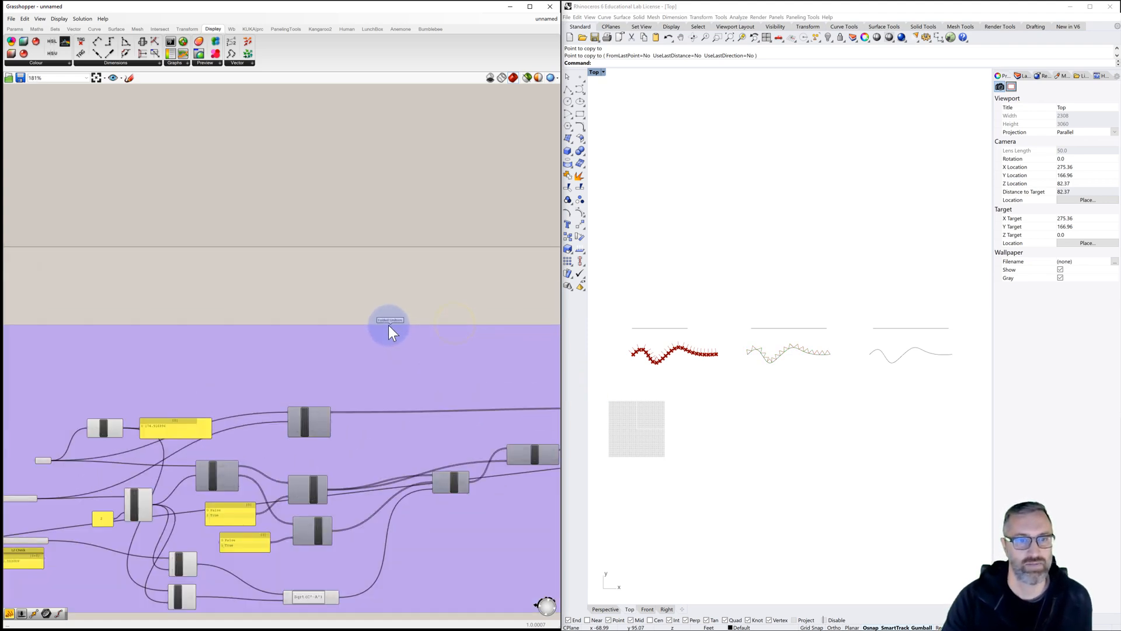
pyautogui.scroll(2, 387, 324)
pyautogui.click(387, 339)
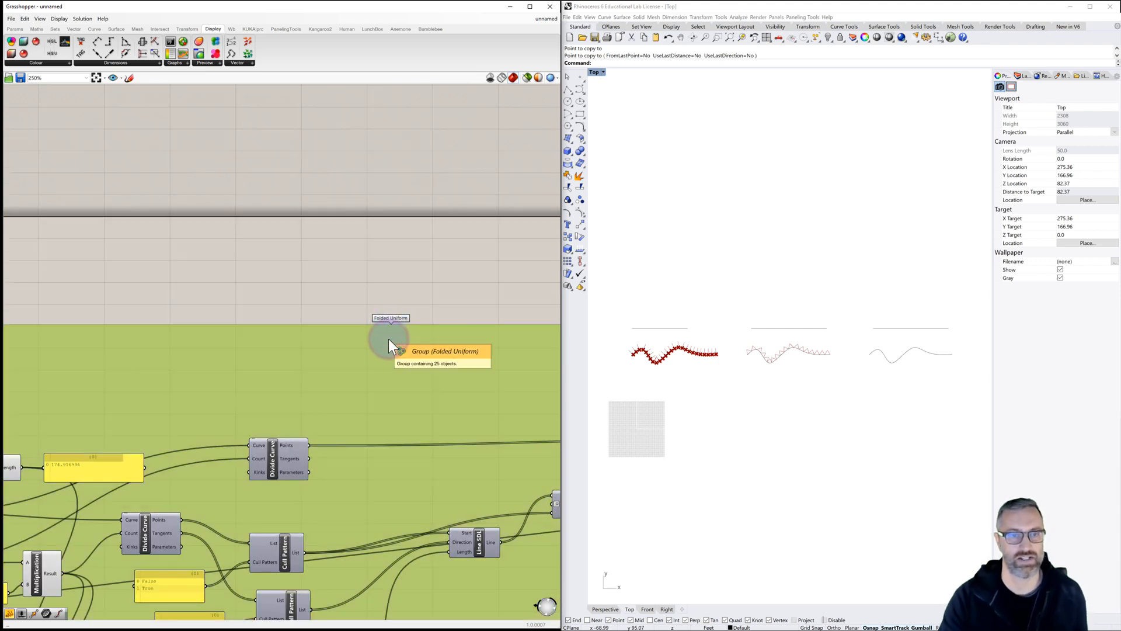
pyautogui.rightClick(388, 339)
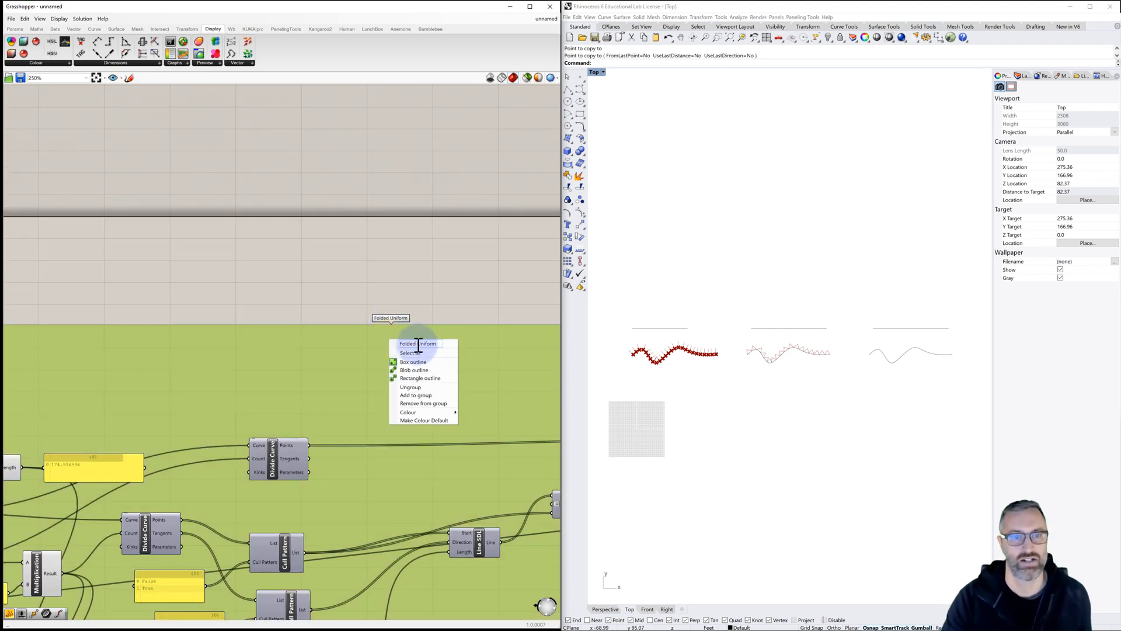
pyautogui.click(417, 343)
pyautogui.write('NON')
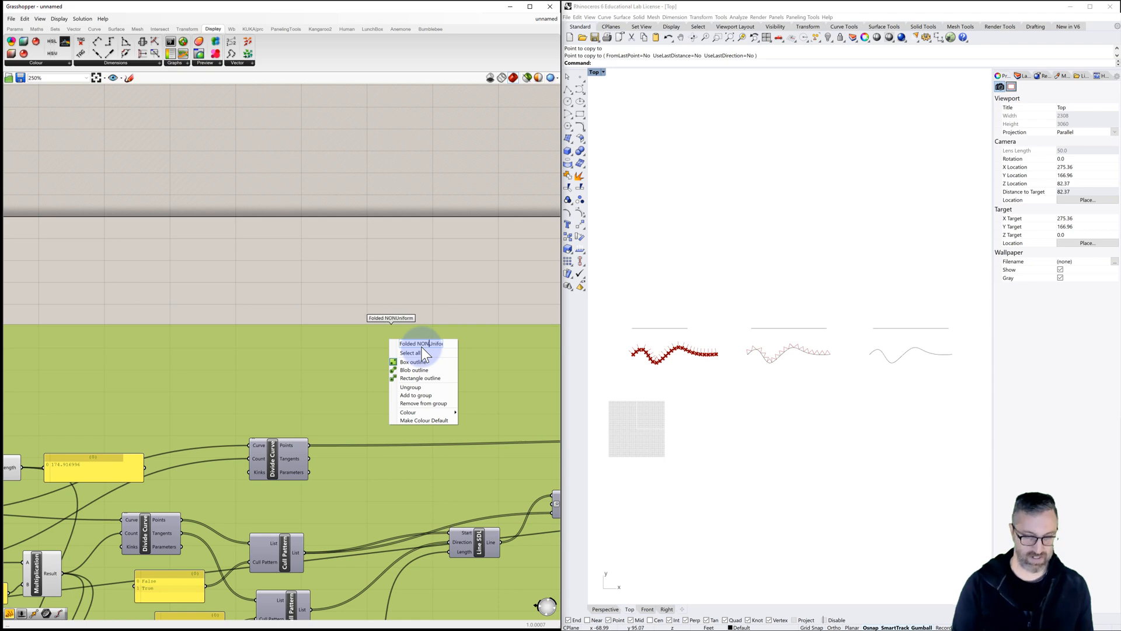
pyautogui.write('_')
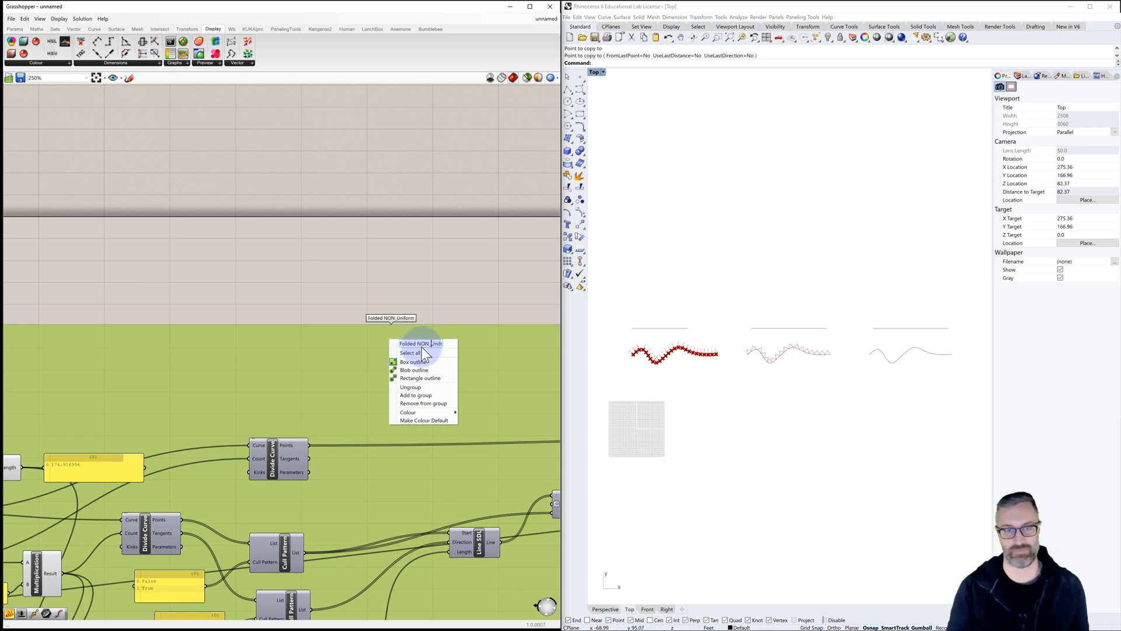
pyautogui.click(446, 285)
# Step: Select the whole Folded NON_Uniform group and shift it slightly farther away from the original group
pyautogui.scroll(-5, 426, 300)
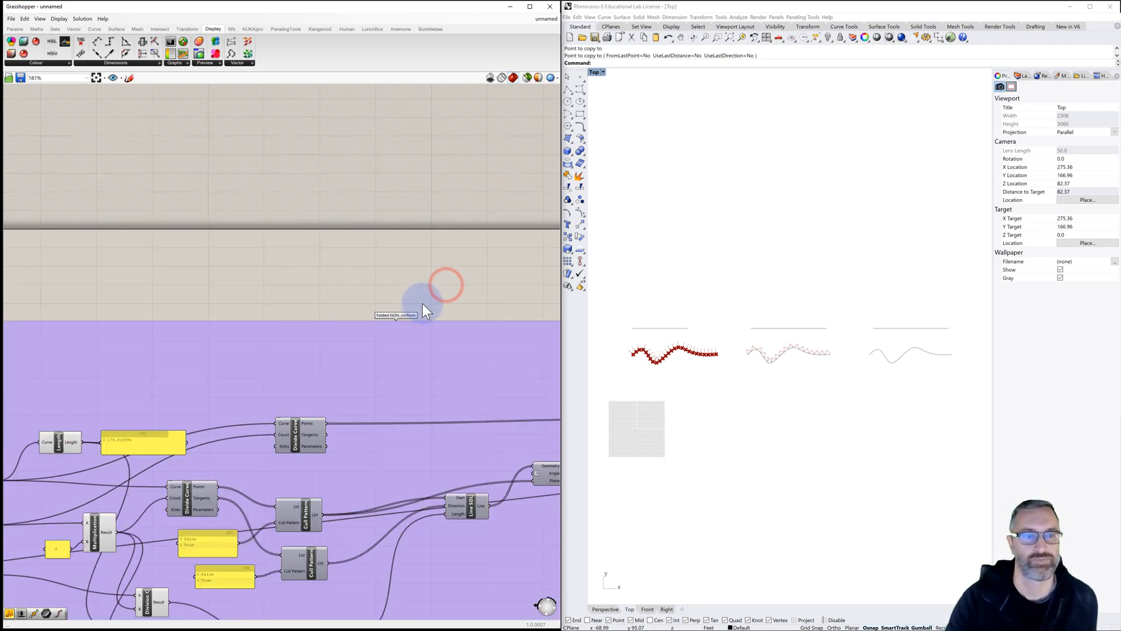
pyautogui.moveTo(421, 333); pyautogui.dragTo(326, 271, button='right')
pyautogui.scroll(-1, 325, 271)
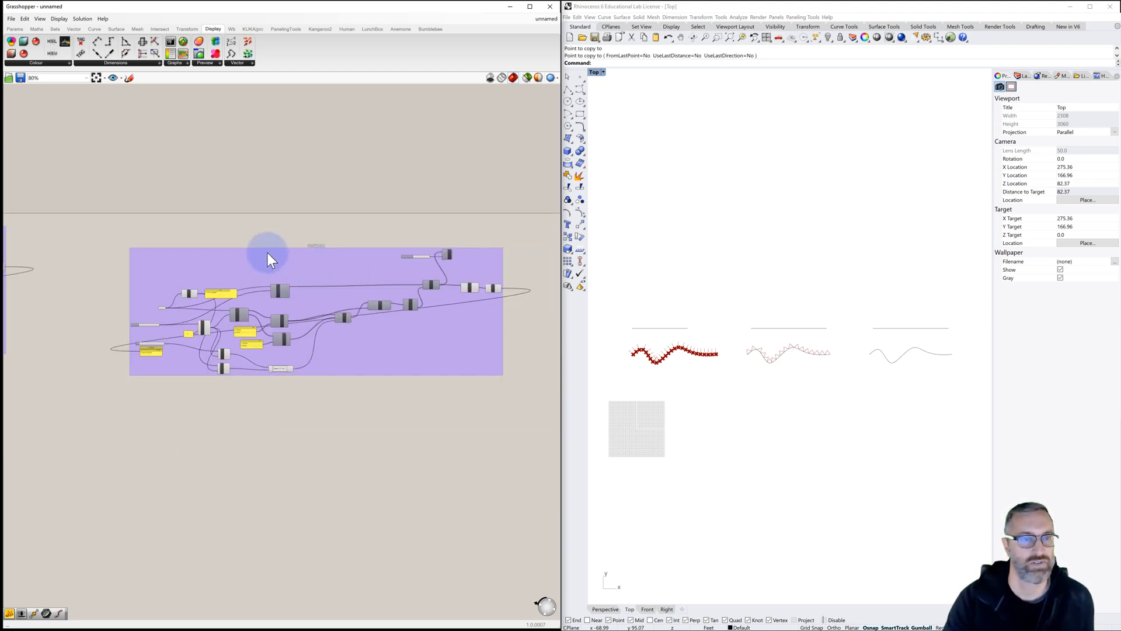
pyautogui.moveTo(100, 228); pyautogui.dragTo(545, 398)
pyautogui.moveTo(395, 350); pyautogui.dragTo(421, 342)
pyautogui.click(390, 397)
# Step: Add a Graph Mapper component in the empty canvas area below the Folded NON_Uniform group's Division components
pyautogui.scroll(6, 266, 397)
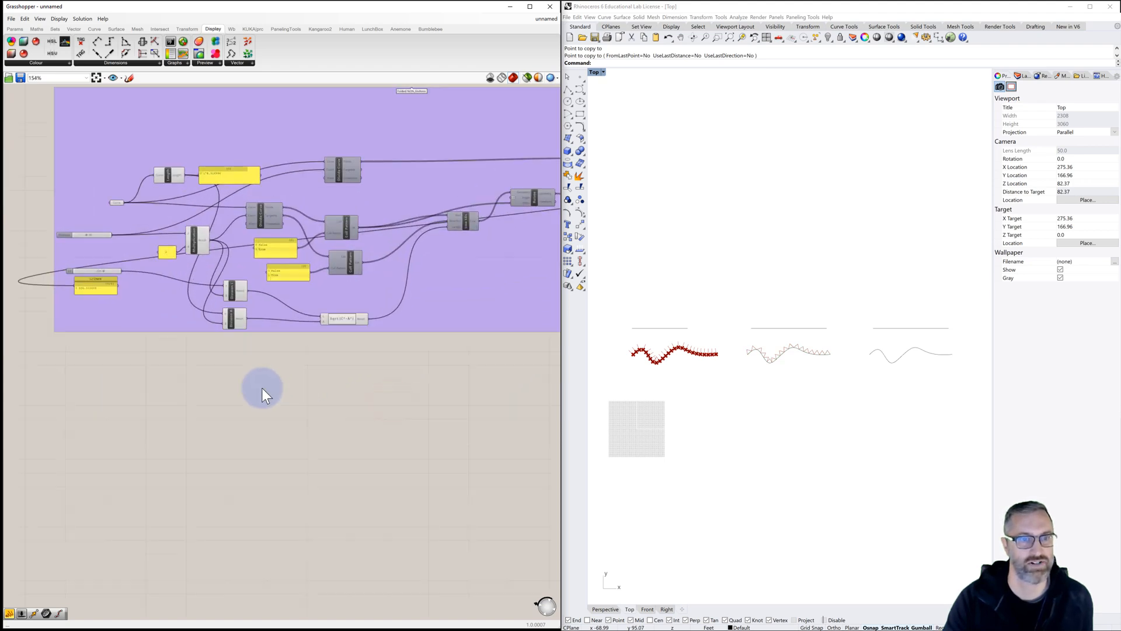
pyautogui.moveTo(262, 391); pyautogui.dragTo(283, 379, button='right')
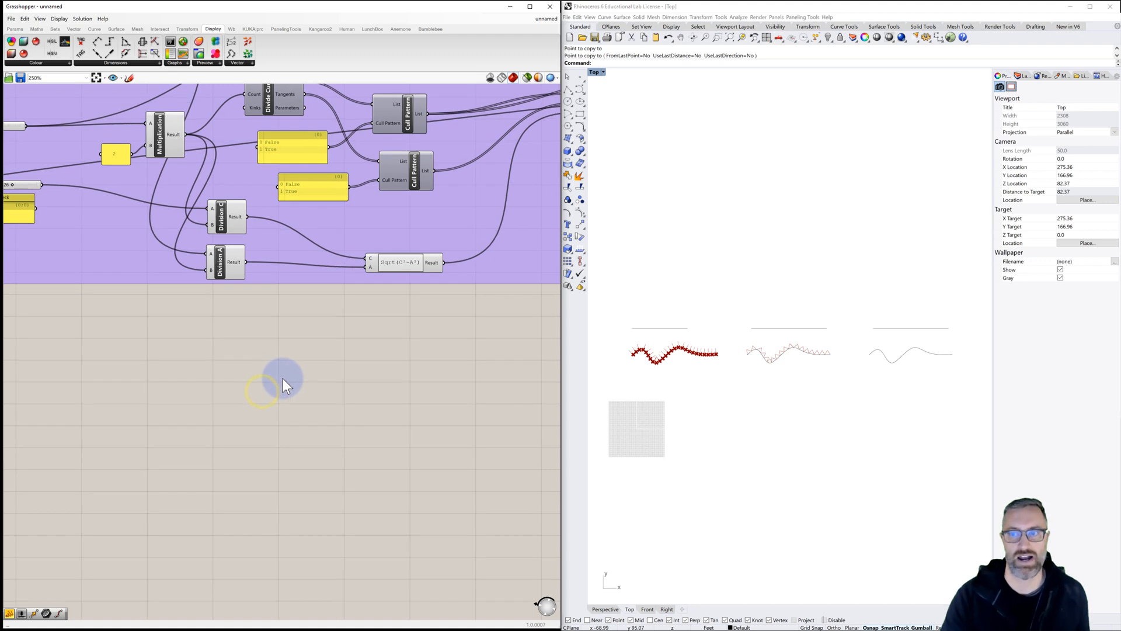
pyautogui.doubleClick(275, 396)
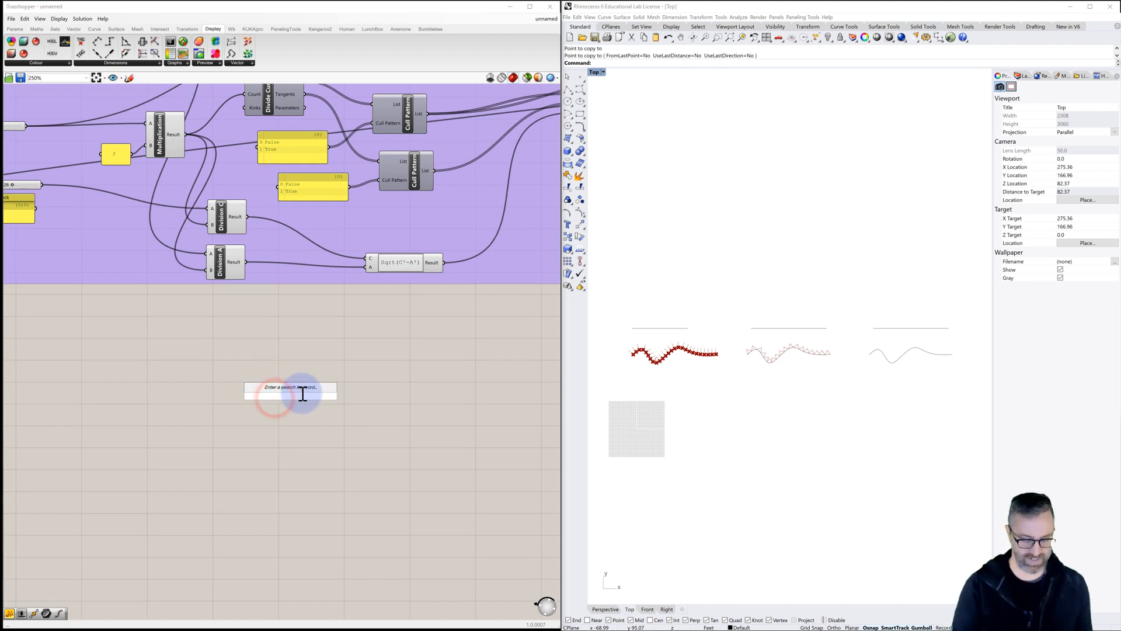
pyautogui.write('graph')
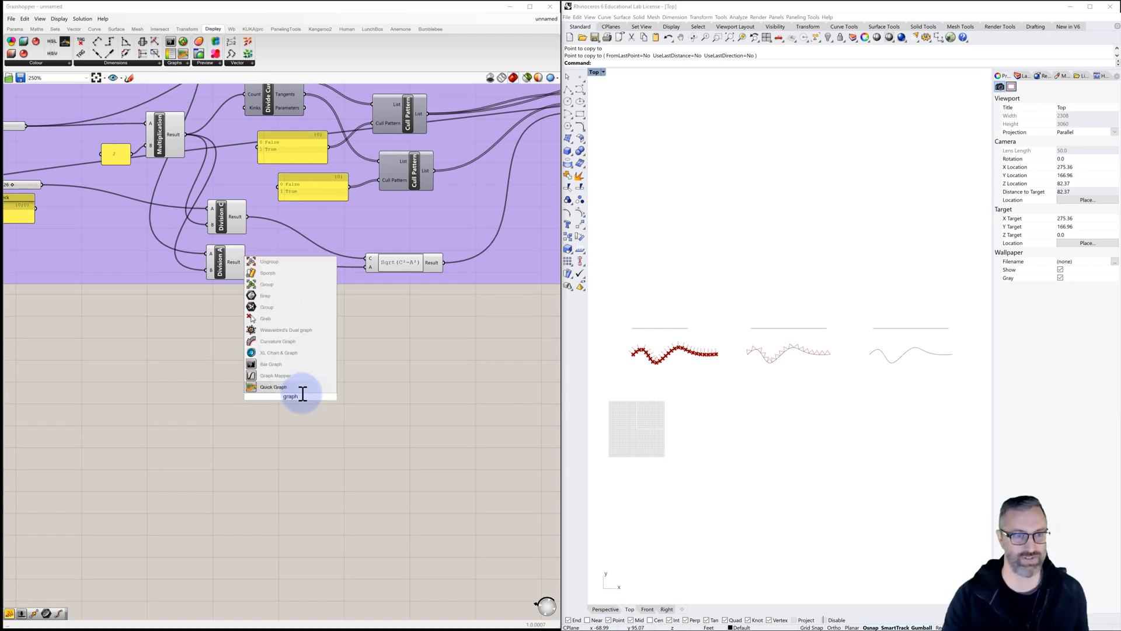
pyautogui.click(282, 376)
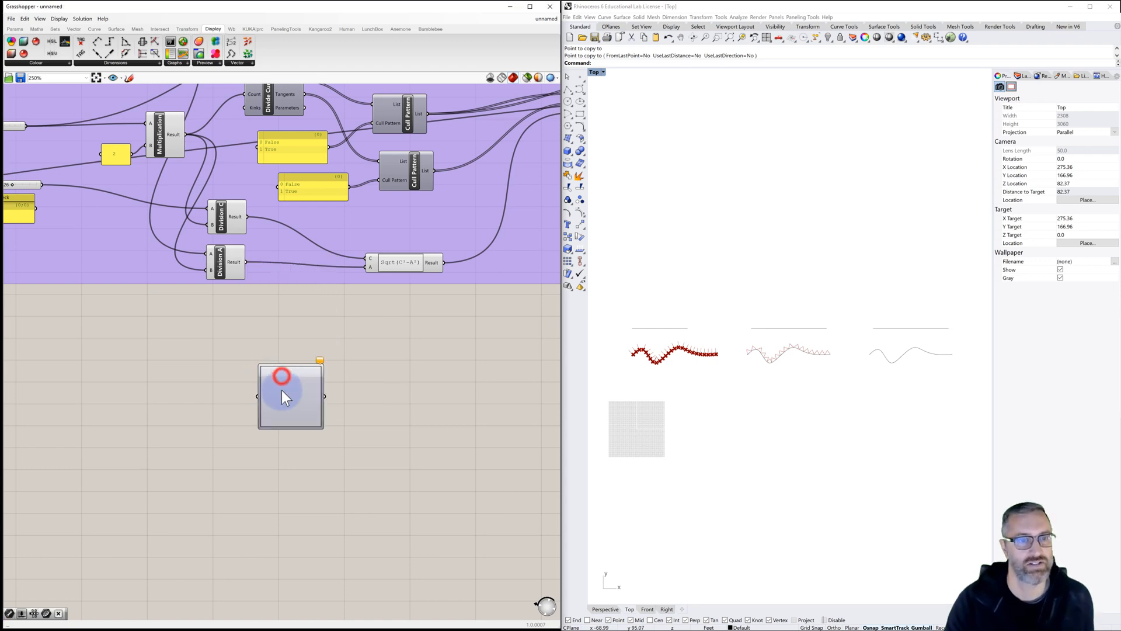
# Step: Set the Graph Mapper's graph type to Bezier
pyautogui.scroll(4, 282, 403)
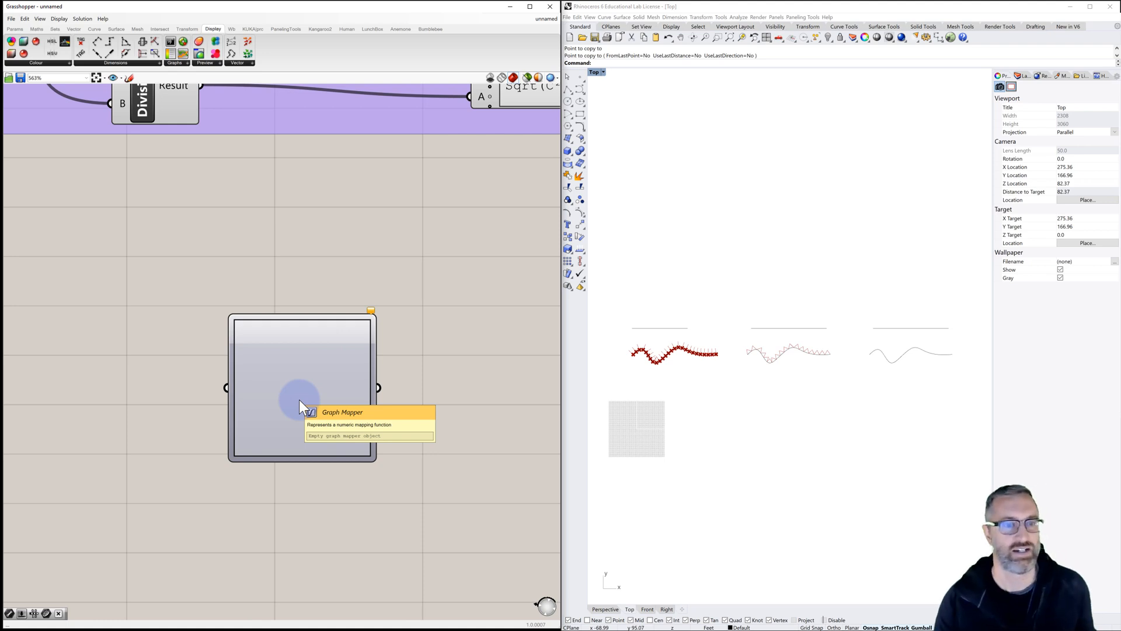
pyautogui.scroll(-1, 298, 383)
pyautogui.moveTo(299, 386); pyautogui.dragTo(264, 374, button='right')
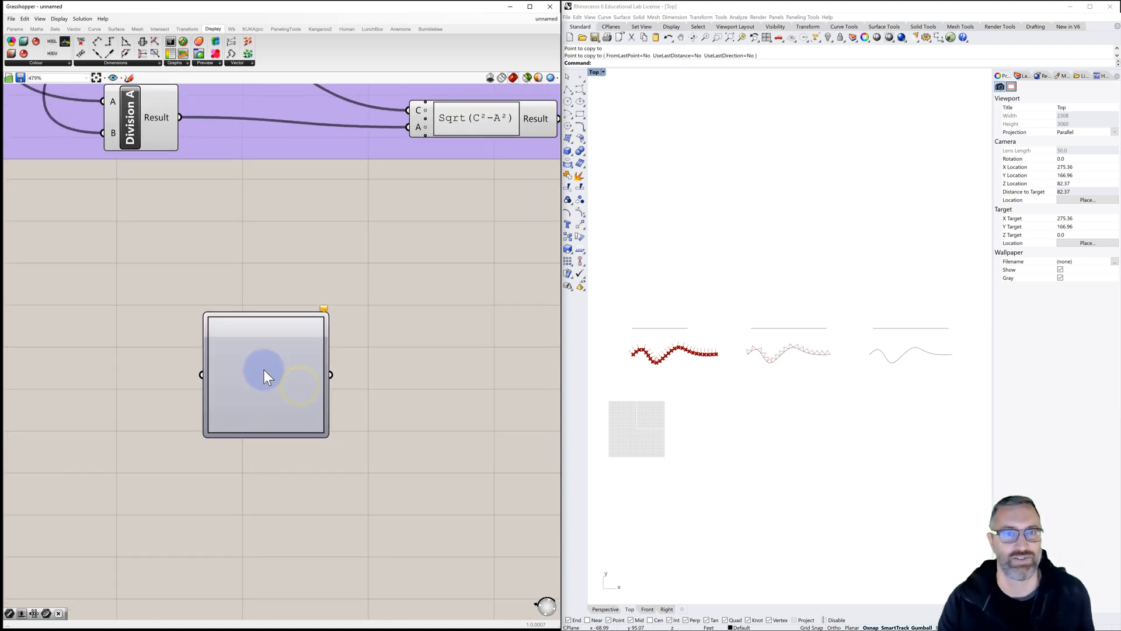
pyautogui.rightClick(272, 355)
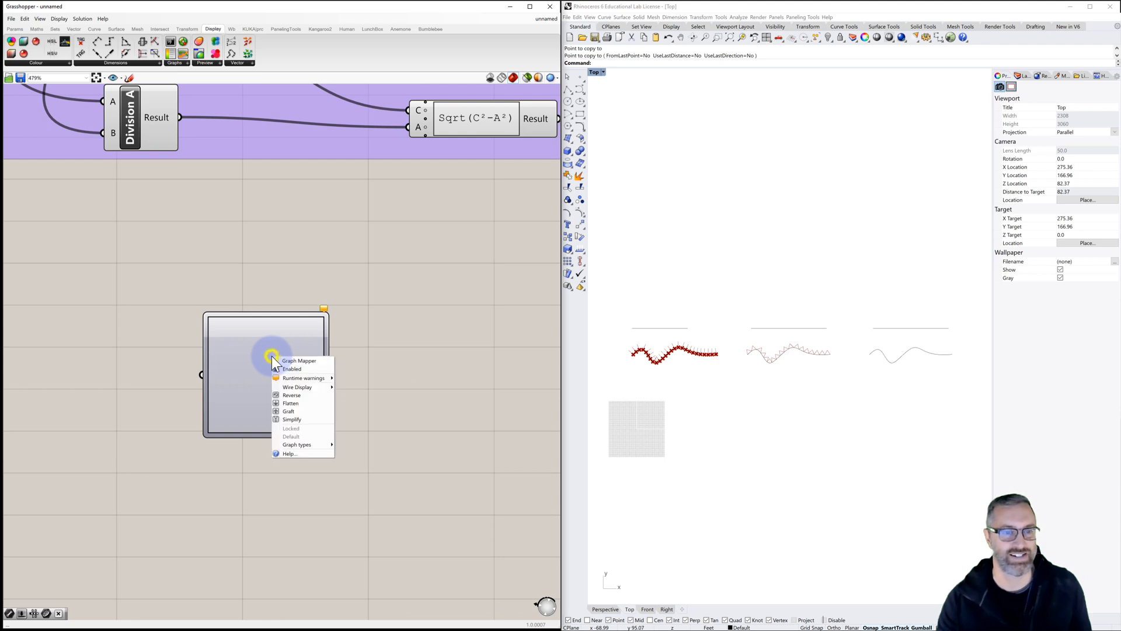
pyautogui.click(289, 444)
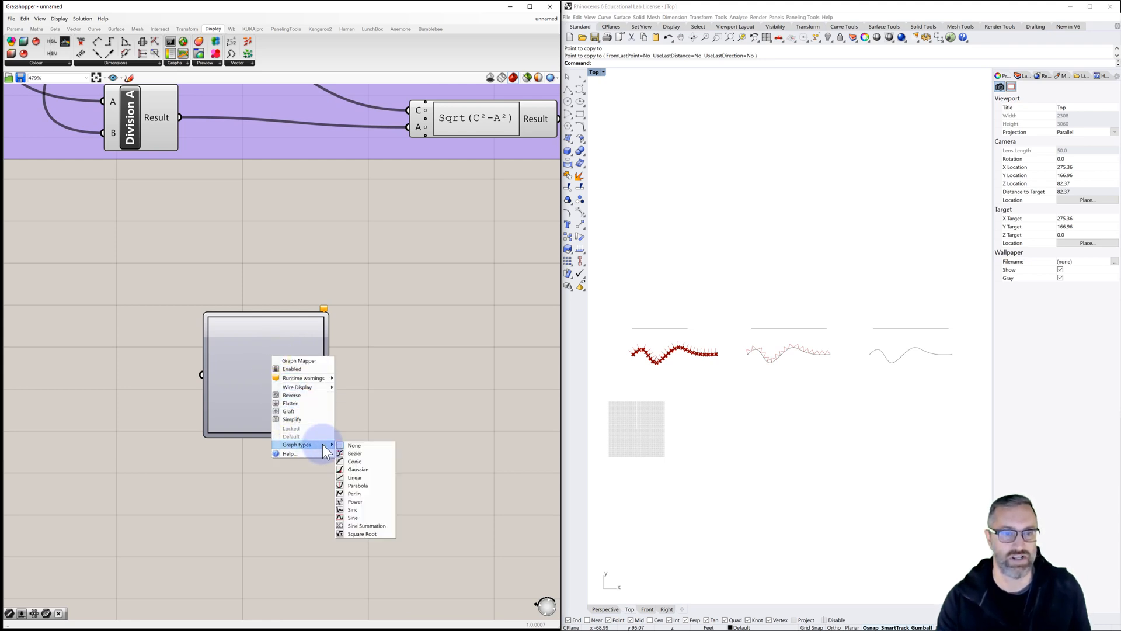
pyautogui.click(359, 453)
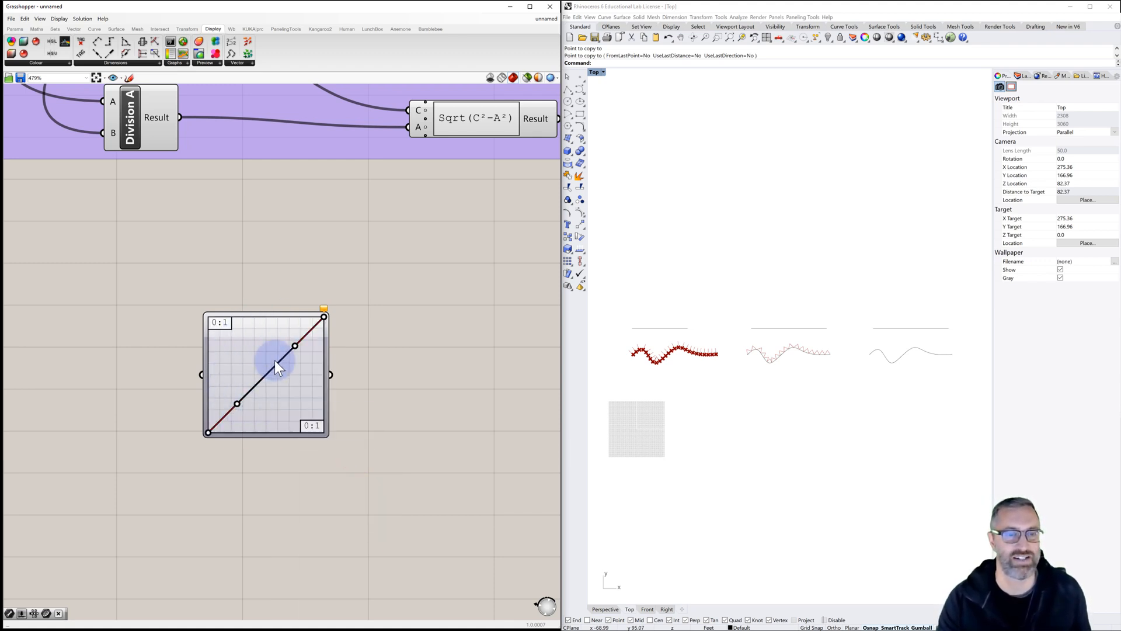
# Step: Add a Number Slider with a value of 1 beside the Graph Mapper's input and set its rounding to floating-point numbers
pyautogui.moveTo(253, 386); pyautogui.dragTo(302, 378, button='right')
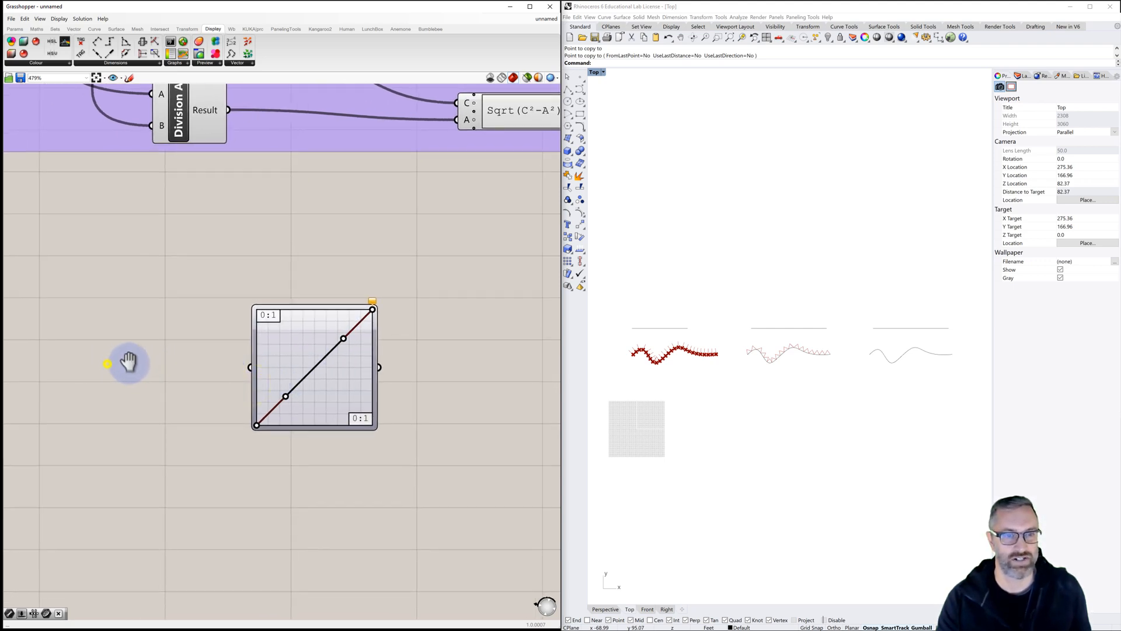
pyautogui.moveTo(107, 363); pyautogui.dragTo(135, 363, button='right')
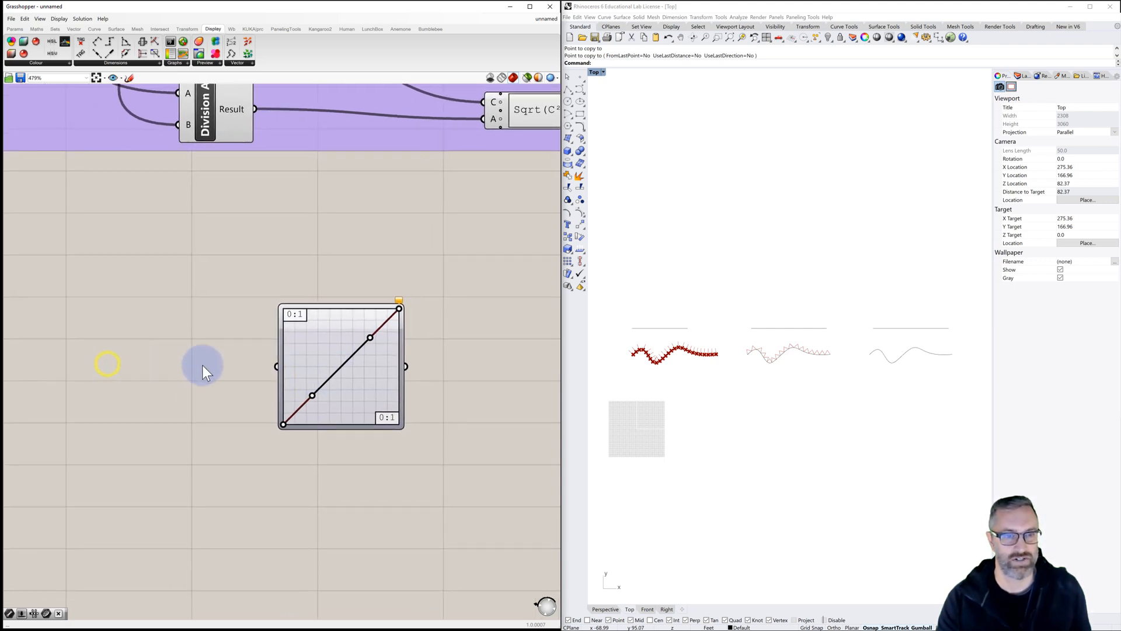
pyautogui.doubleClick(143, 366)
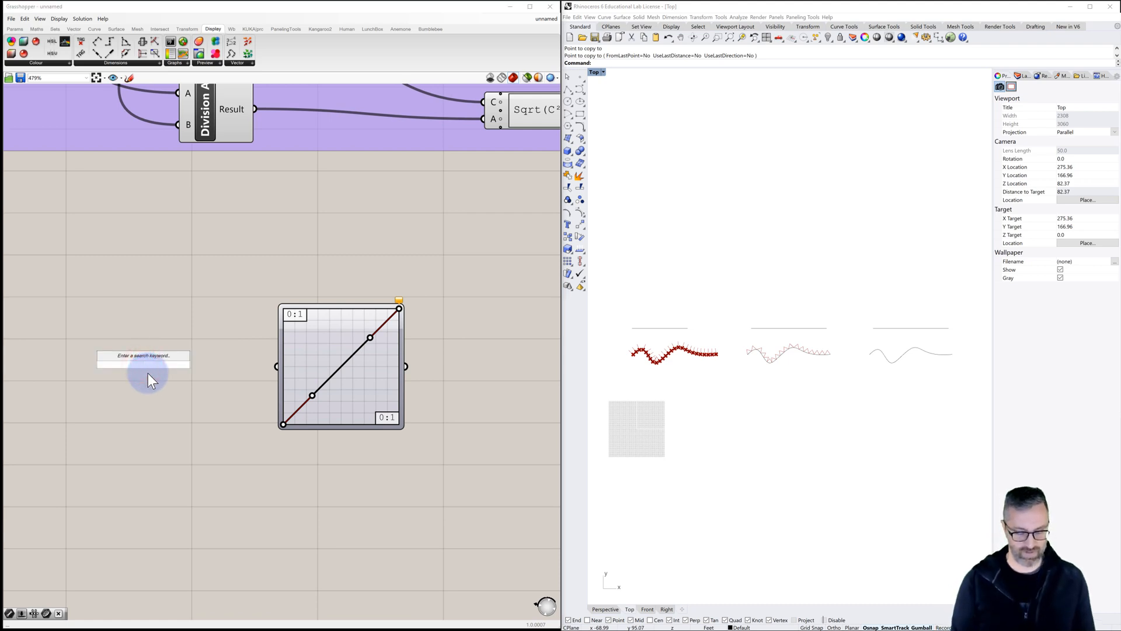
pyautogui.write('1')
pyautogui.press('Return')
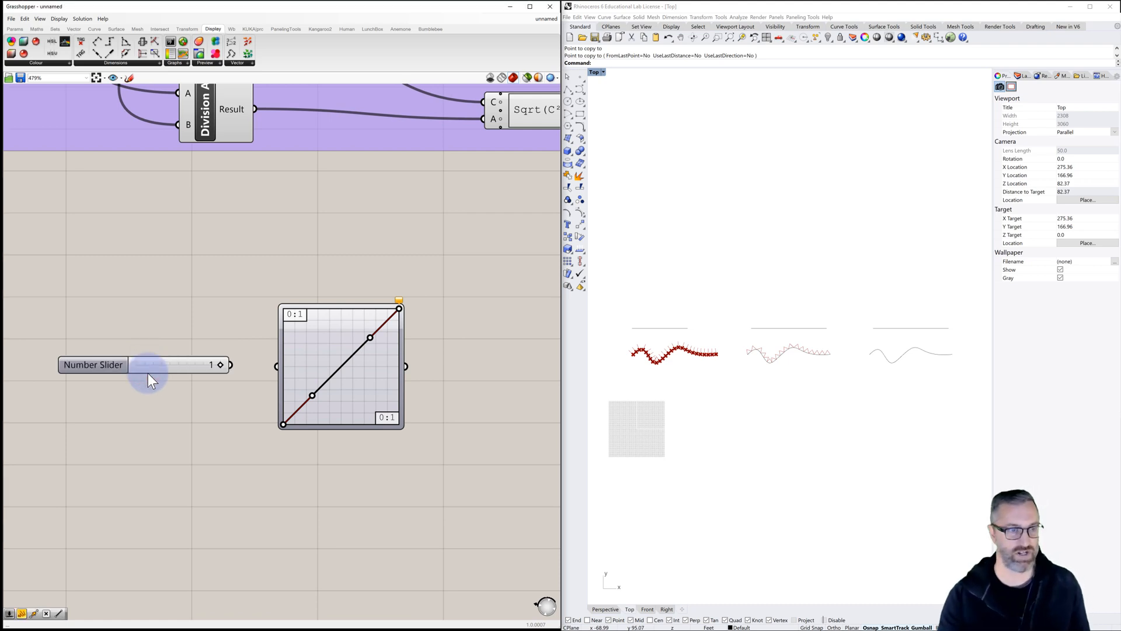
pyautogui.doubleClick(113, 371)
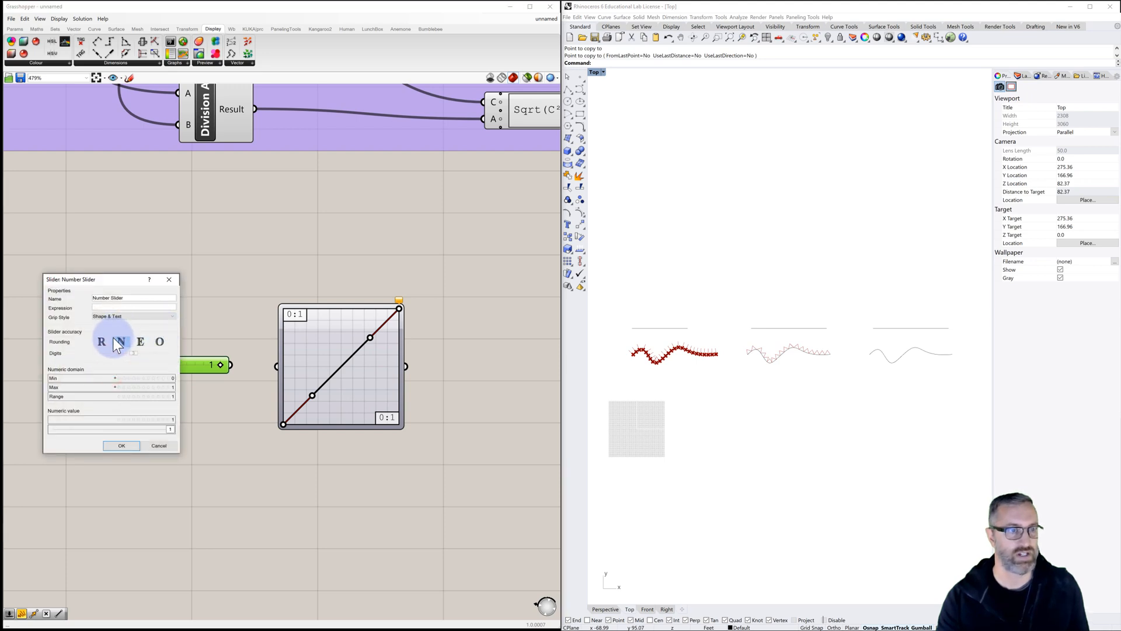
pyautogui.click(101, 343)
pyautogui.click(123, 445)
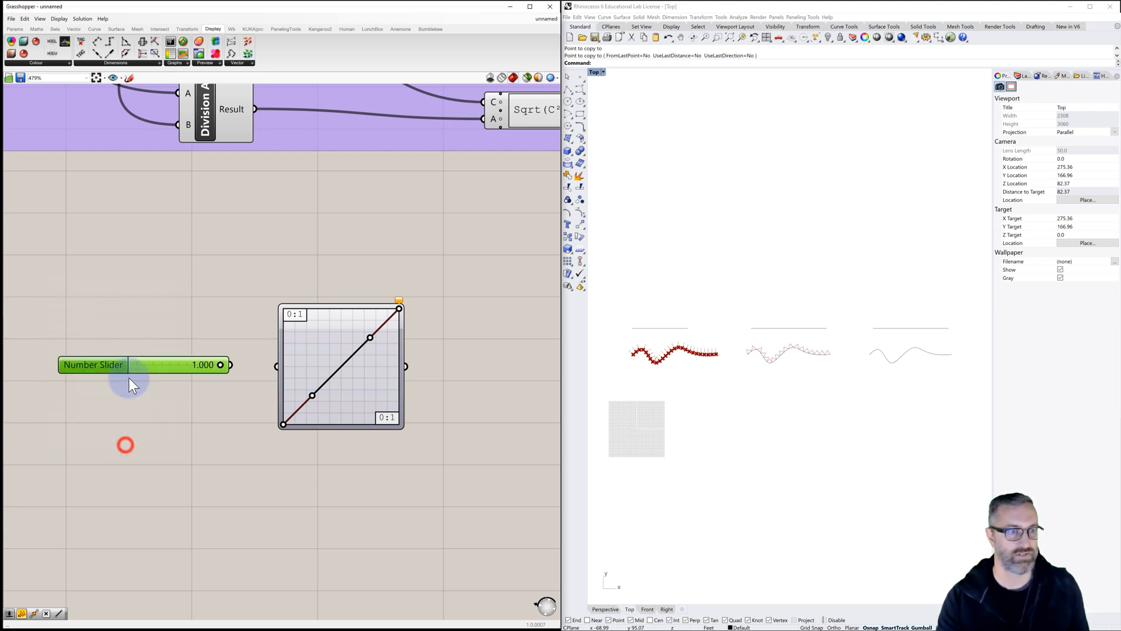
# Step: Connect the Number Slider to the Graph Mapper's input and try different slider values, ending at about 0.493
pyautogui.moveTo(109, 366); pyautogui.dragTo(92, 366)
pyautogui.moveTo(213, 365); pyautogui.dragTo(273, 365)
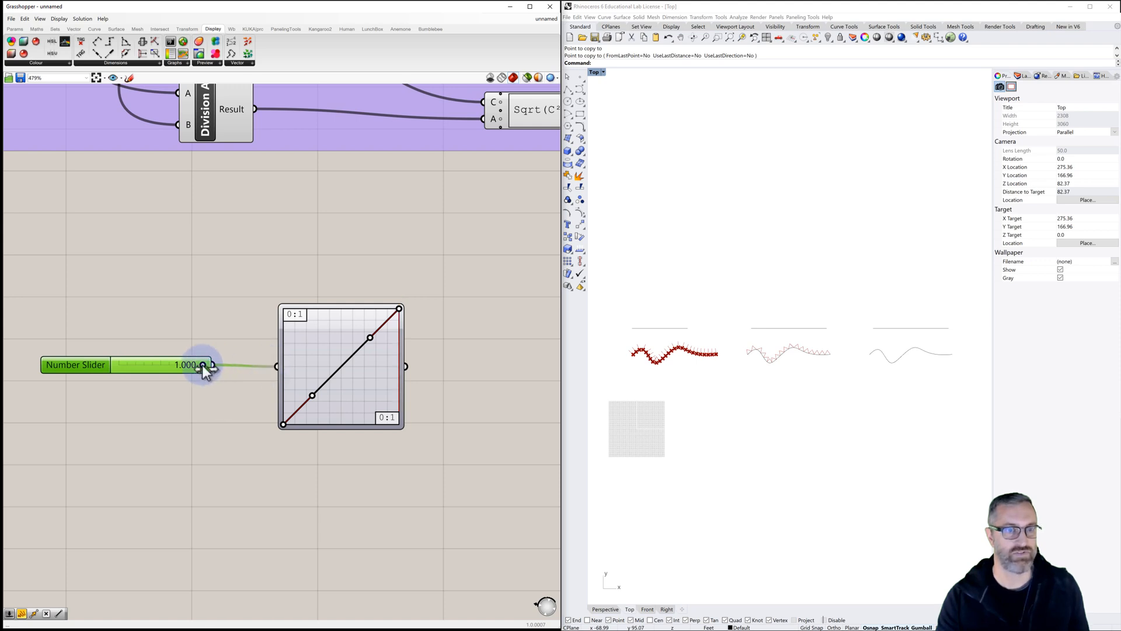
pyautogui.moveTo(204, 366)
pyautogui.mouseDown()
pyautogui.moveTo(119, 374)
pyautogui.moveTo(161, 375)
pyautogui.mouseUp()
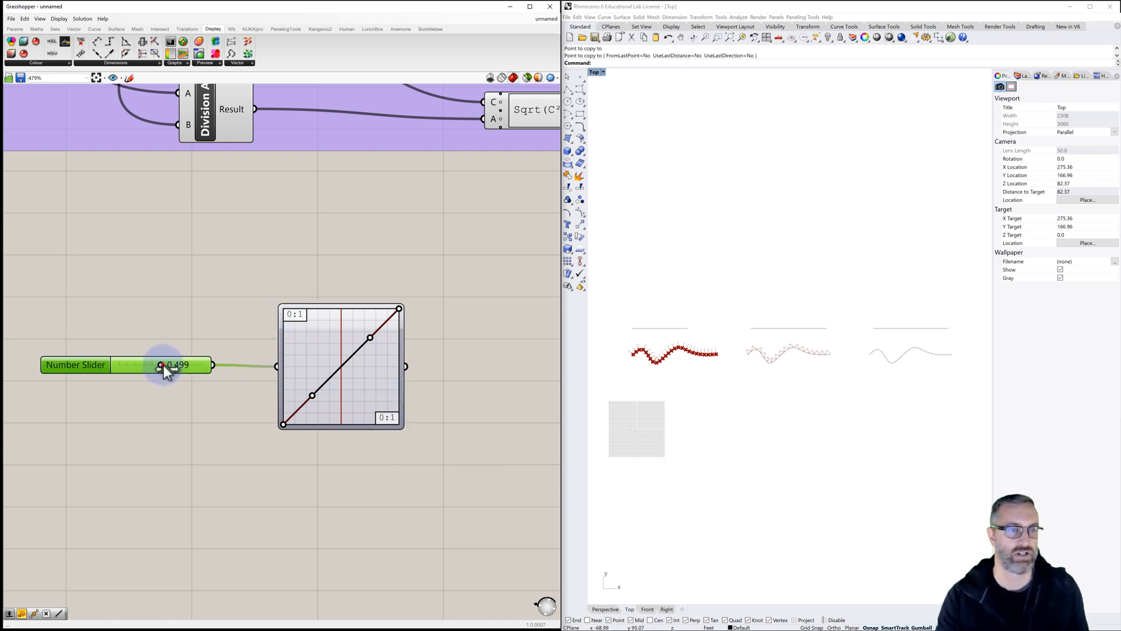
pyautogui.moveTo(166, 370)
pyautogui.mouseDown()
pyautogui.moveTo(185, 369)
pyautogui.moveTo(171, 367)
pyautogui.mouseUp()
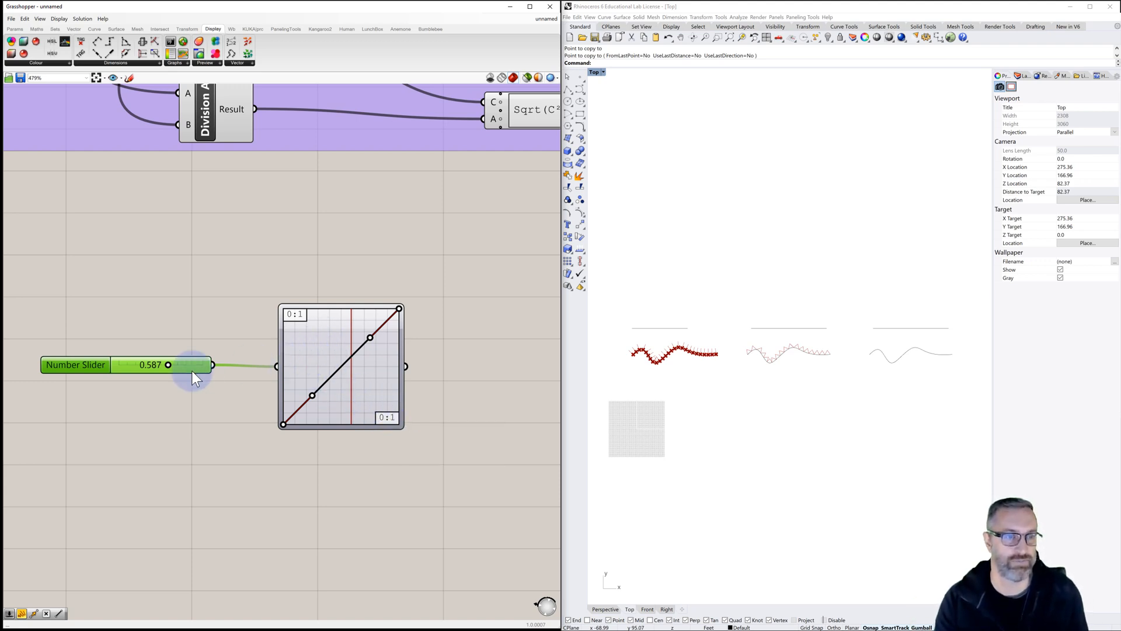
pyautogui.moveTo(168, 366)
pyautogui.mouseDown()
pyautogui.moveTo(142, 367)
pyautogui.moveTo(195, 374)
pyautogui.mouseUp()
# Step: Add an enlarged Panel fed by the Graph Mapper's output and set the input slider to about 0.658
pyautogui.moveTo(421, 377); pyautogui.dragTo(383, 375, button='right')
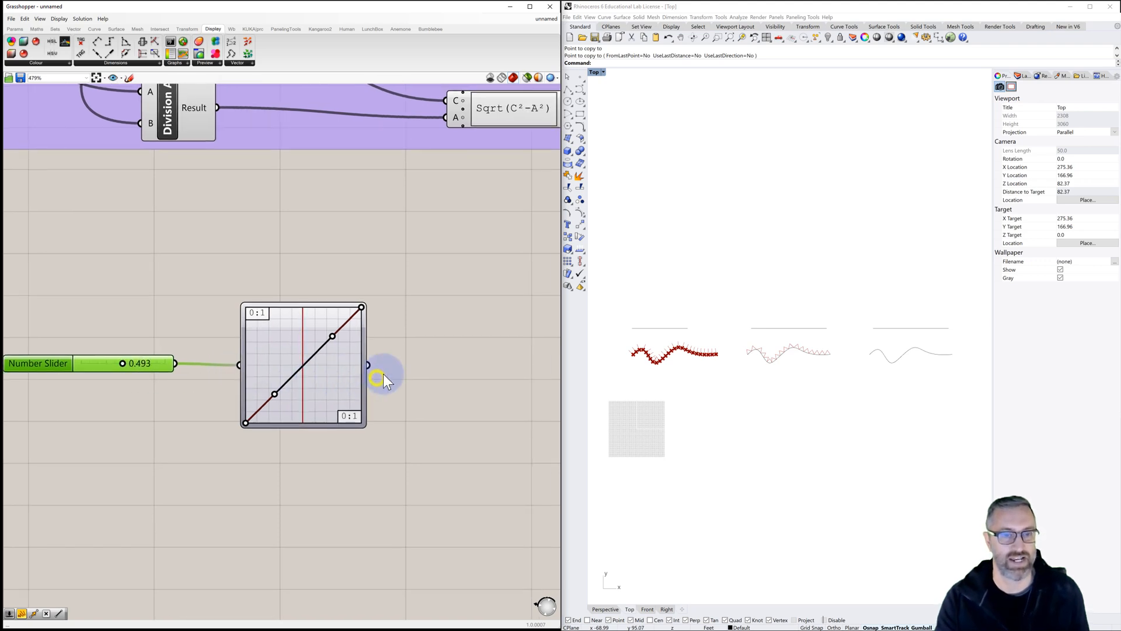
pyautogui.doubleClick(424, 370)
pyautogui.write('panel')
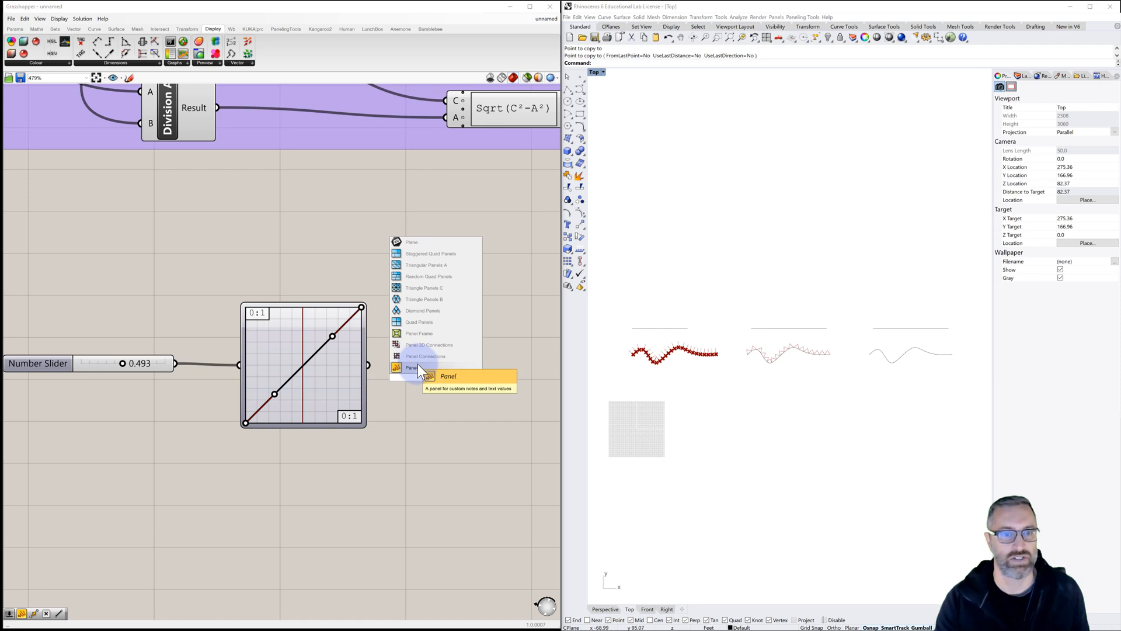
pyautogui.click(418, 368)
pyautogui.click(426, 344)
pyautogui.moveTo(448, 337); pyautogui.dragTo(465, 316)
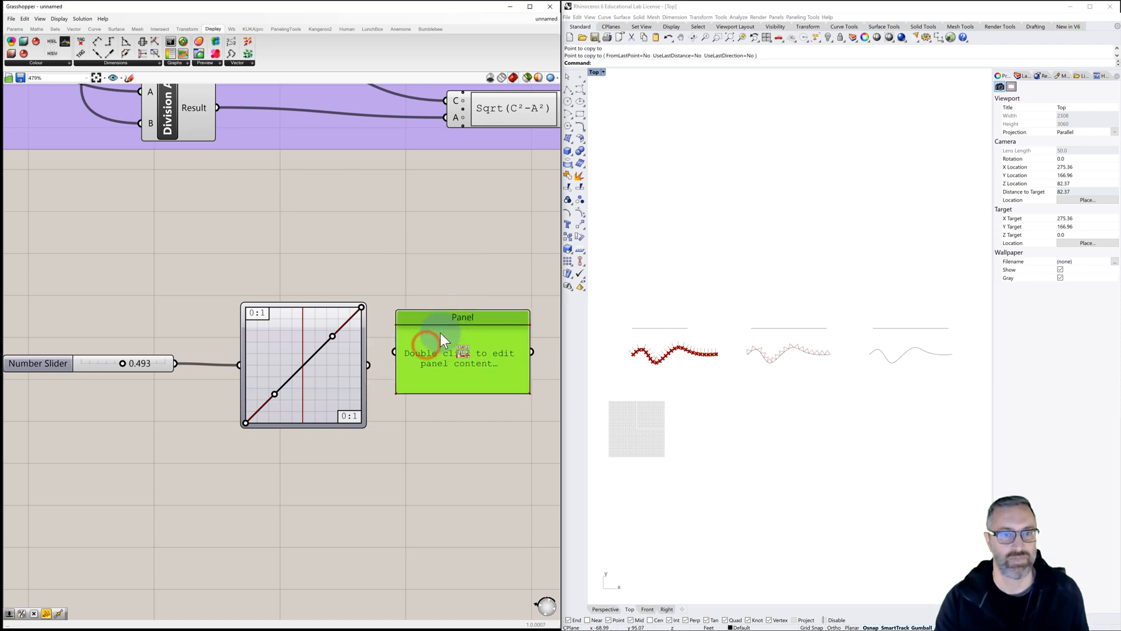
pyautogui.moveTo(368, 365); pyautogui.dragTo(419, 480)
pyautogui.scroll(-2, 393, 352)
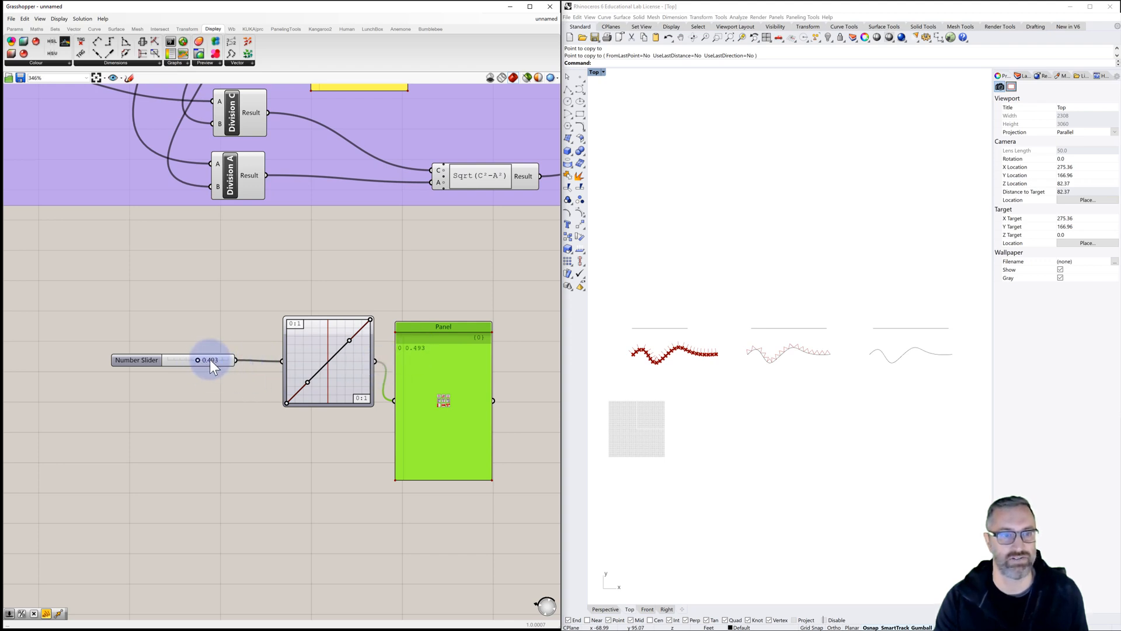
pyautogui.moveTo(197, 358)
pyautogui.mouseDown()
pyautogui.moveTo(174, 359)
pyautogui.moveTo(211, 356)
pyautogui.mouseUp()
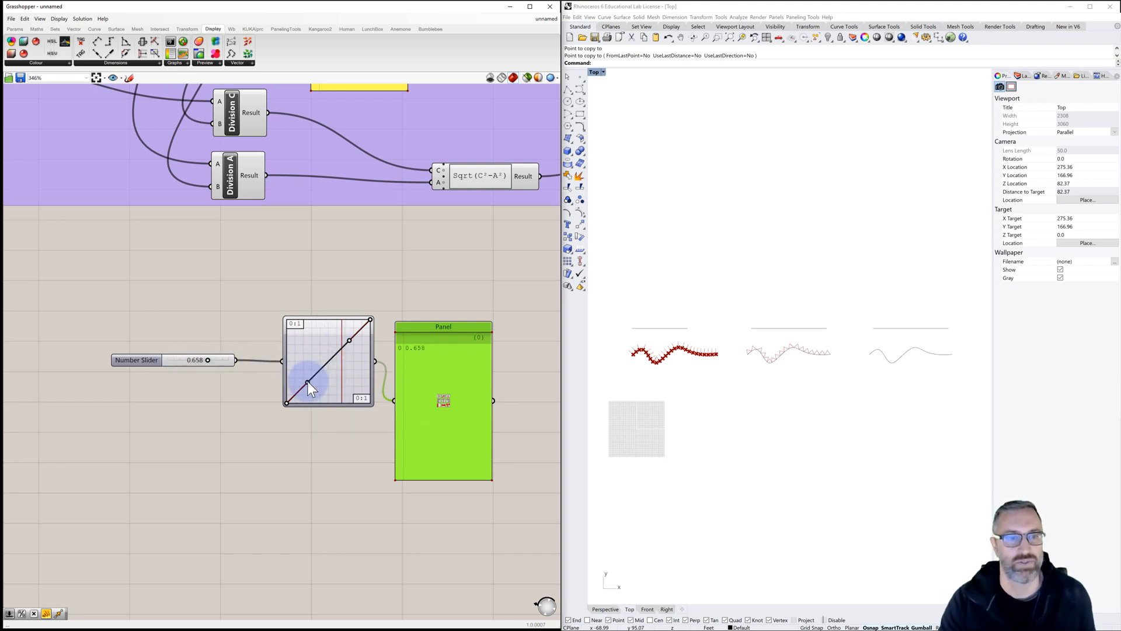
# Step: Reshape the Graph Mapper's Bezier curve into a steep S-curve and test it by lowering the slider to about 0.507
pyautogui.moveTo(307, 382); pyautogui.dragTo(342, 383)
pyautogui.moveTo(349, 343); pyautogui.dragTo(318, 323)
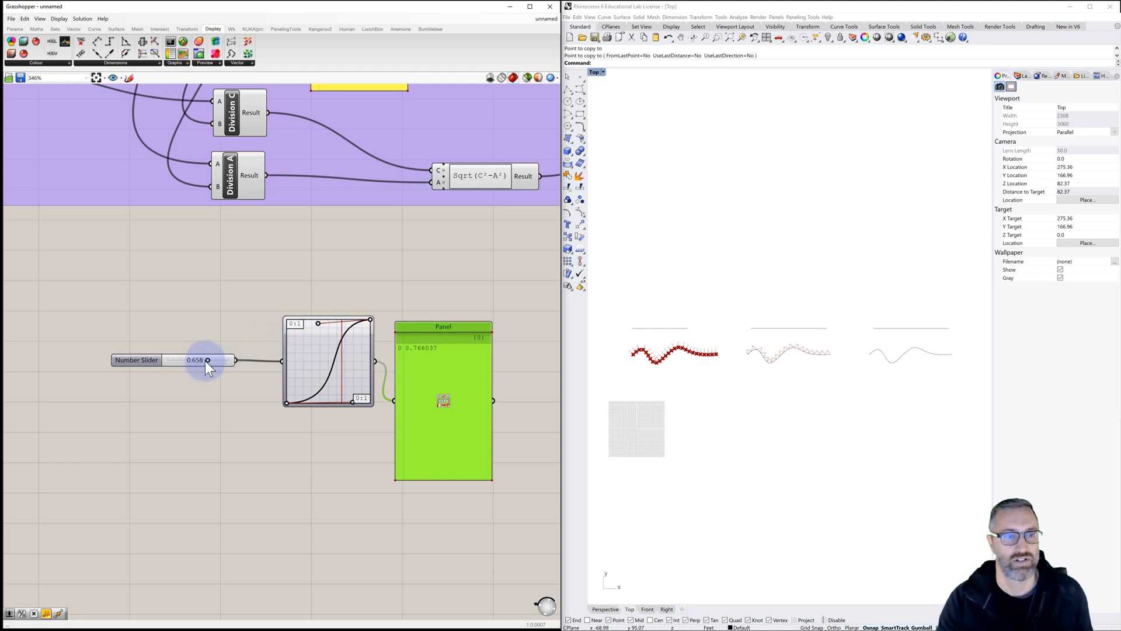
pyautogui.moveTo(205, 360)
pyautogui.mouseDown()
pyautogui.moveTo(166, 363)
pyautogui.moveTo(184, 364)
pyautogui.mouseUp()
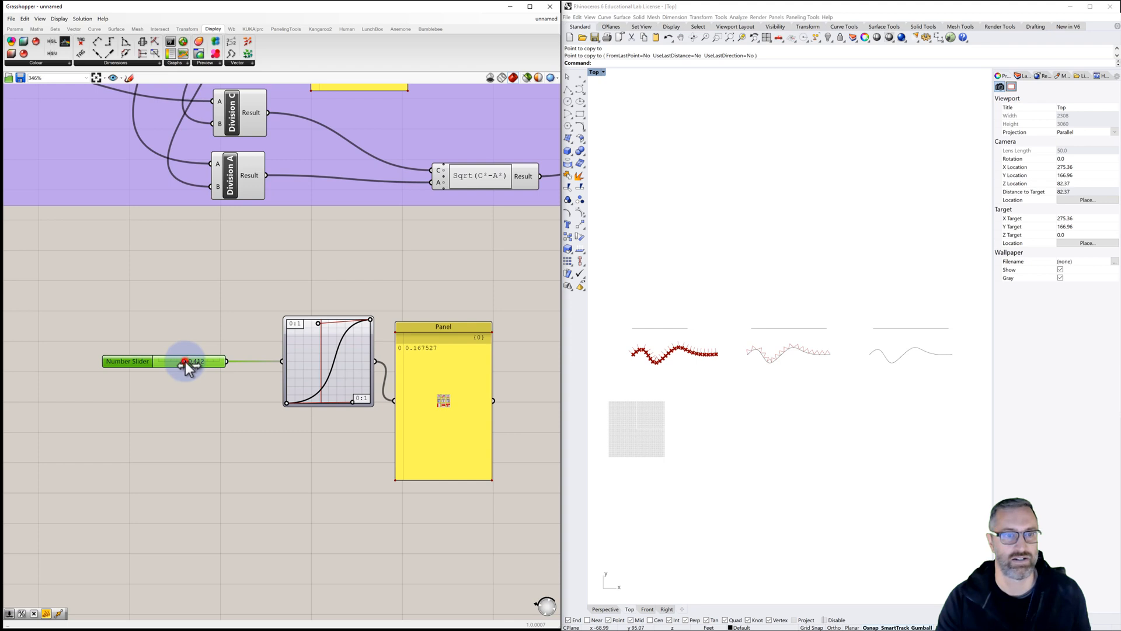
pyautogui.moveTo(184, 362)
pyautogui.mouseDown()
pyautogui.moveTo(216, 361)
pyautogui.moveTo(190, 362)
pyautogui.mouseUp()
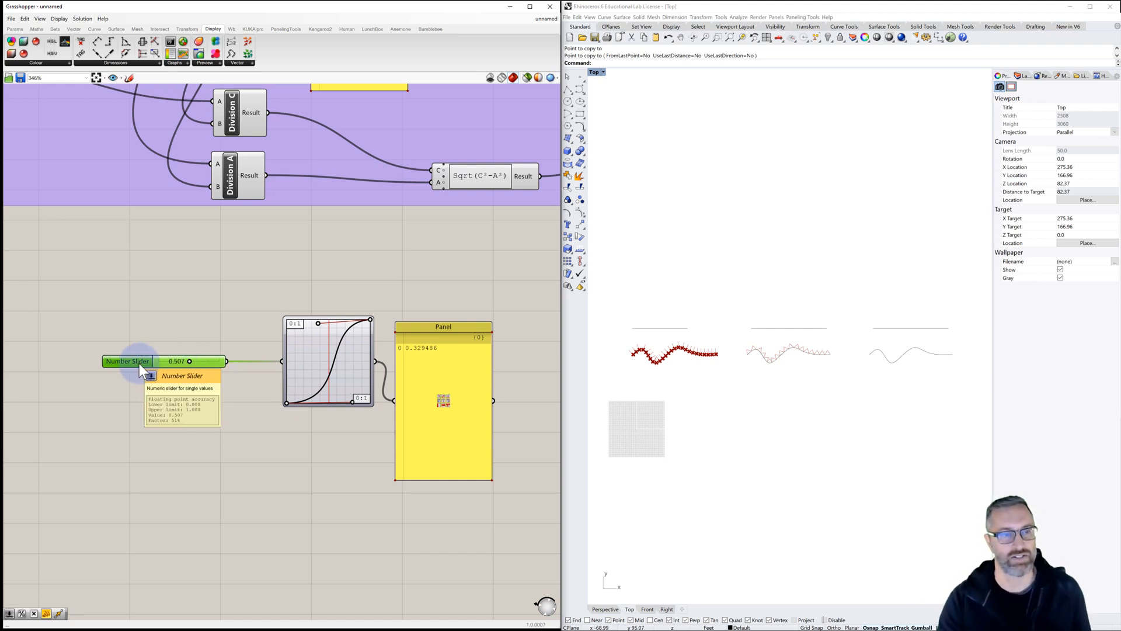
# Step: Replace the Number Slider with a Range component wired into the Graph Mapper, and move the output Panel slightly farther away
pyautogui.moveTo(139, 363); pyautogui.dragTo(128, 367)
pyautogui.press('Delete')
pyautogui.doubleClick(177, 349)
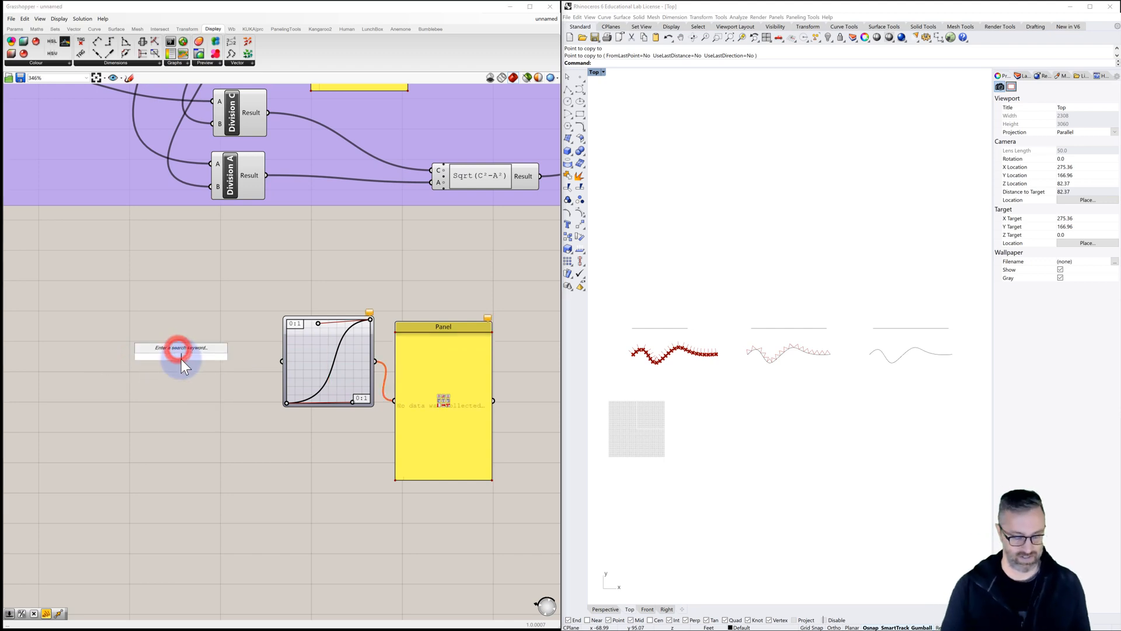
pyautogui.write('rang')
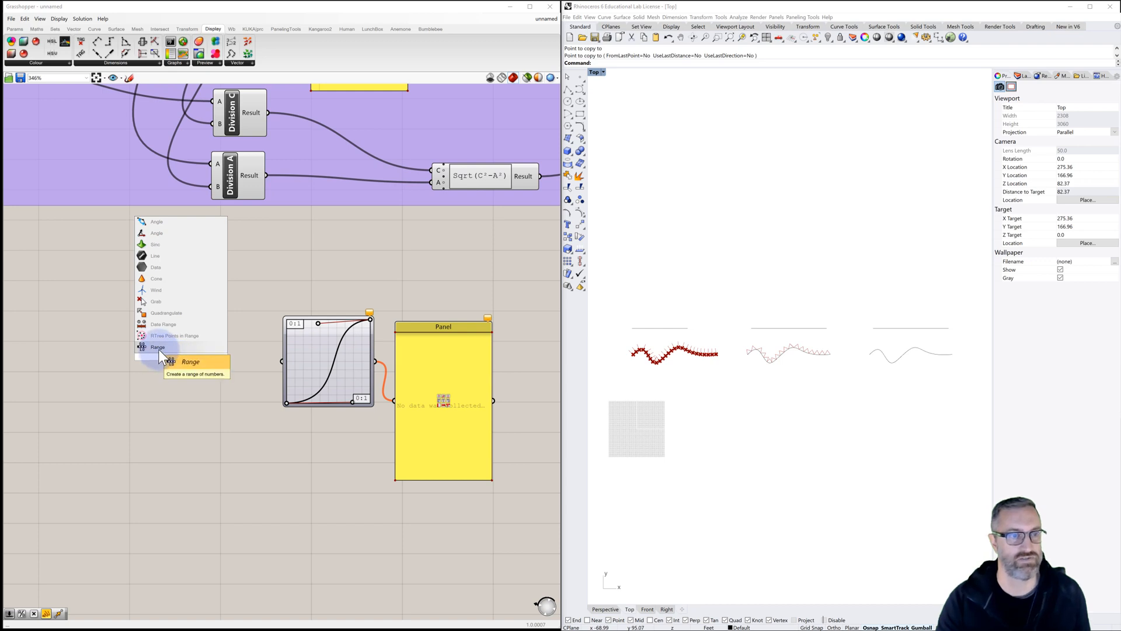
pyautogui.click(159, 348)
pyautogui.moveTo(188, 363); pyautogui.dragTo(282, 360)
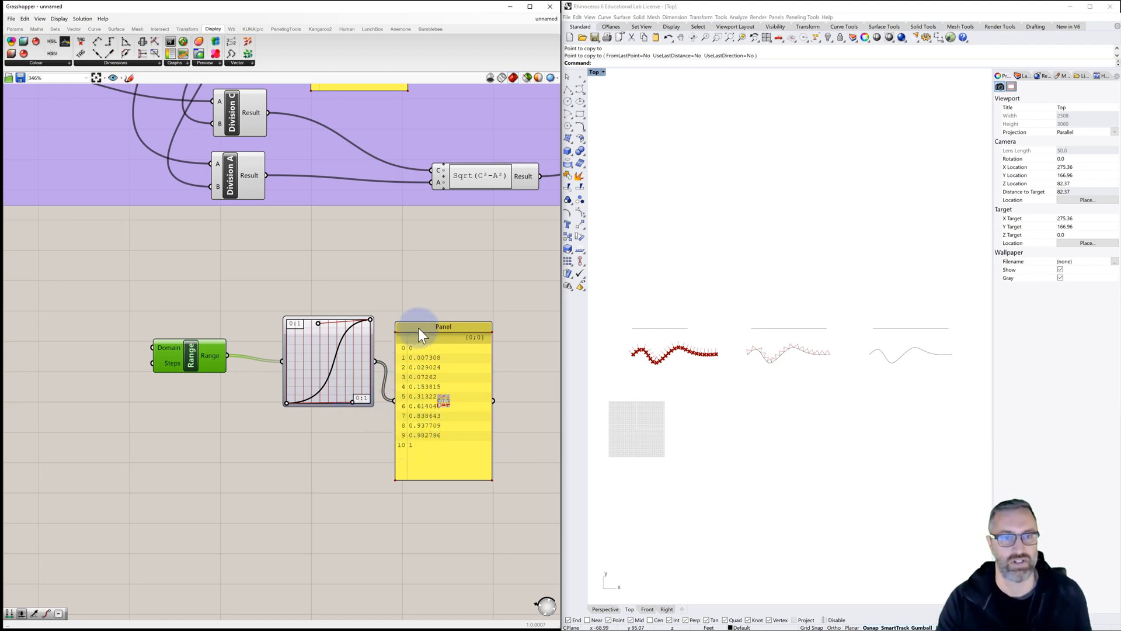
pyautogui.moveTo(418, 328); pyautogui.dragTo(444, 307)
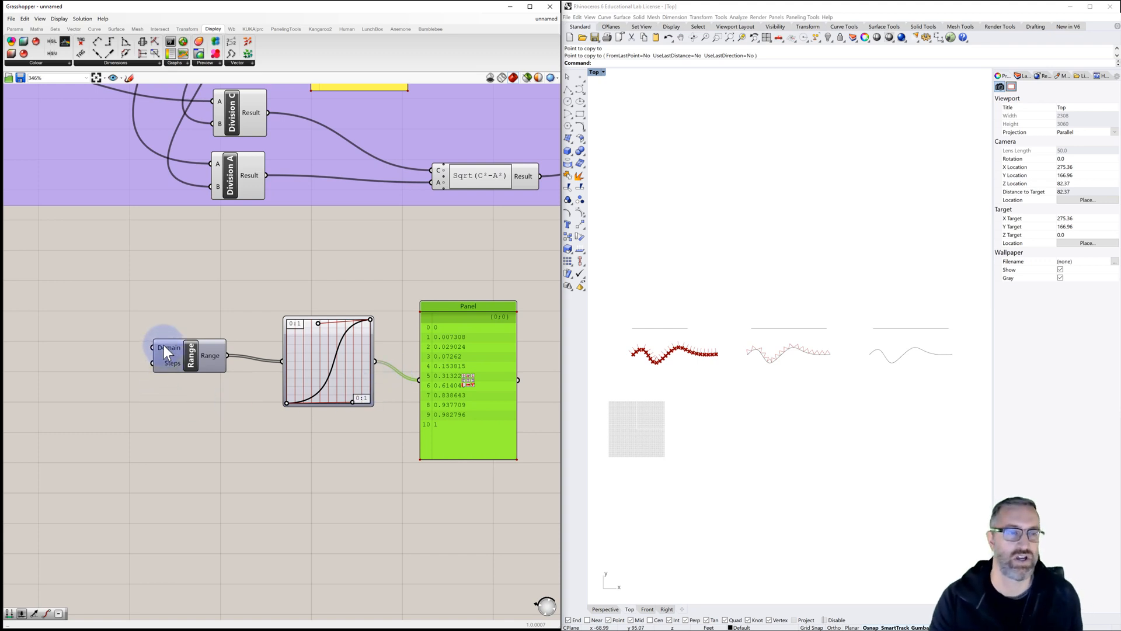
# Step: Add a Number Slider with a value of 10 and connect it to the Range component's Steps input
pyautogui.moveTo(169, 364)
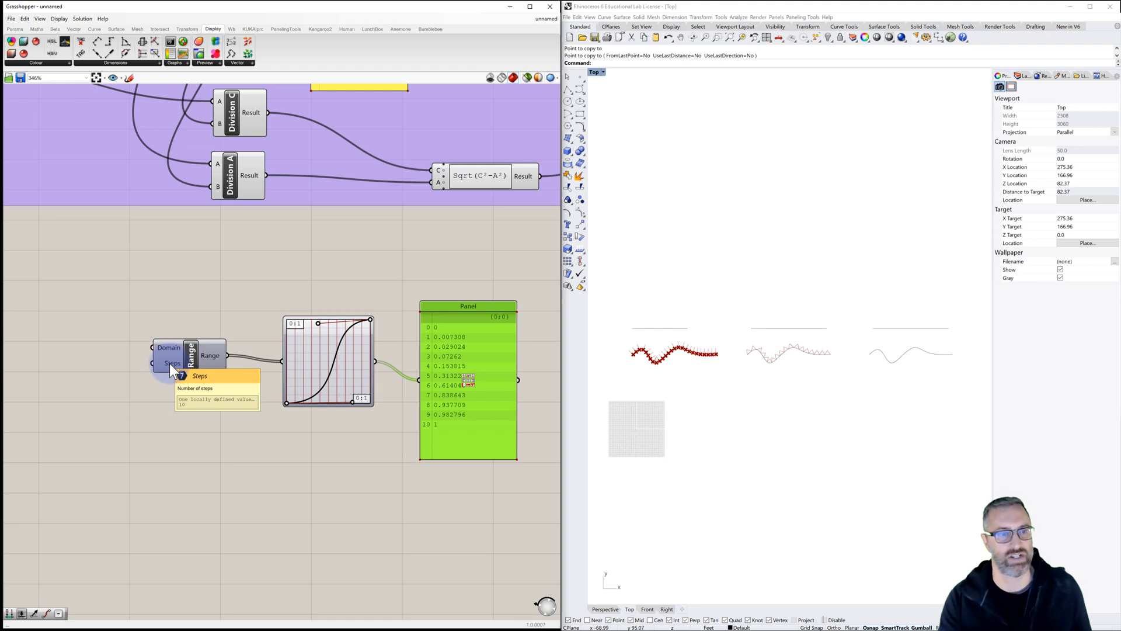
pyautogui.doubleClick(96, 359)
pyautogui.write('10')
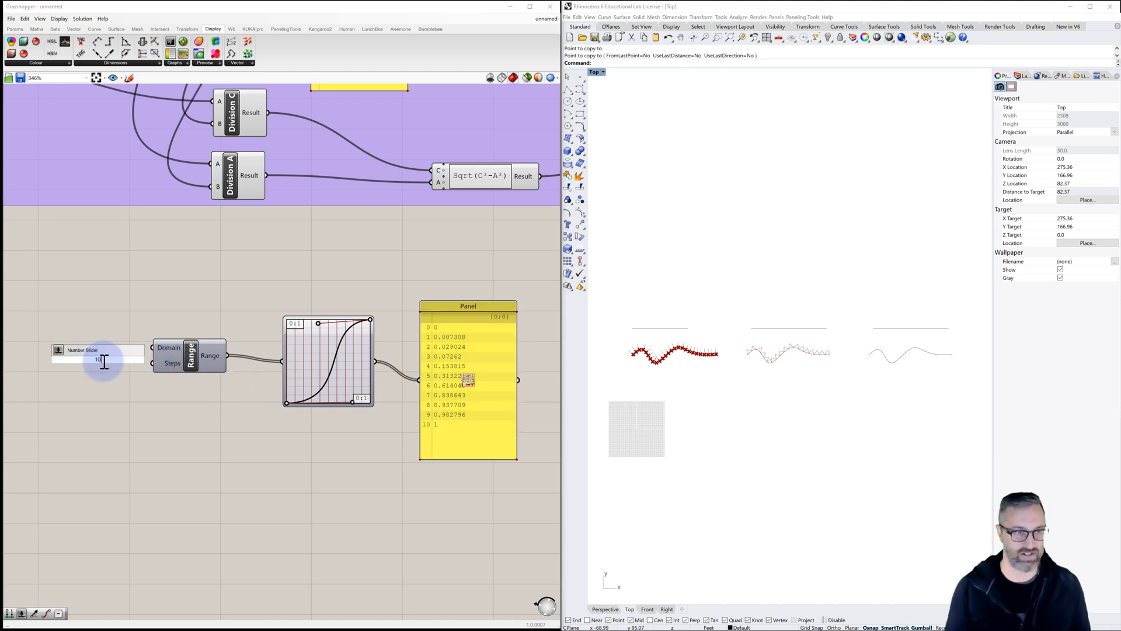
pyautogui.click(65, 359)
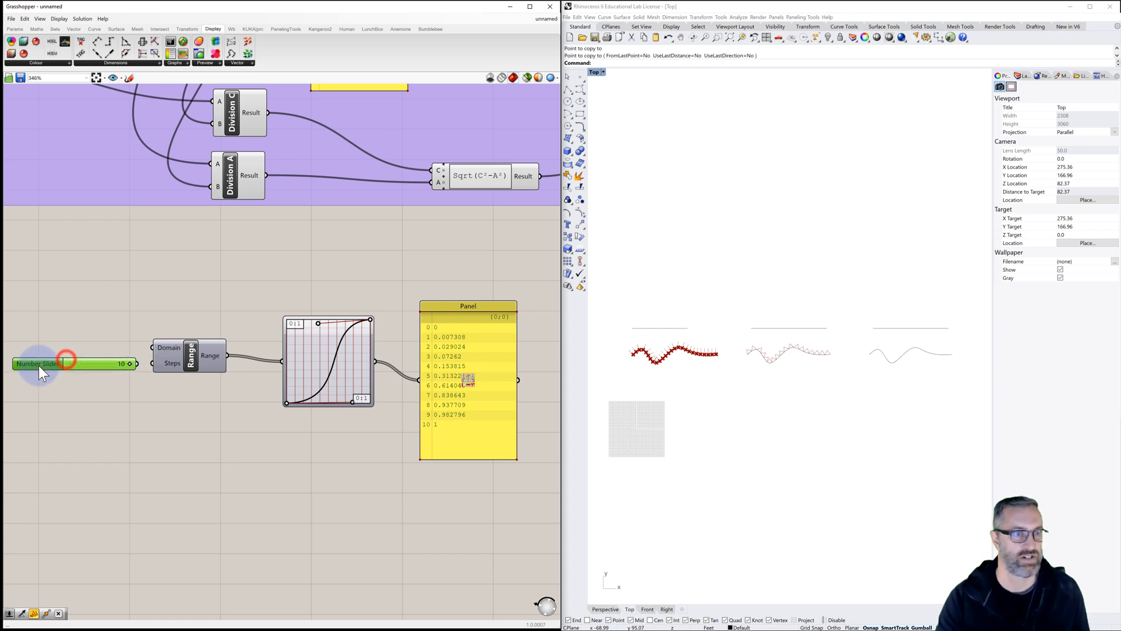
pyautogui.moveTo(152, 360); pyautogui.dragTo(152, 362)
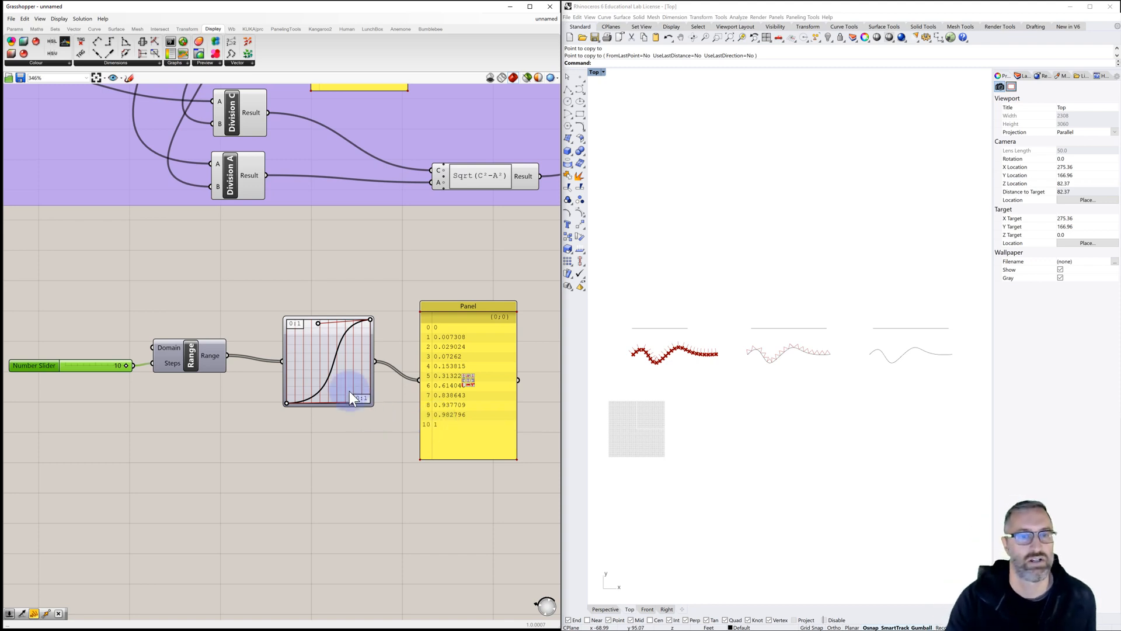
# Step: Examine the folded curve pattern in the Rhino Top viewport alongside the Folded NON_Uniform definition in Grasshopper
pyautogui.scroll(-3, 348, 391)
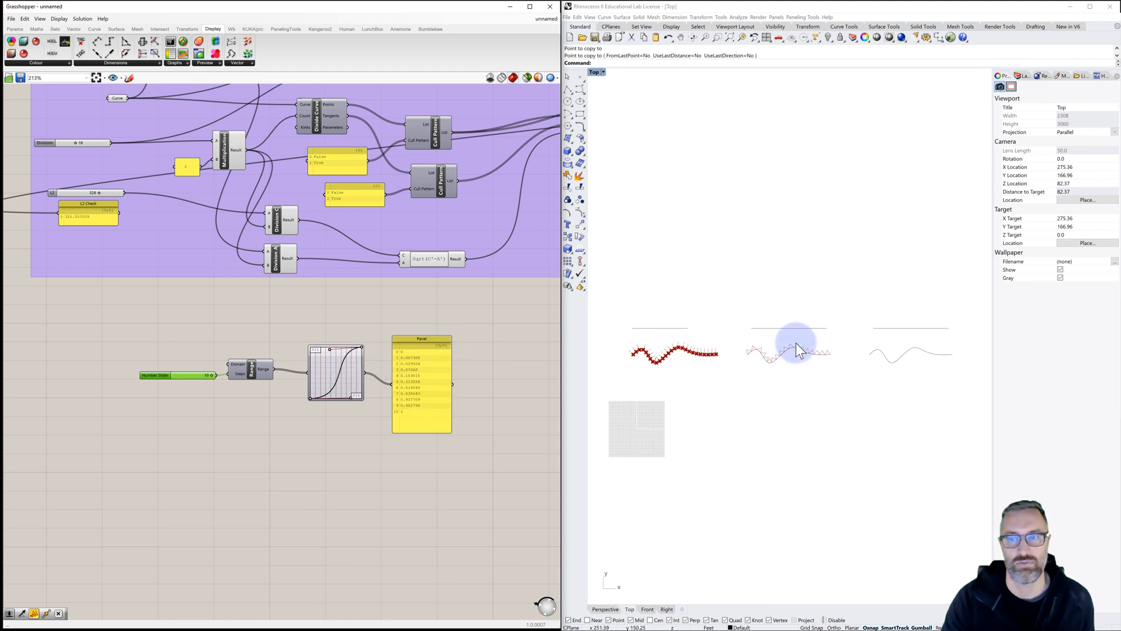
pyautogui.scroll(3, 795, 348)
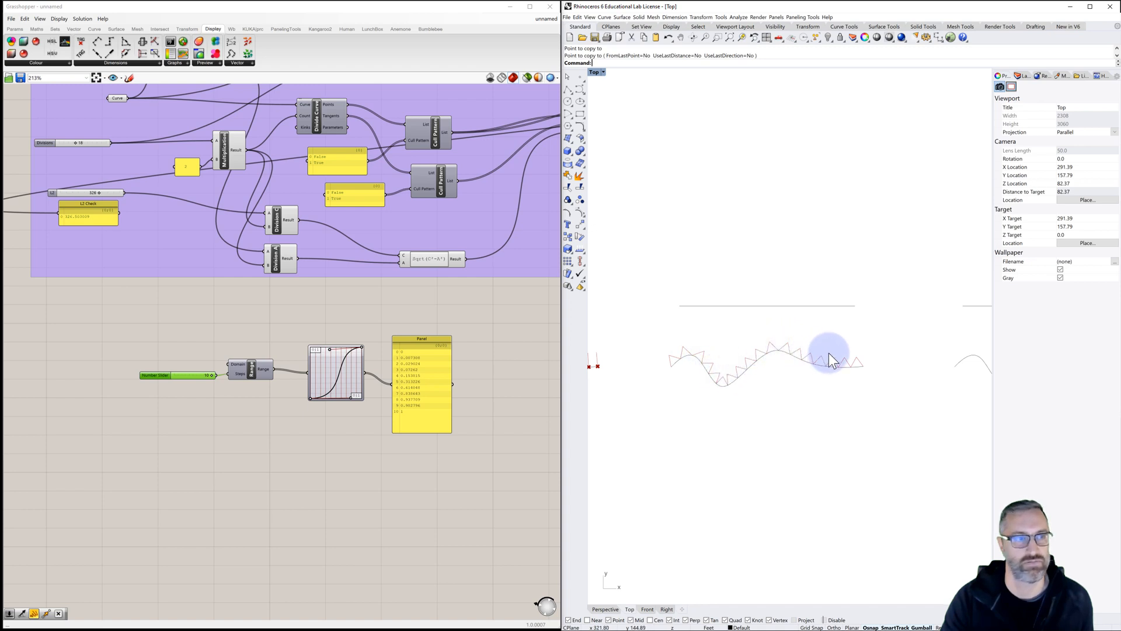
pyautogui.scroll(-2, 828, 353)
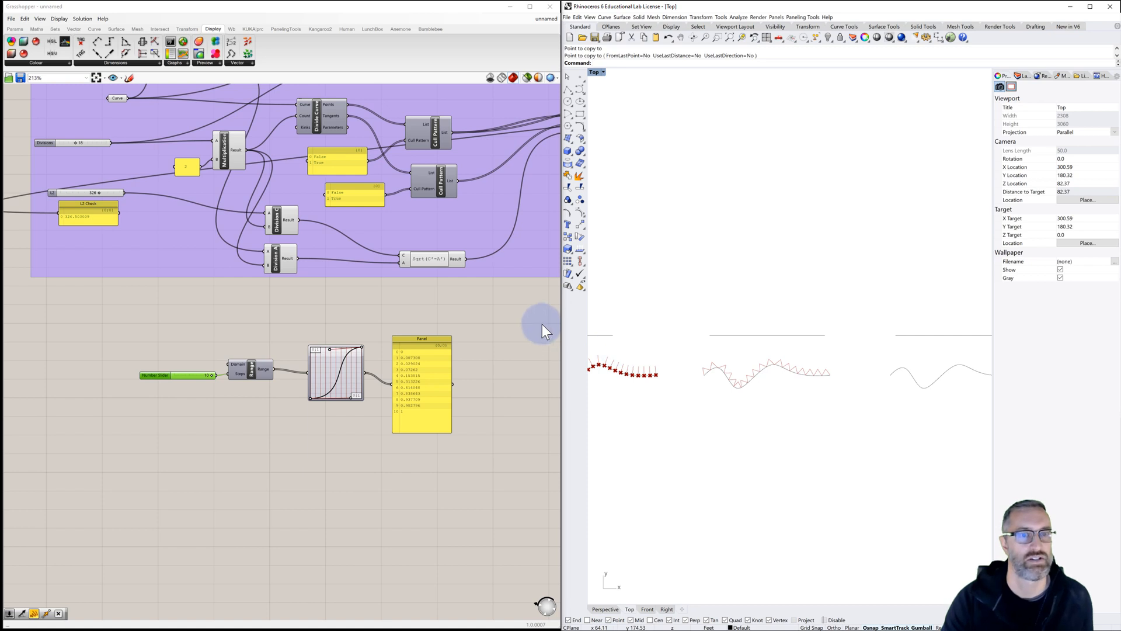
pyautogui.scroll(-2, 485, 312)
pyautogui.moveTo(486, 315); pyautogui.dragTo(447, 360, button='right')
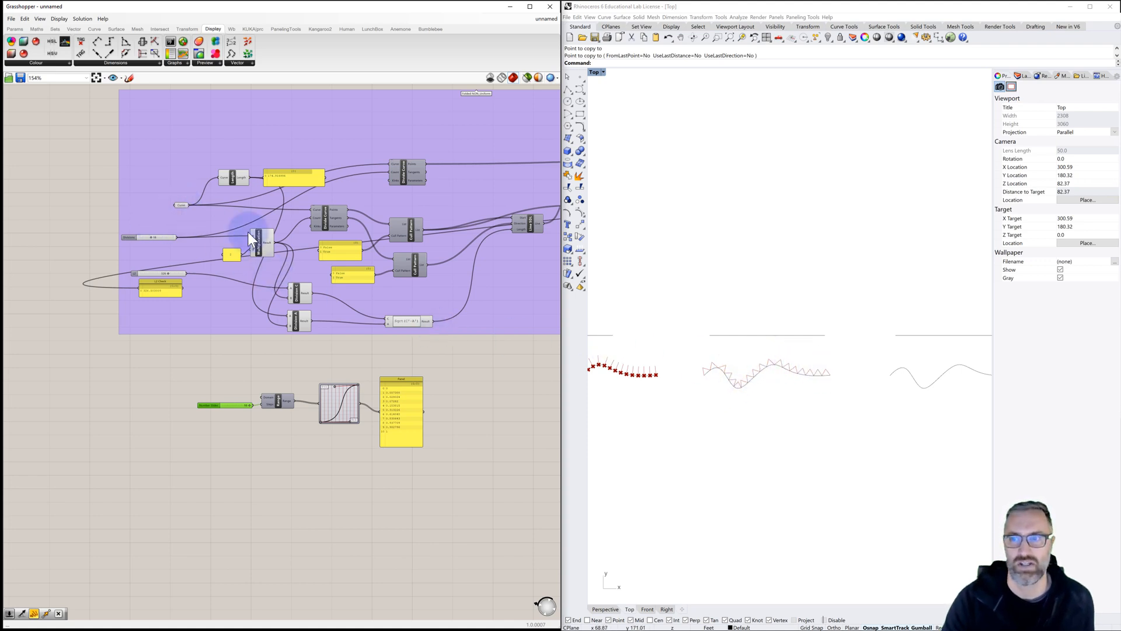
pyautogui.moveTo(698, 326); pyautogui.dragTo(662, 331, button='right')
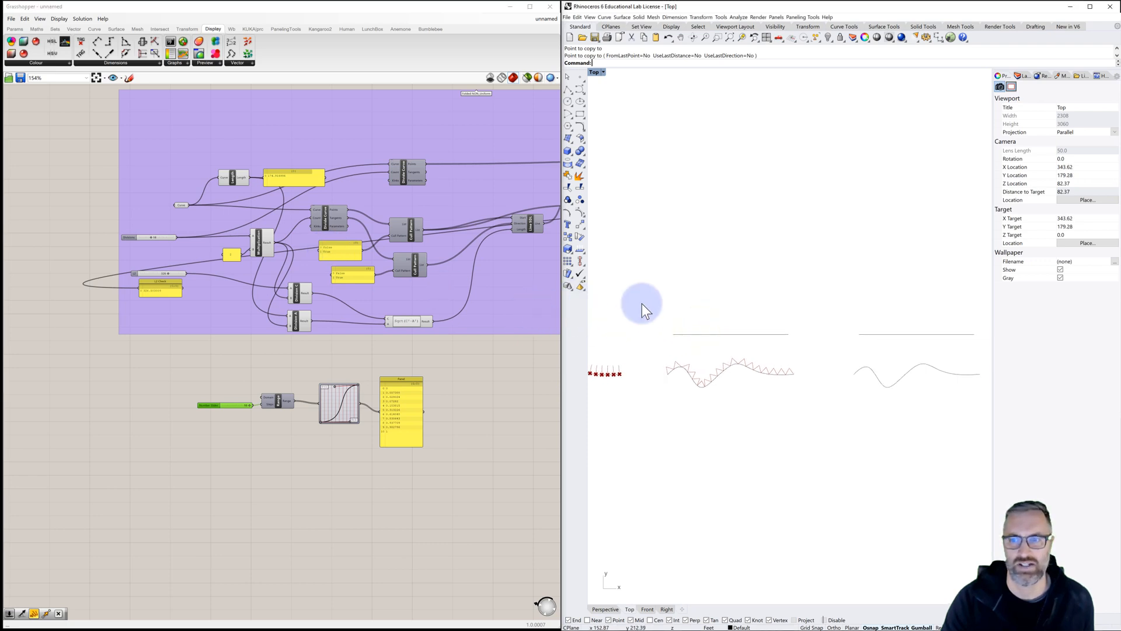
# Step: Set the Curve parameter to reference the rightmost straight line in the Rhino Top viewport
pyautogui.rightClick(178, 205)
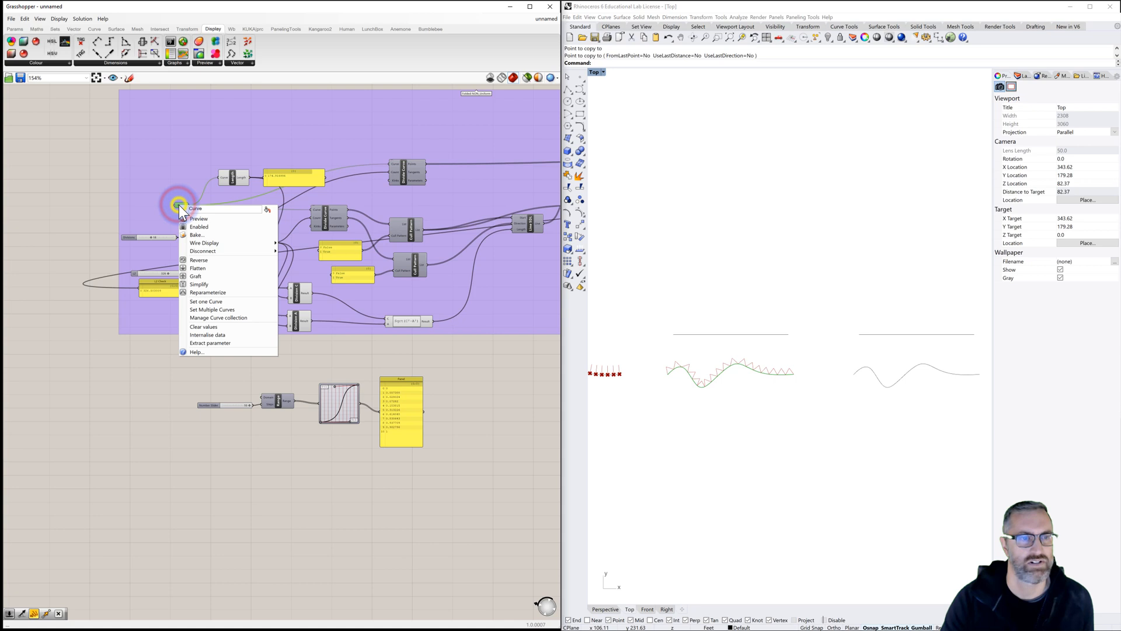
pyautogui.click(207, 301)
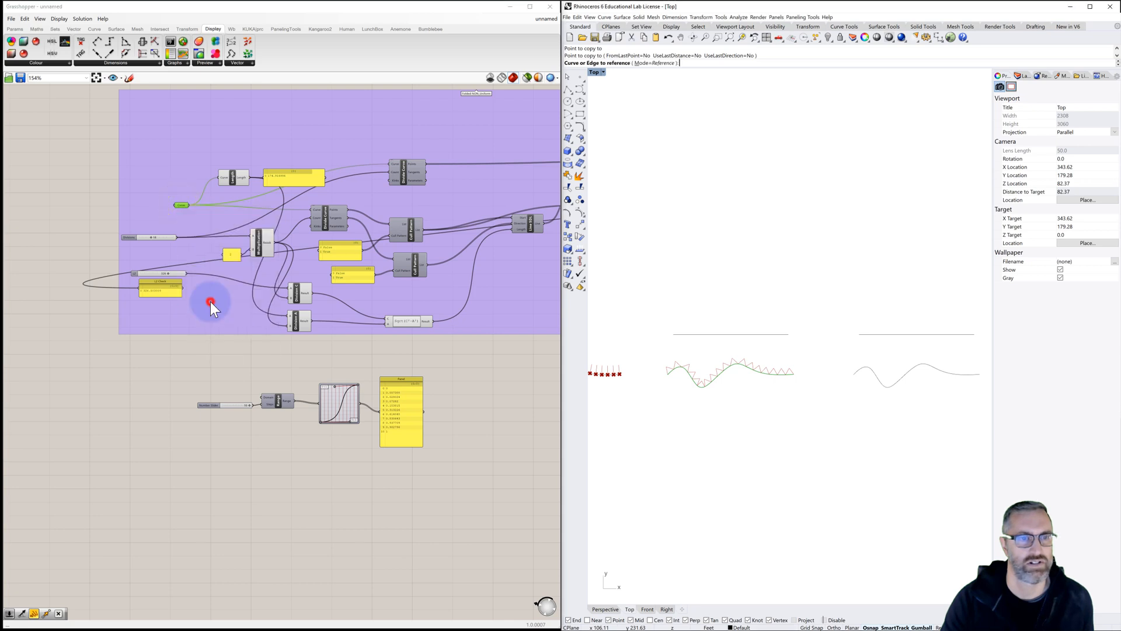
pyautogui.click(902, 334)
pyautogui.scroll(4, 859, 339)
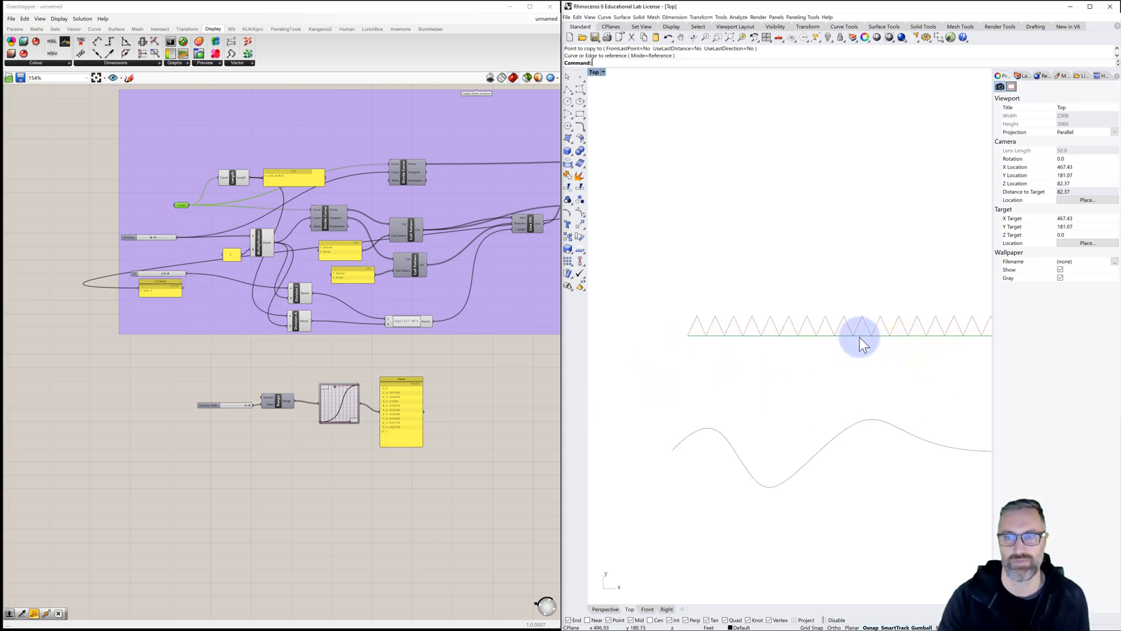
pyautogui.moveTo(848, 338); pyautogui.dragTo(795, 332, button='right')
pyautogui.scroll(-2, 792, 334)
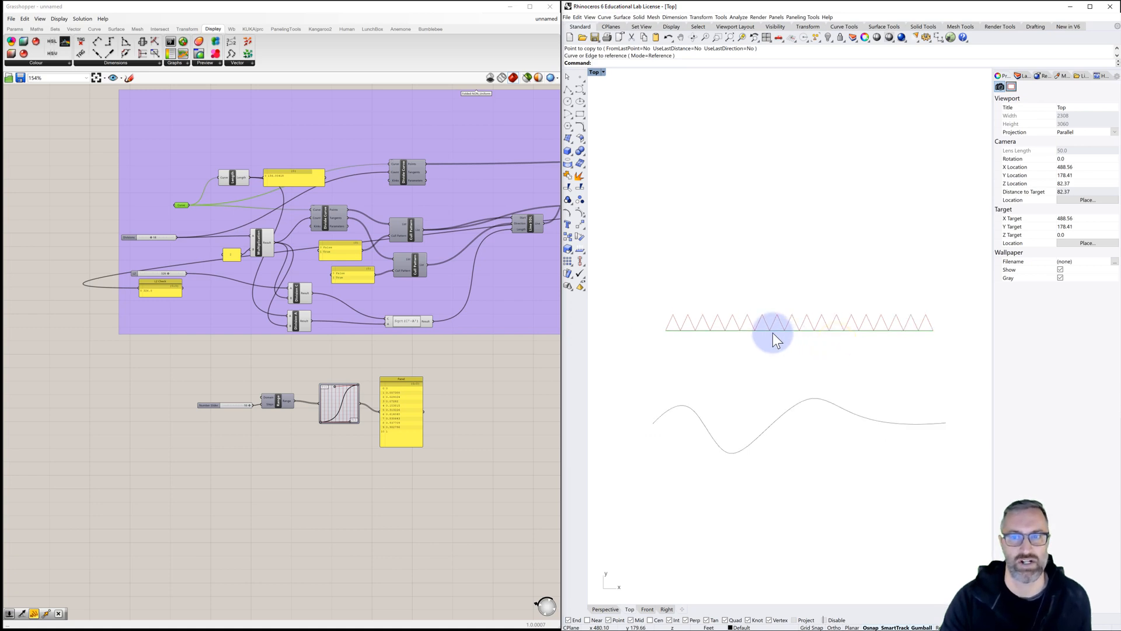
pyautogui.scroll(2, 773, 333)
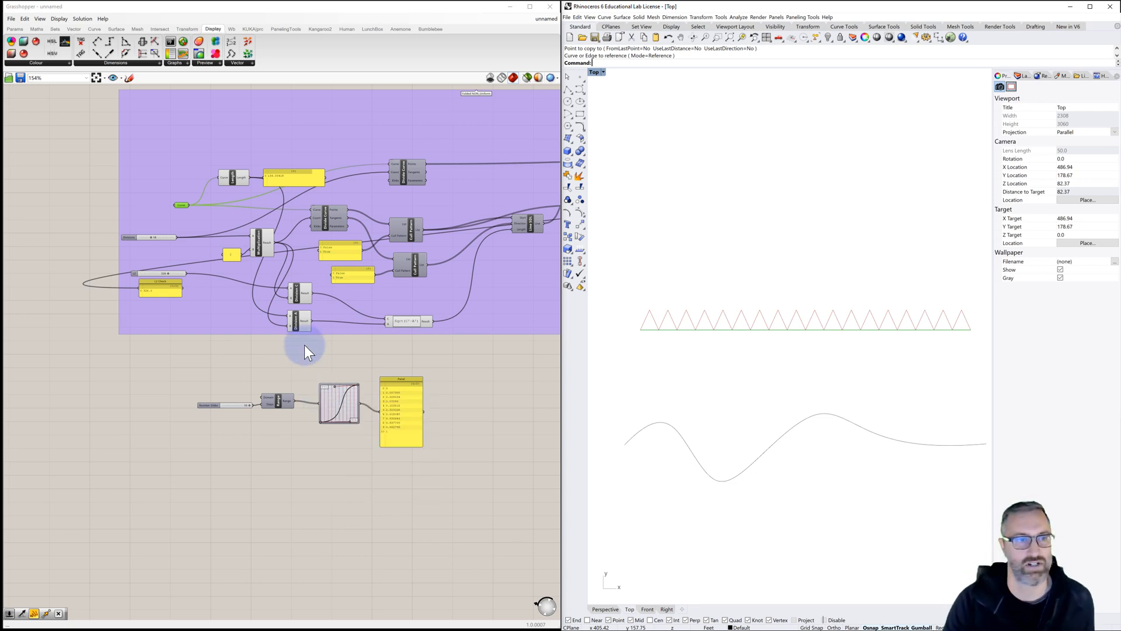
# Step: Set the Divisions slider to 5 and wire it into the Range's Steps input, deleting the old Number Slider
pyautogui.scroll(5, 150, 247)
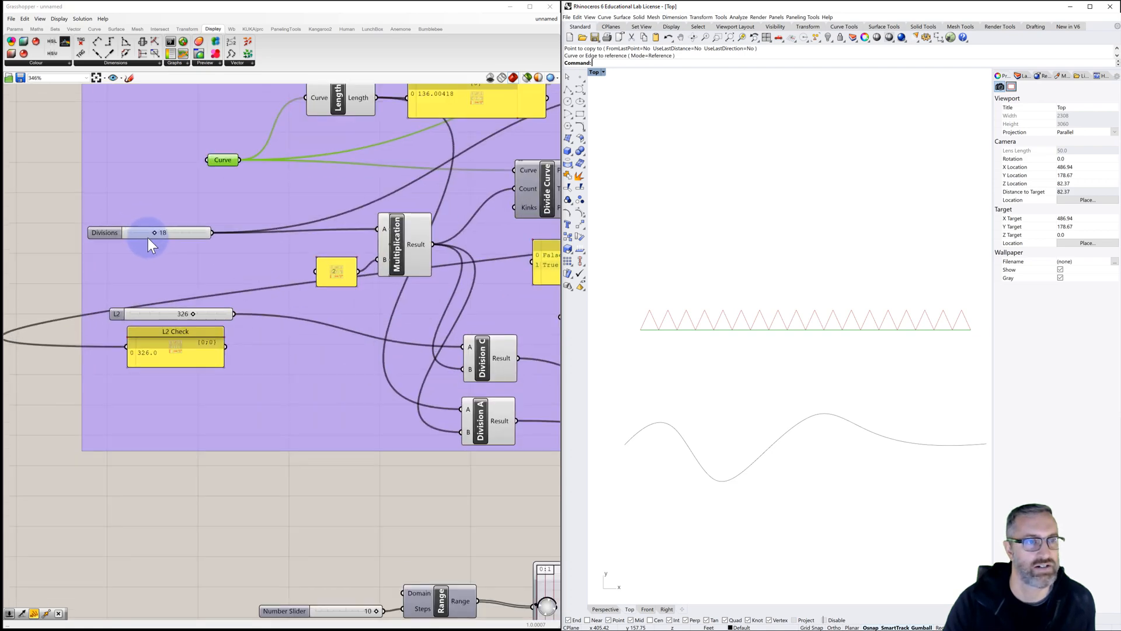
pyautogui.moveTo(155, 233); pyautogui.dragTo(135, 236)
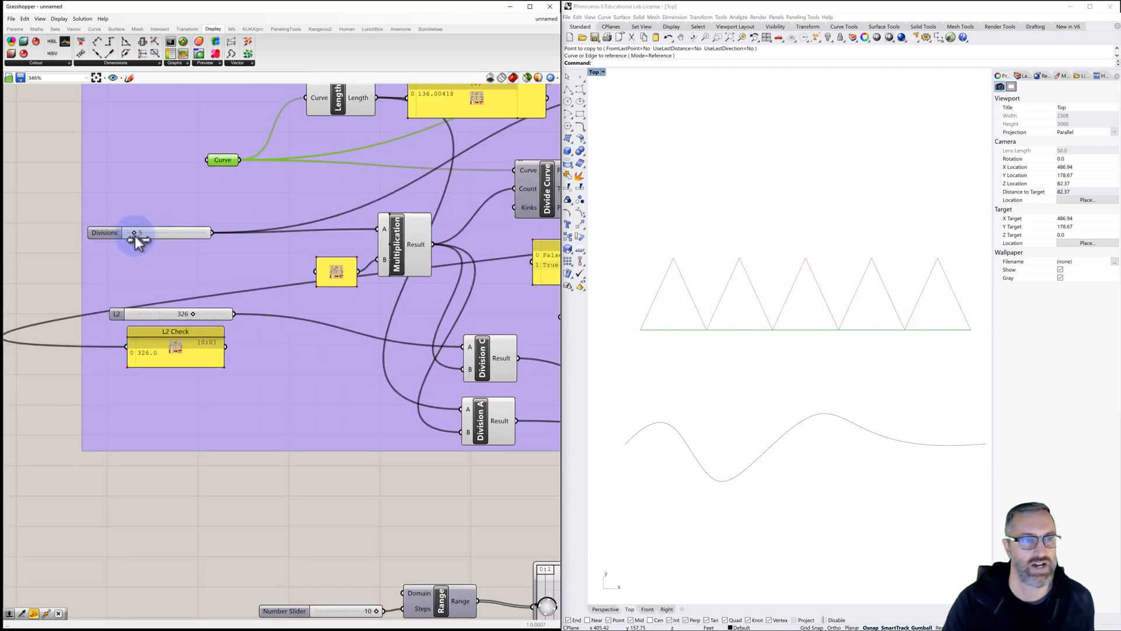
pyautogui.scroll(-2, 163, 247)
pyautogui.moveTo(163, 248); pyautogui.dragTo(134, 208, button='right')
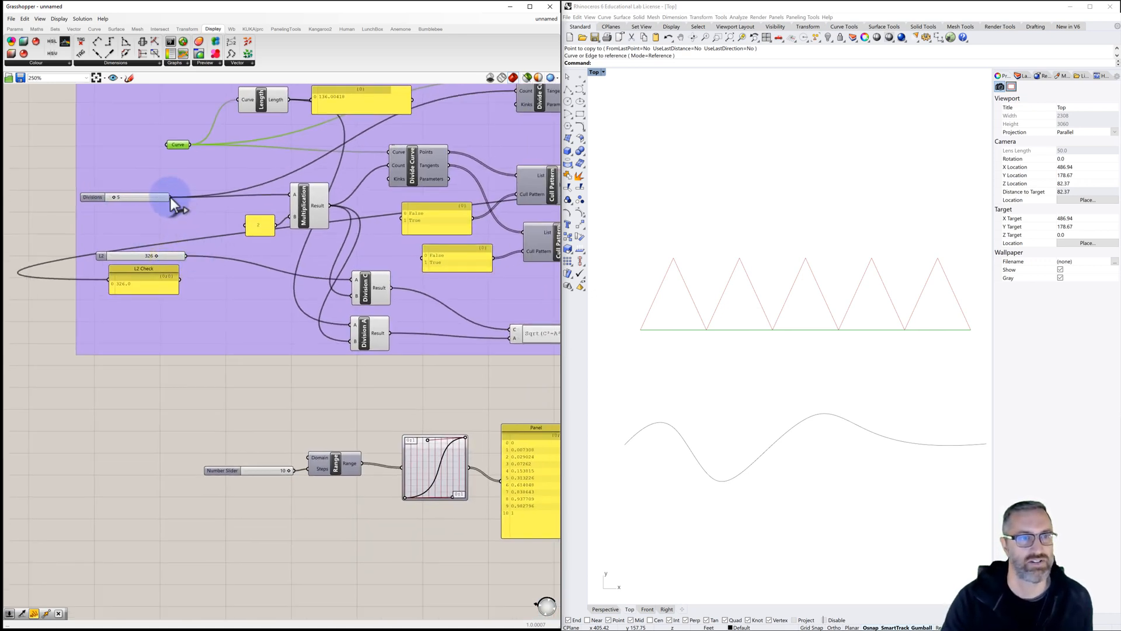
pyautogui.moveTo(170, 198); pyautogui.dragTo(303, 466)
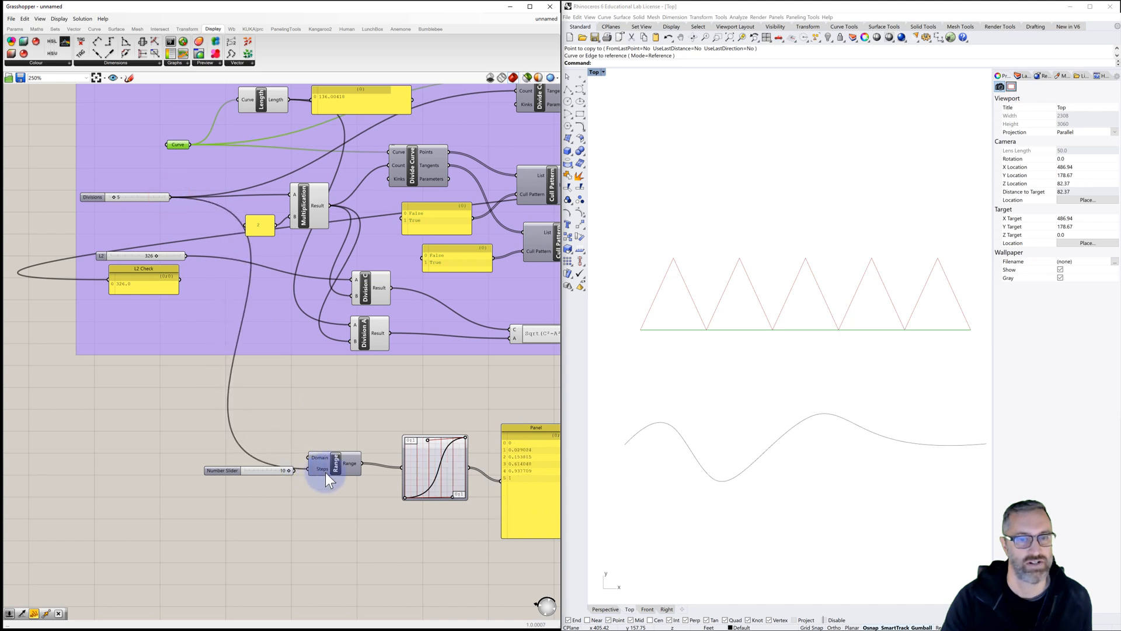
pyautogui.moveTo(385, 509); pyautogui.dragTo(342, 488, button='right')
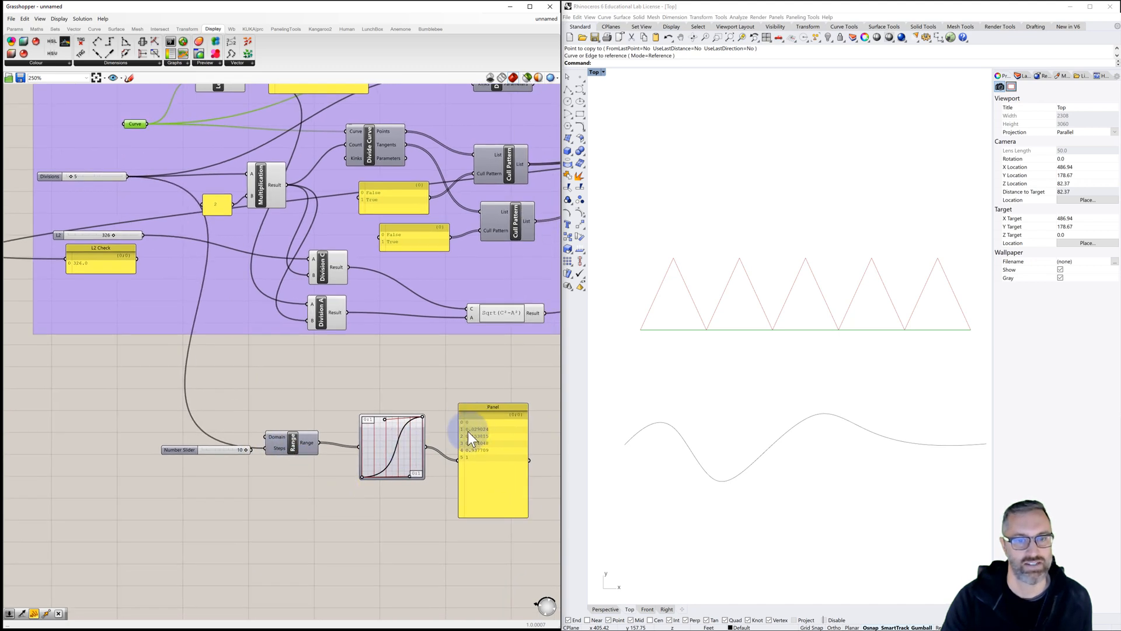
pyautogui.click(186, 448)
pyautogui.press('Delete')
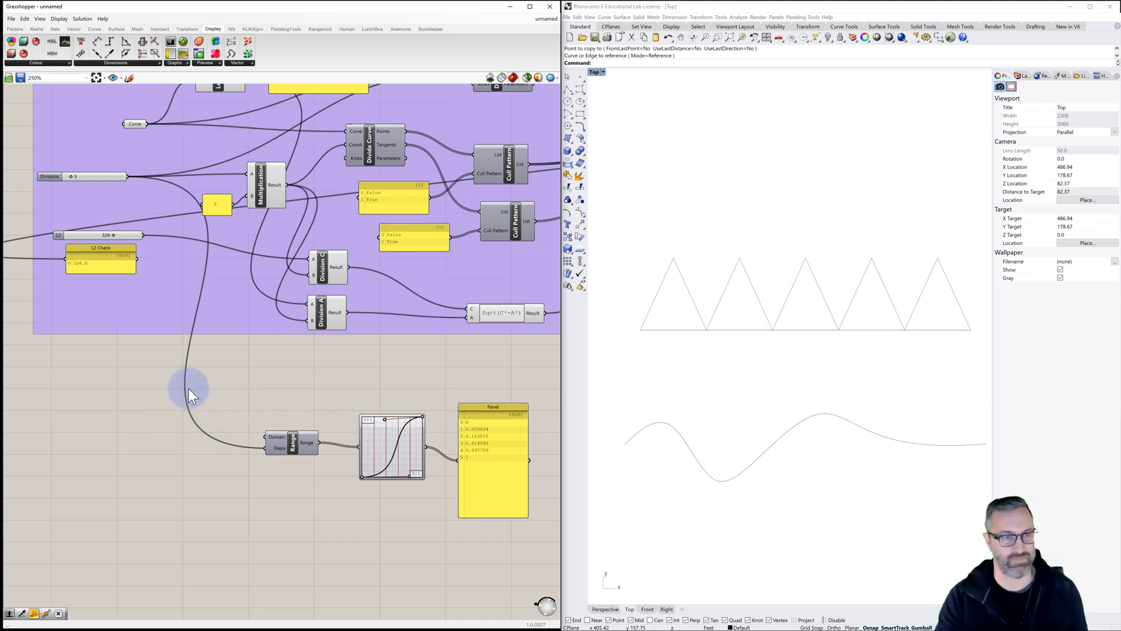
# Step: Add a Subtraction component above the Range and connect the Divisions slider to its A input
pyautogui.doubleClick(176, 384)
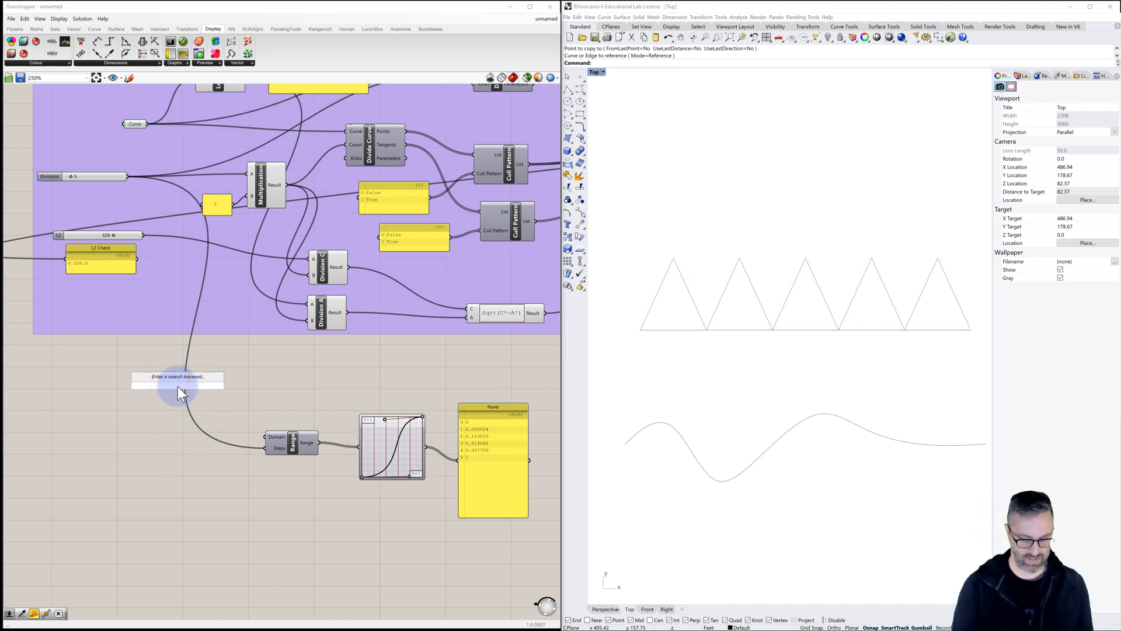
pyautogui.write('subtr')
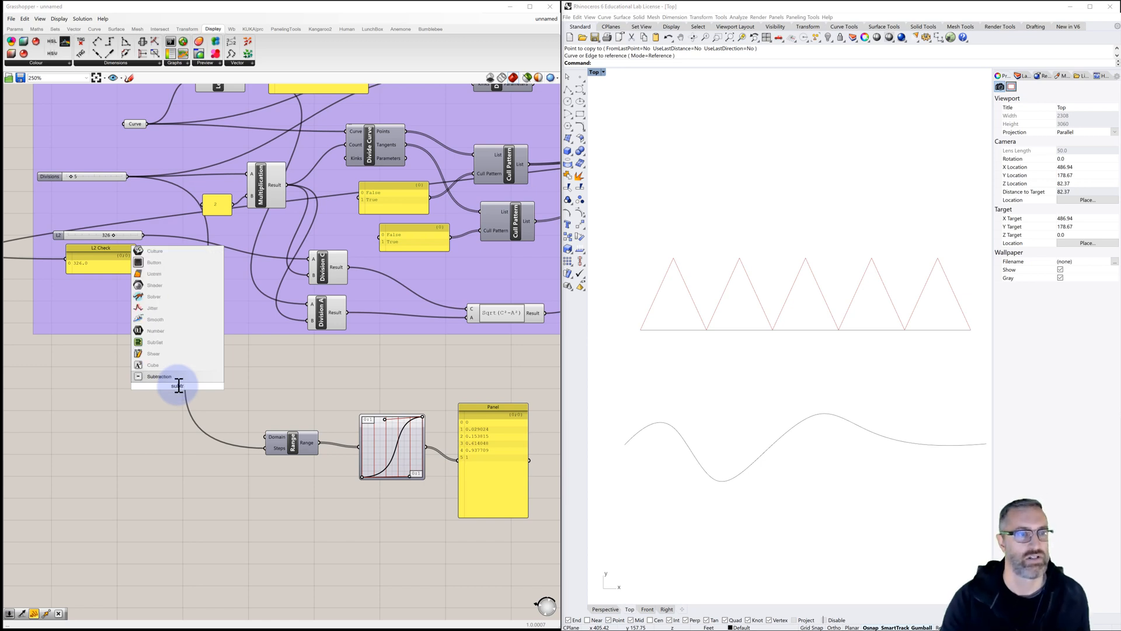
pyautogui.click(169, 377)
pyautogui.moveTo(174, 396); pyautogui.dragTo(215, 396)
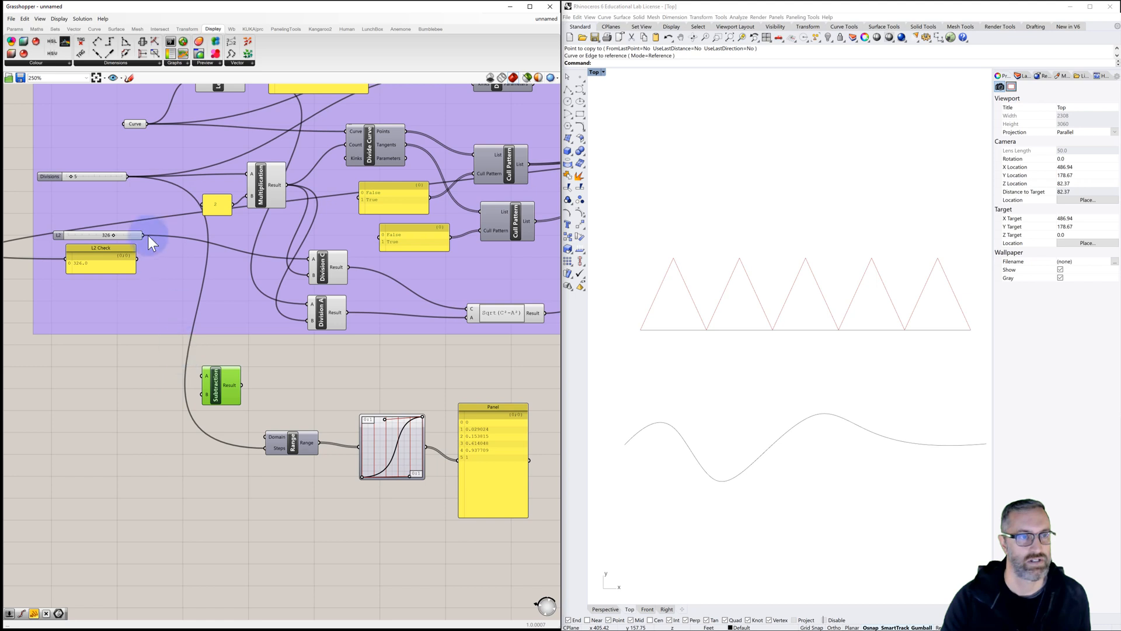
pyautogui.moveTo(128, 176); pyautogui.dragTo(201, 377)
# Step: Add a Panel containing 1, connect it to the Subtraction's B input, and shrink it to a compact size
pyautogui.doubleClick(149, 407)
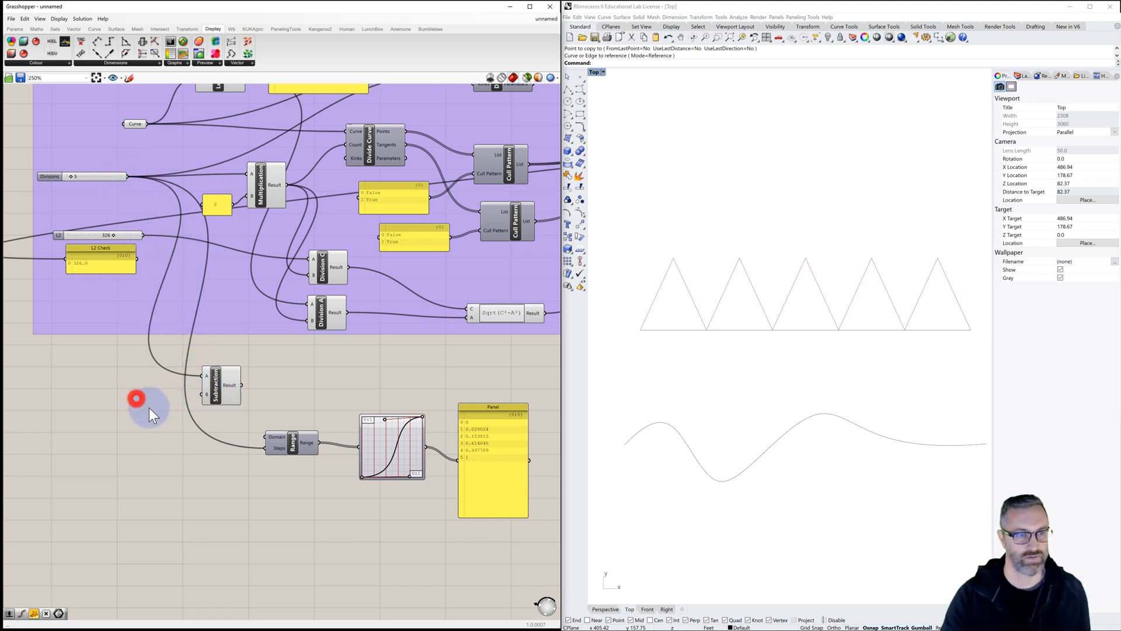
pyautogui.write('panel')
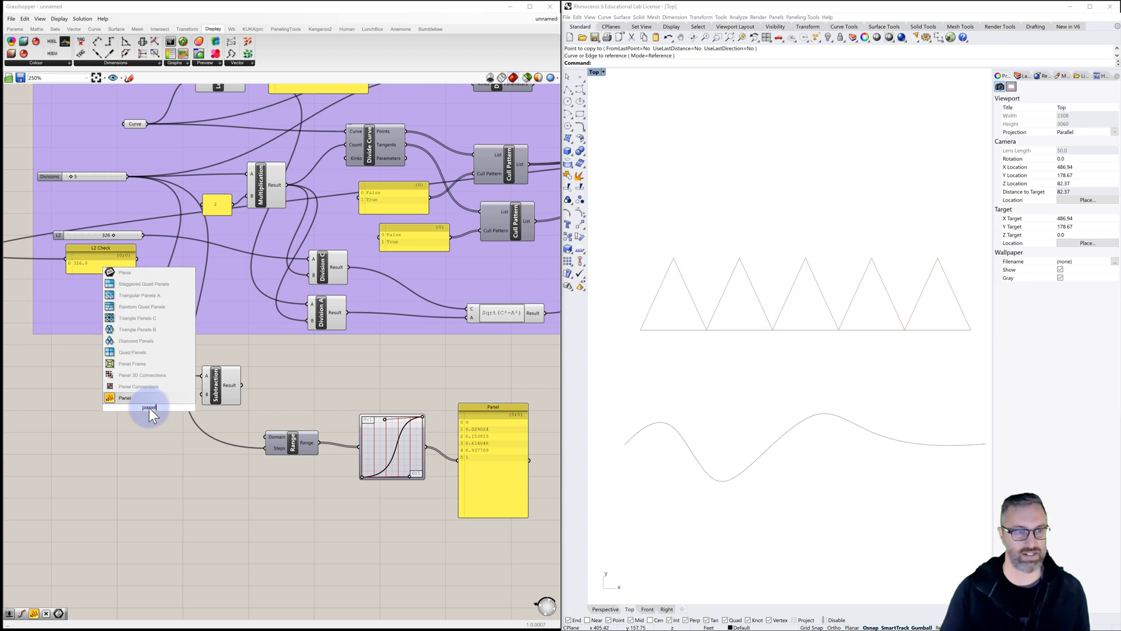
pyautogui.click(126, 397)
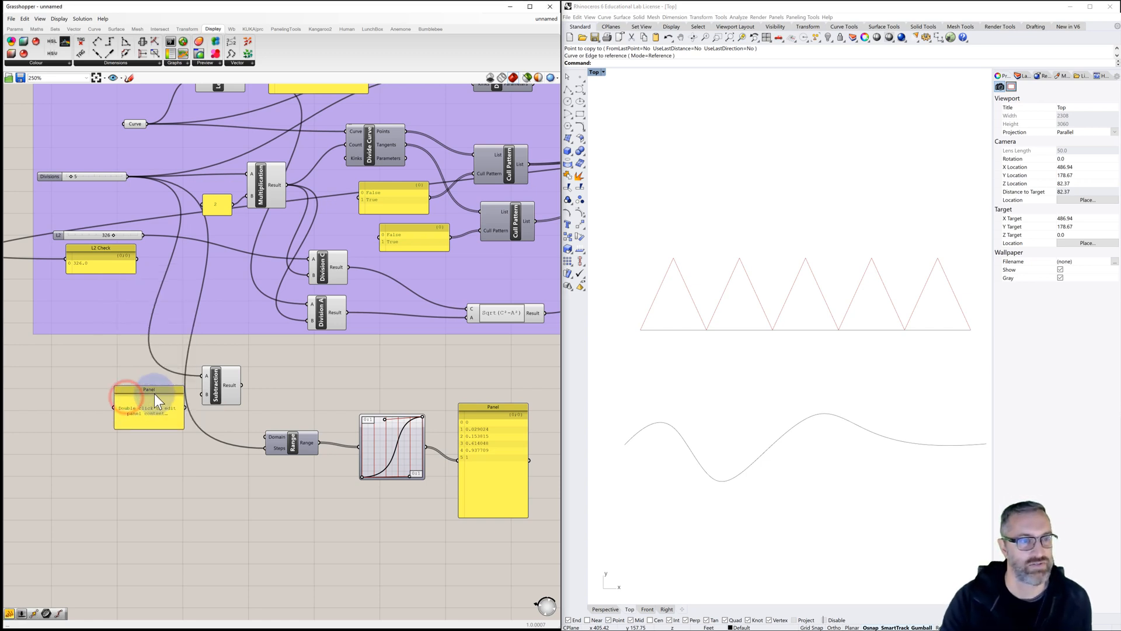
pyautogui.moveTo(153, 394); pyautogui.dragTo(204, 394)
pyautogui.doubleClick(134, 408)
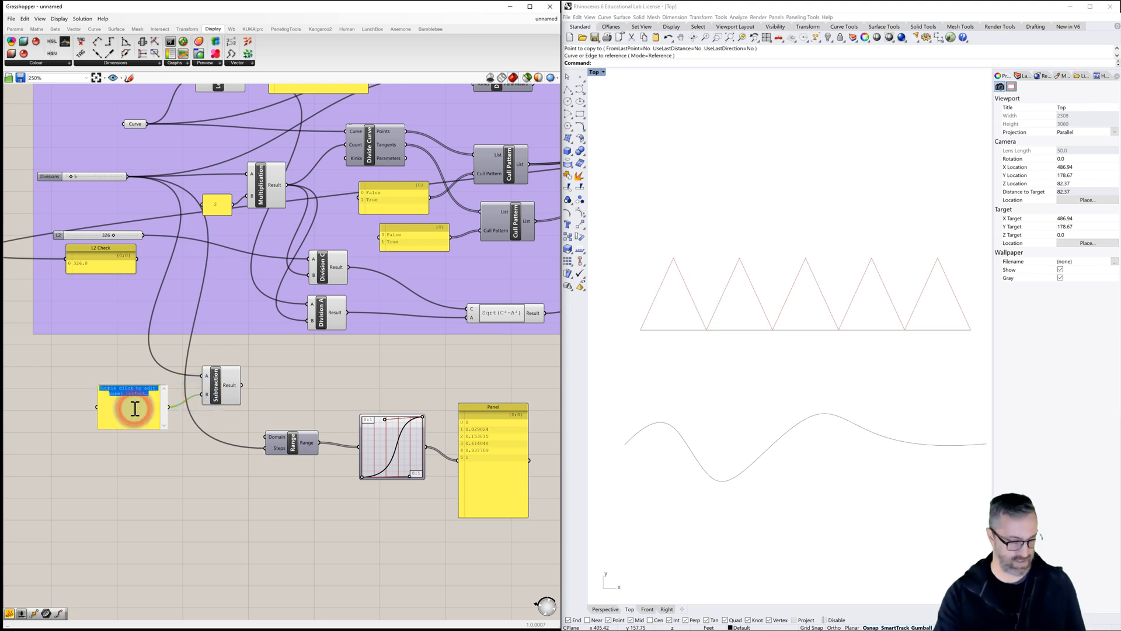
pyautogui.write('1')
pyautogui.click(131, 447)
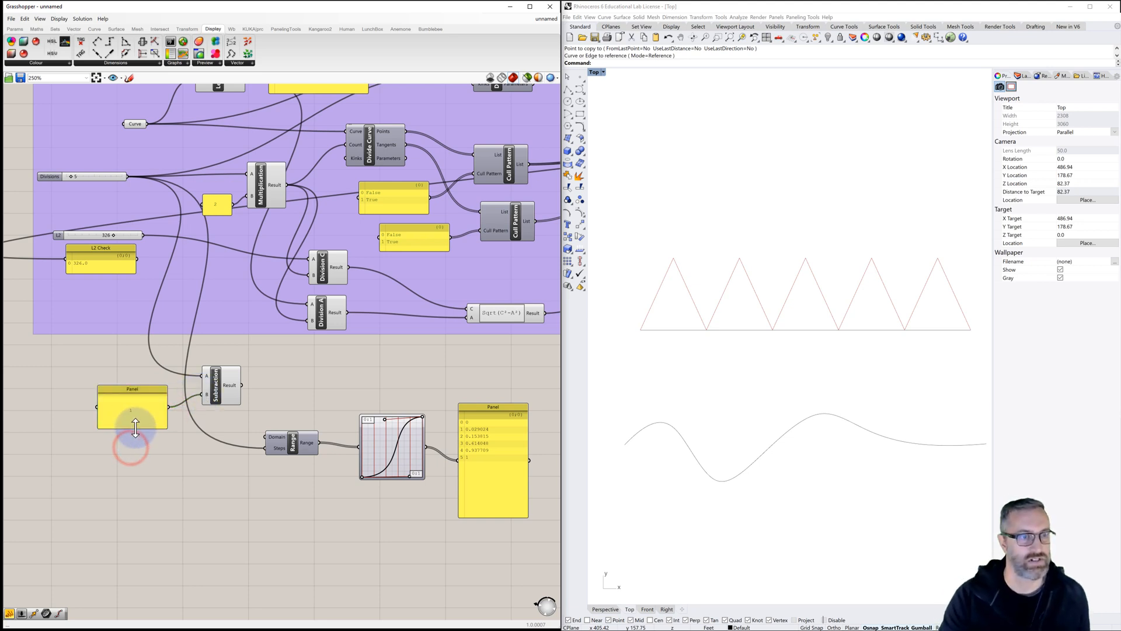
pyautogui.moveTo(133, 429); pyautogui.dragTo(158, 388)
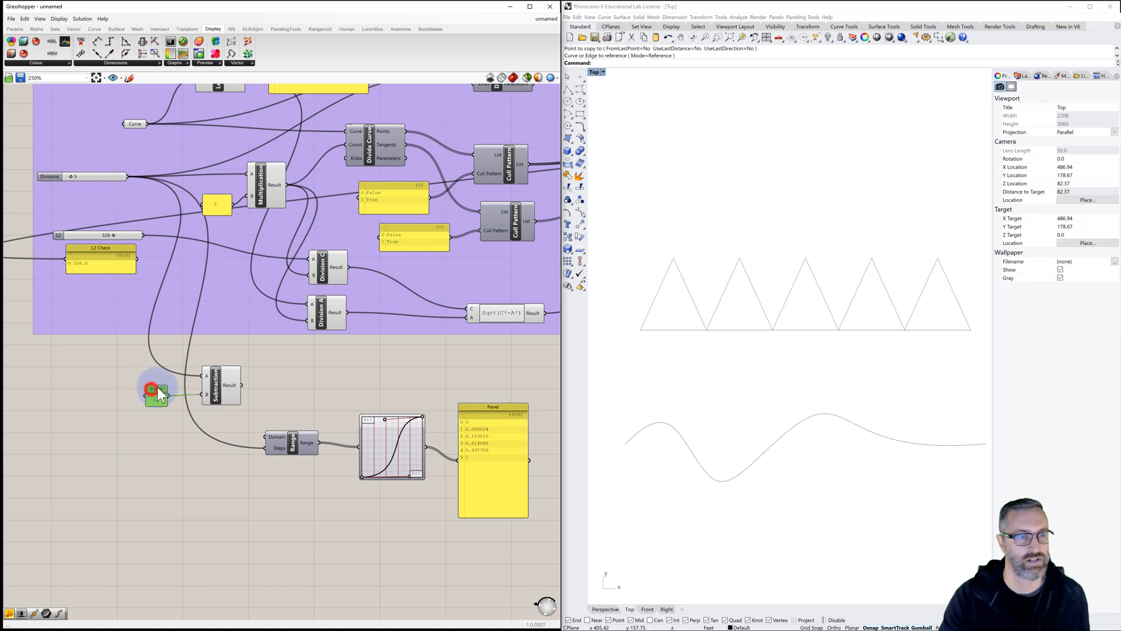
# Step: Connect the Subtraction Result to the Range's Steps input in place of the direct Divisions wire, and tidy the output Panel's position and height
pyautogui.moveTo(241, 384); pyautogui.dragTo(266, 447)
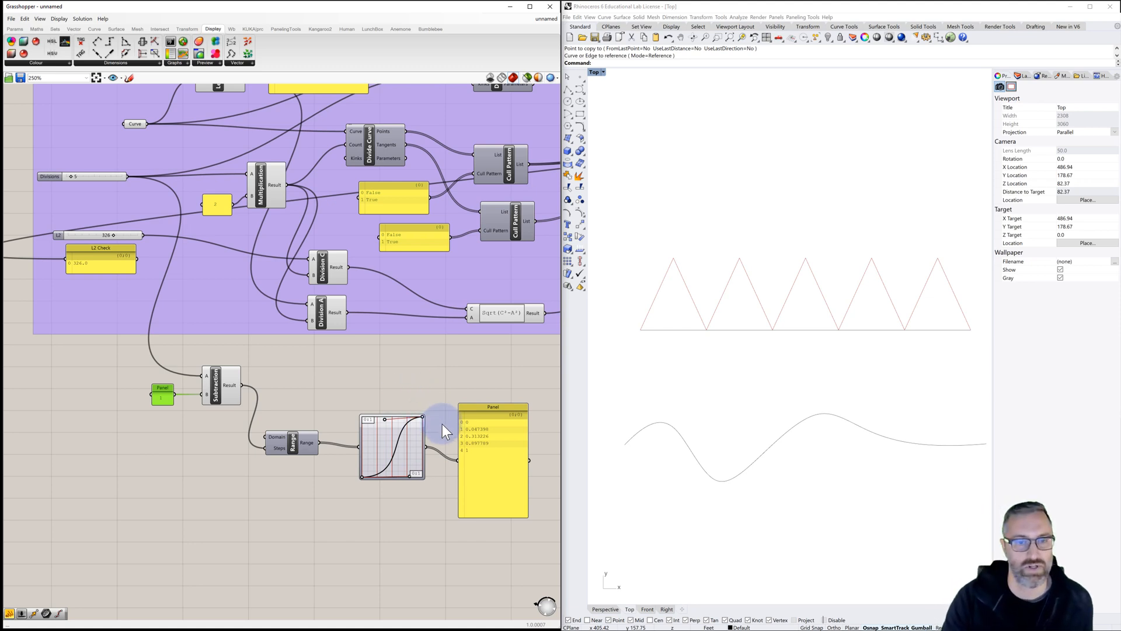
pyautogui.moveTo(443, 424); pyautogui.dragTo(336, 400, button='right')
pyautogui.click(366, 382)
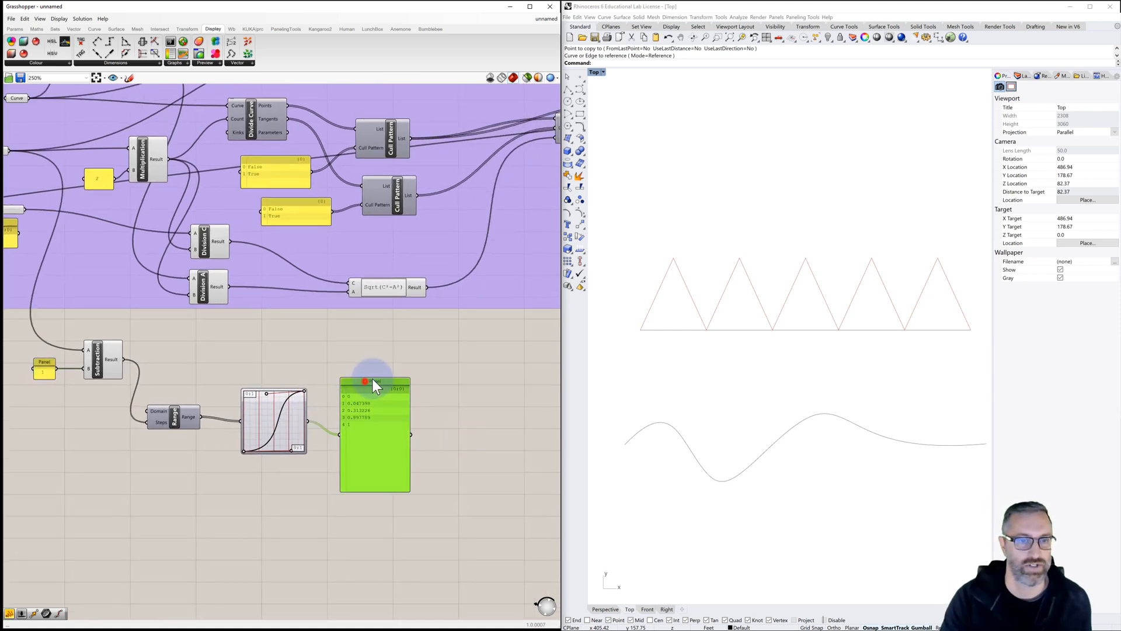
pyautogui.moveTo(372, 385); pyautogui.dragTo(386, 379)
pyautogui.moveTo(381, 485); pyautogui.dragTo(381, 472)
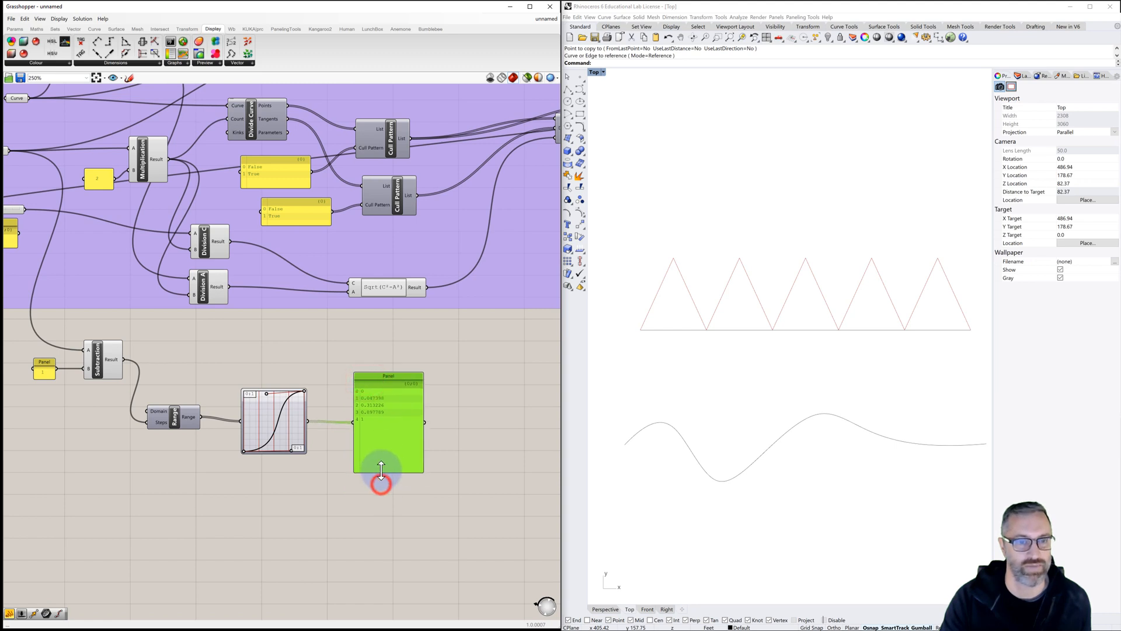
pyautogui.moveTo(380, 379); pyautogui.dragTo(375, 378)
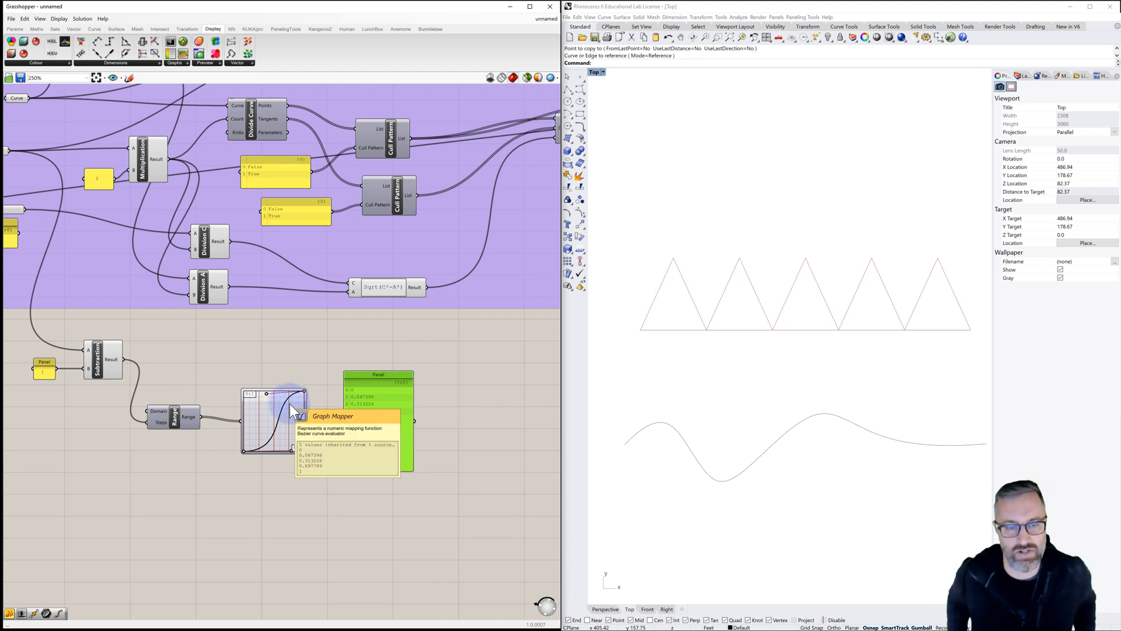
# Step: Add a Mass Addition component below the Graph Mapper and feed the mapper's output into its Input
pyautogui.doubleClick(310, 503)
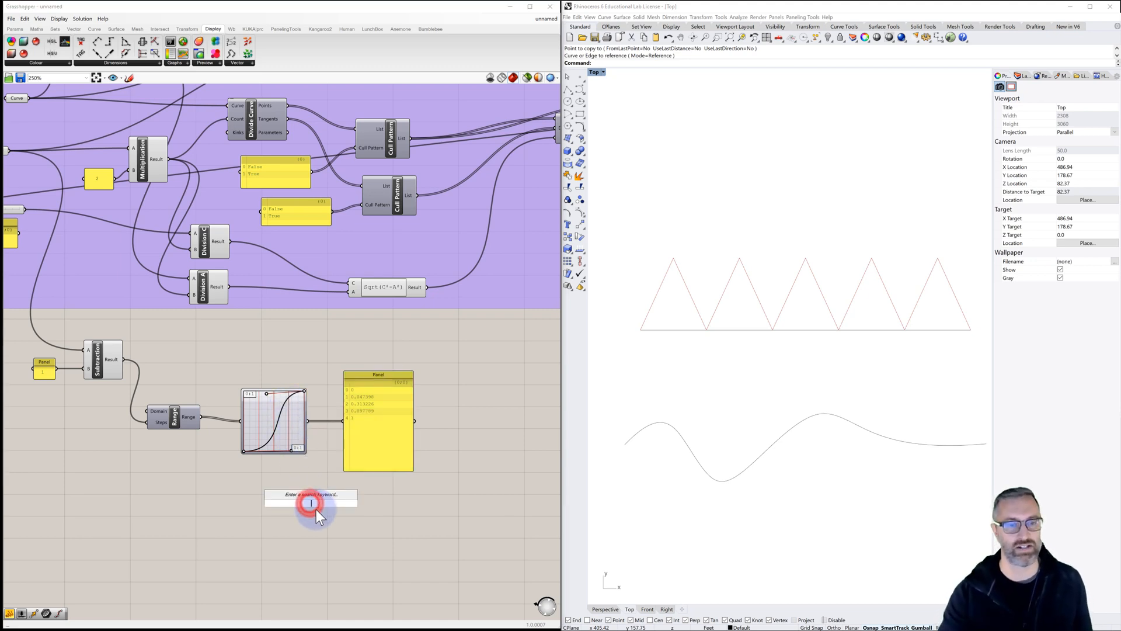
pyautogui.write('mass')
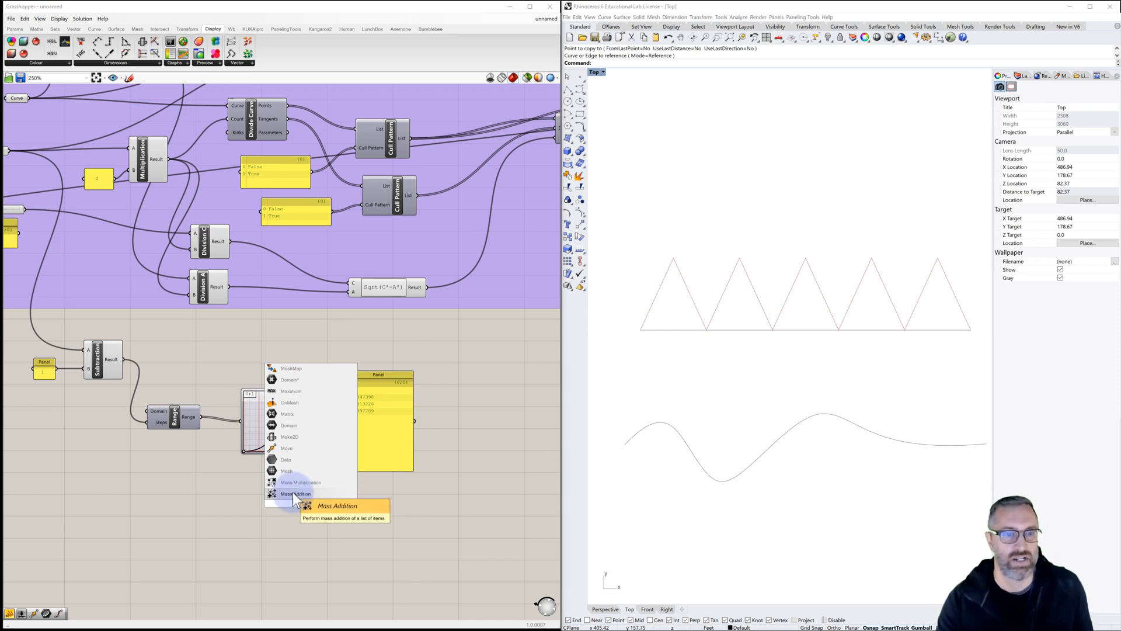
pyautogui.click(303, 492)
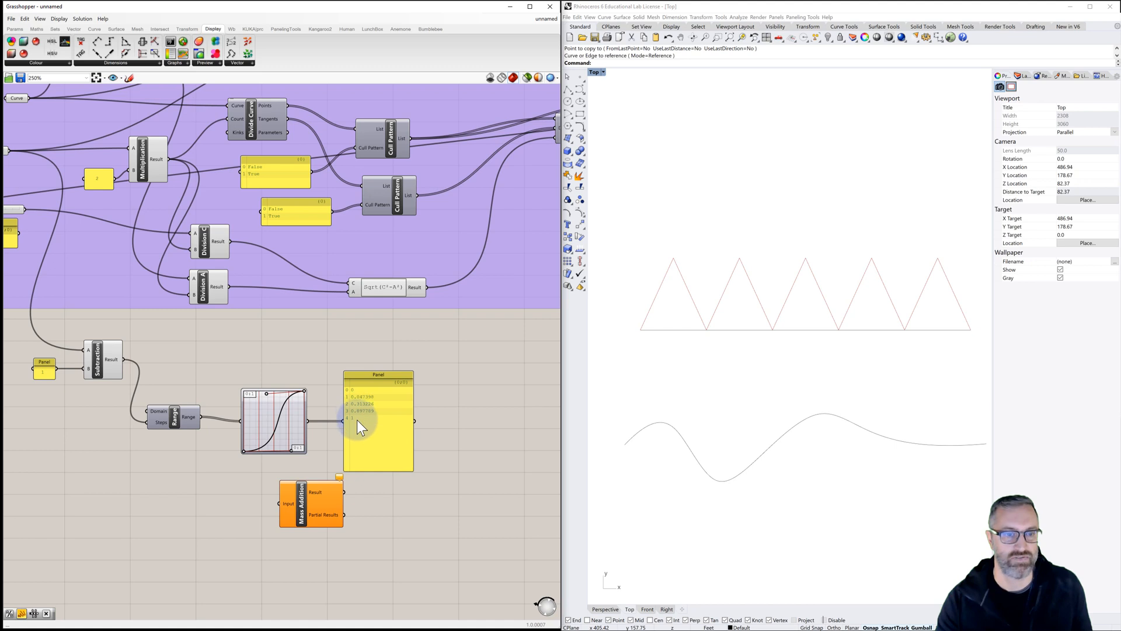
pyautogui.moveTo(313, 498); pyautogui.dragTo(332, 504)
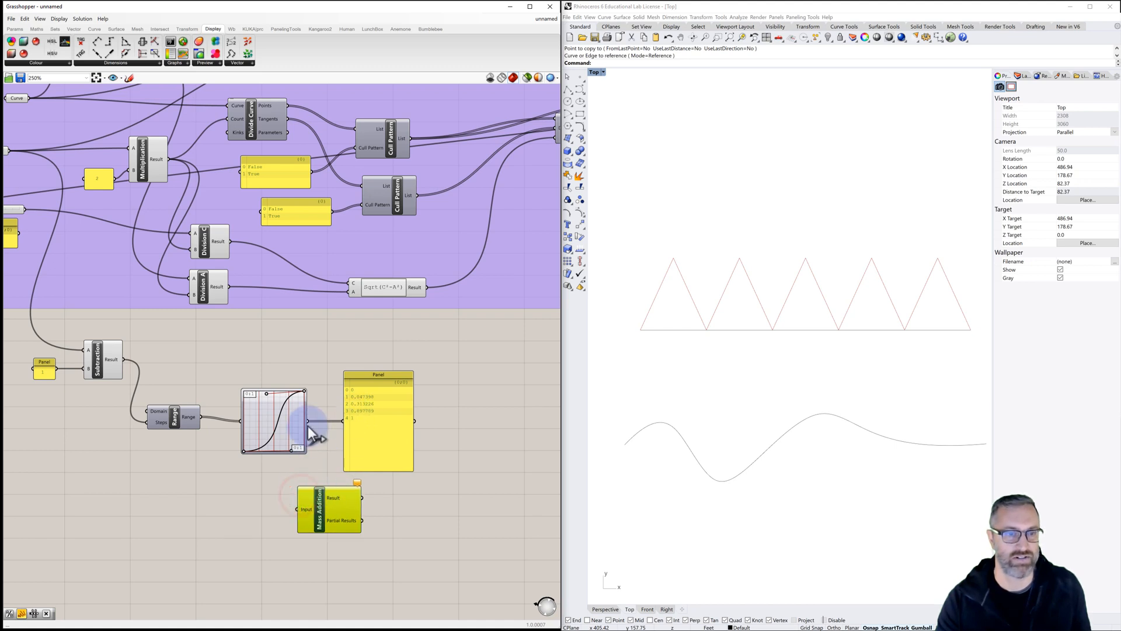
pyautogui.moveTo(308, 420); pyautogui.dragTo(265, 515)
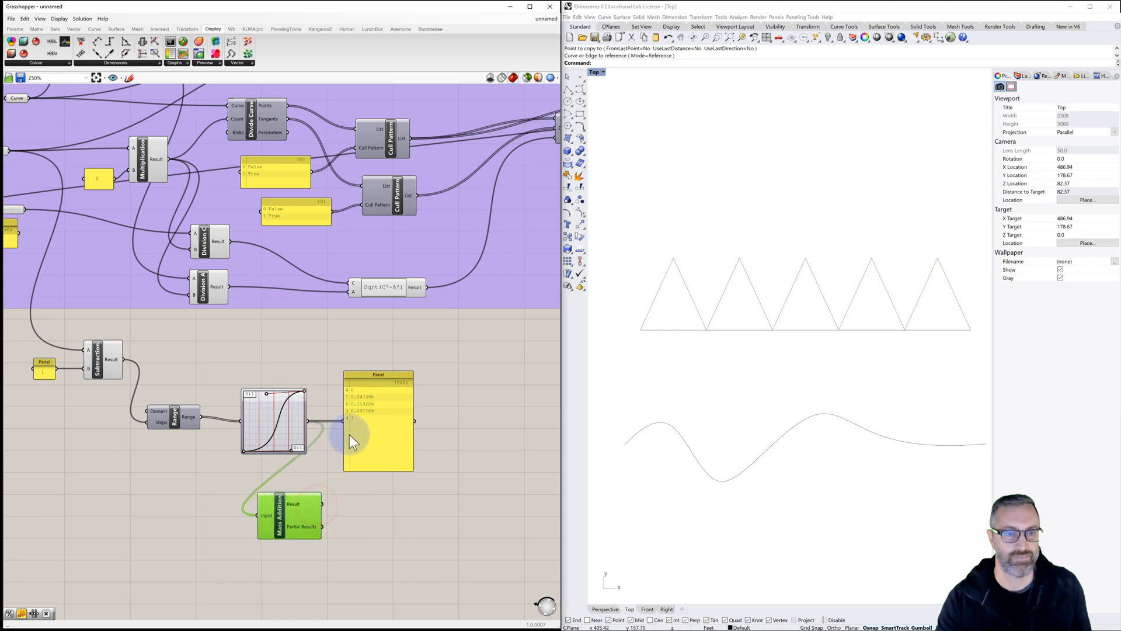
# Step: Duplicate the output Panel beside Mass Addition, connect it to the Result output, shrink it, and align the component with it
pyautogui.click(363, 379)
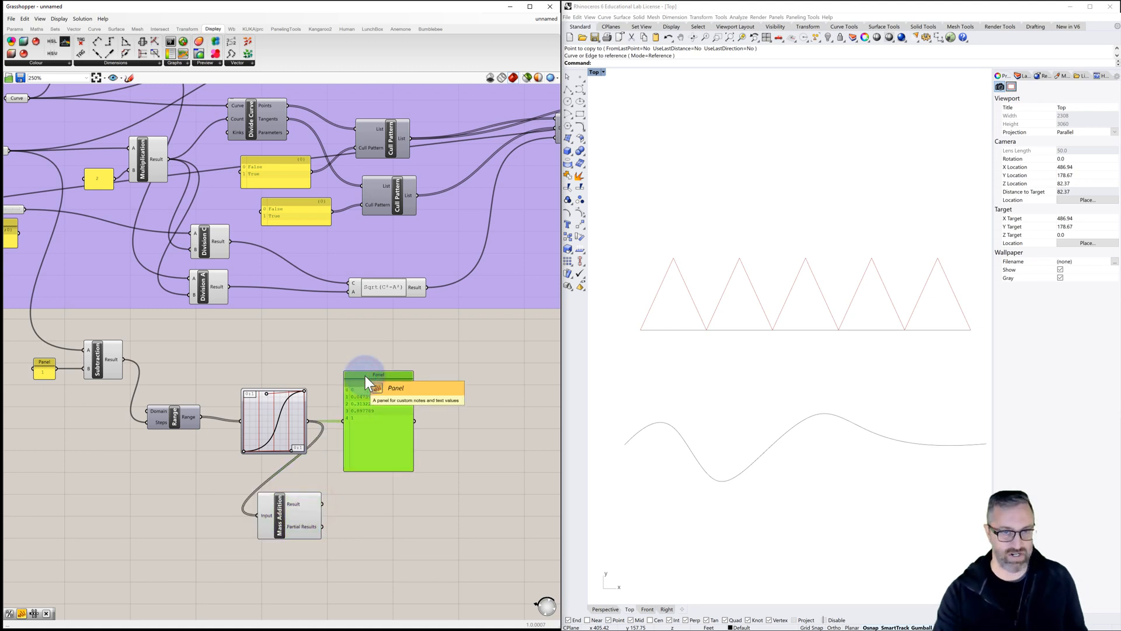
pyautogui.keyDown('alt'); pyautogui.moveTo(366, 377); pyautogui.dragTo(337, 542); pyautogui.keyUp('alt')
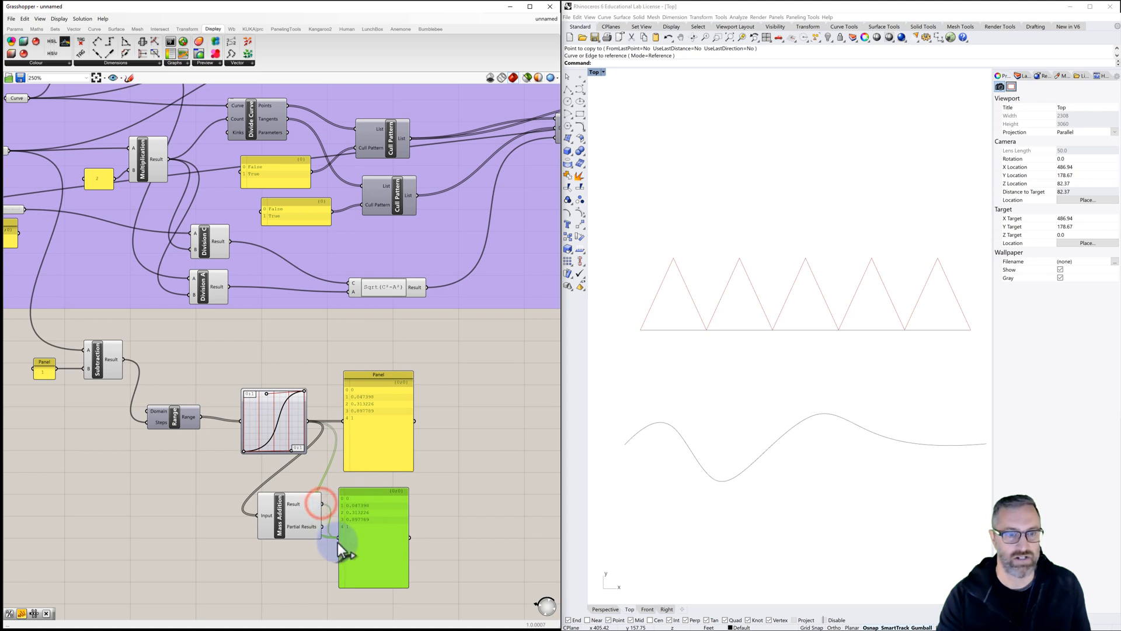
pyautogui.moveTo(373, 587); pyautogui.dragTo(380, 506)
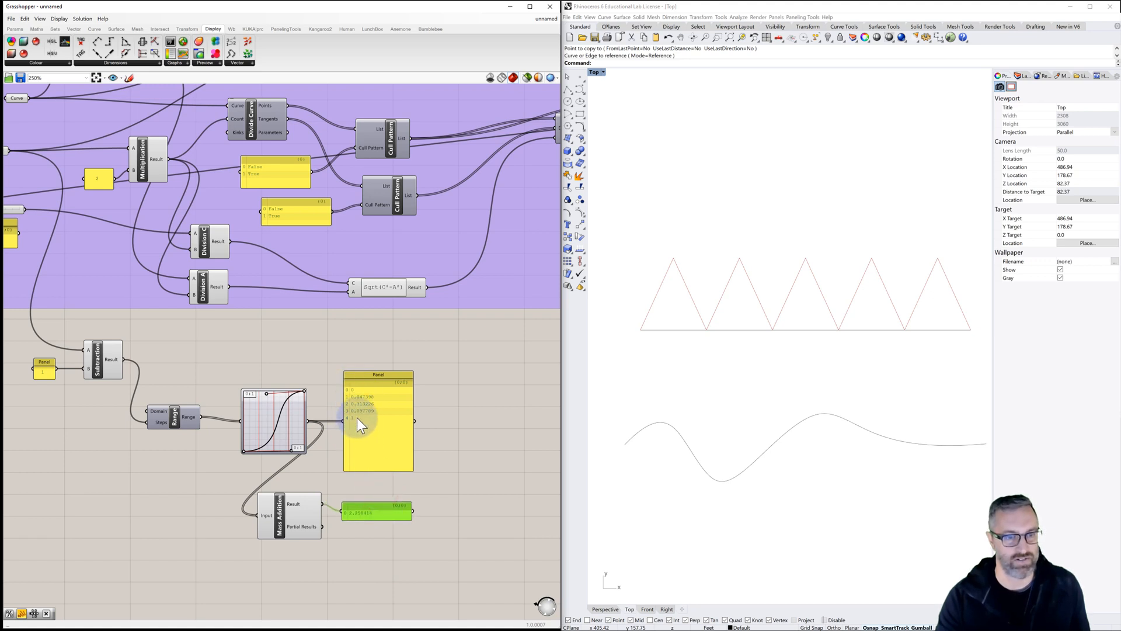
pyautogui.moveTo(282, 513); pyautogui.dragTo(279, 522)
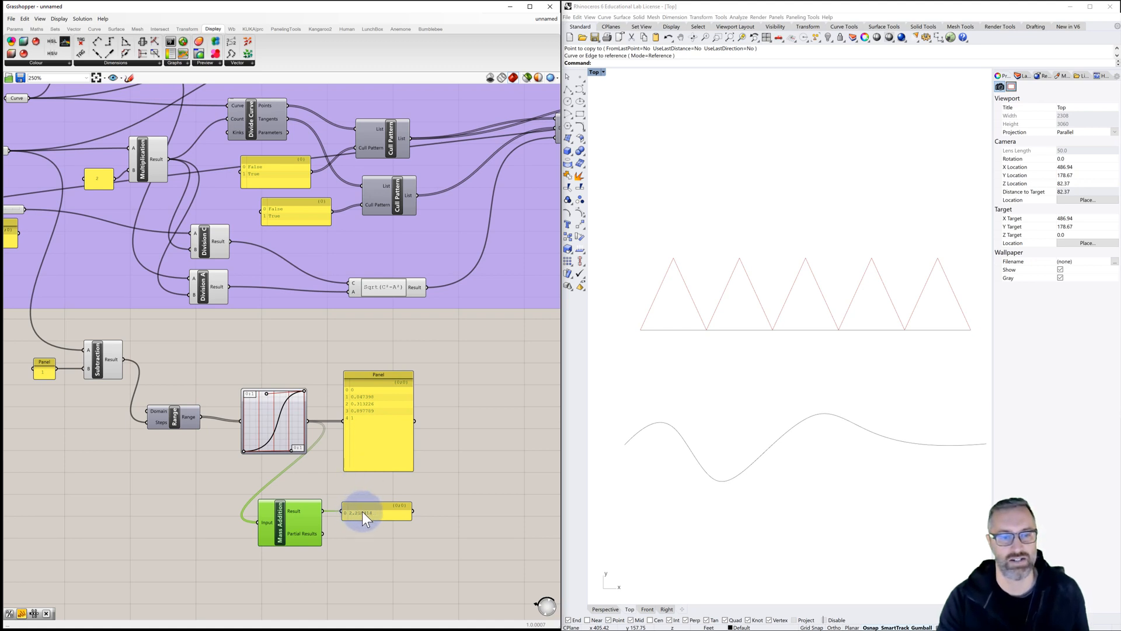
# Step: Add a Division component beside the Mass Addition output Panel and connect the Mass Addition Result to its B input
pyautogui.doubleClick(460, 519)
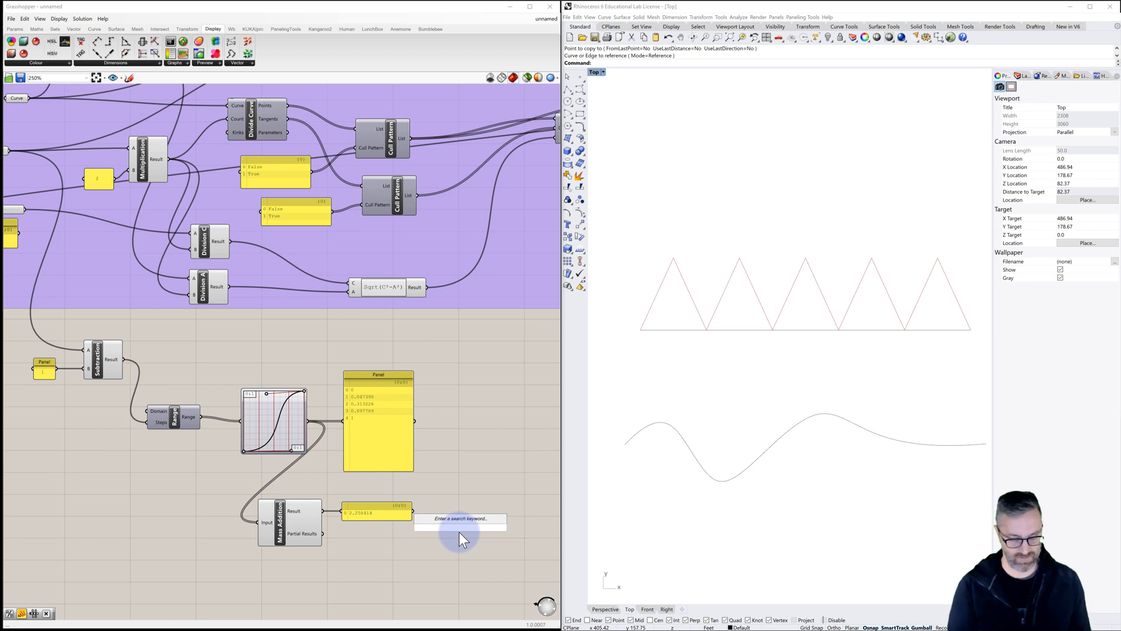
pyautogui.write('div')
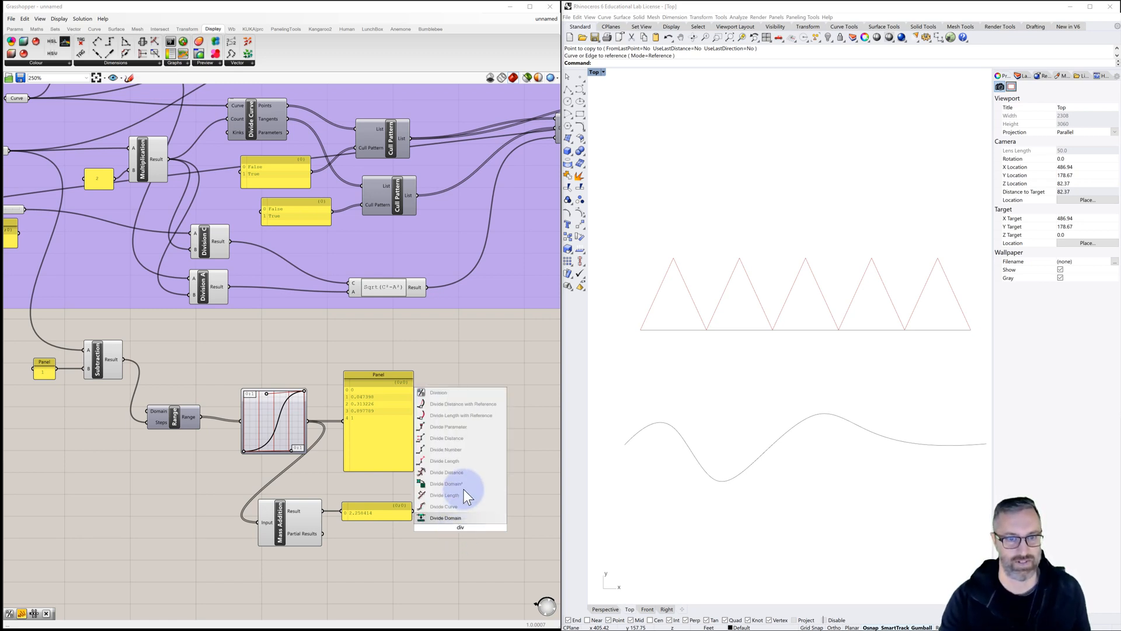
pyautogui.click(446, 393)
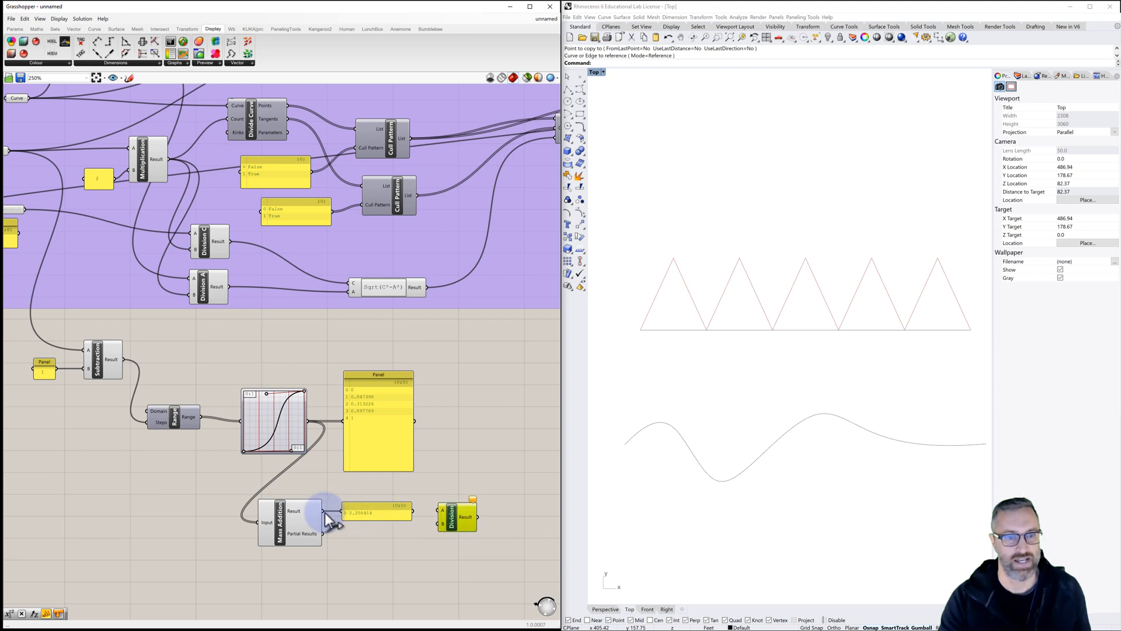
pyautogui.moveTo(321, 511); pyautogui.dragTo(438, 509)
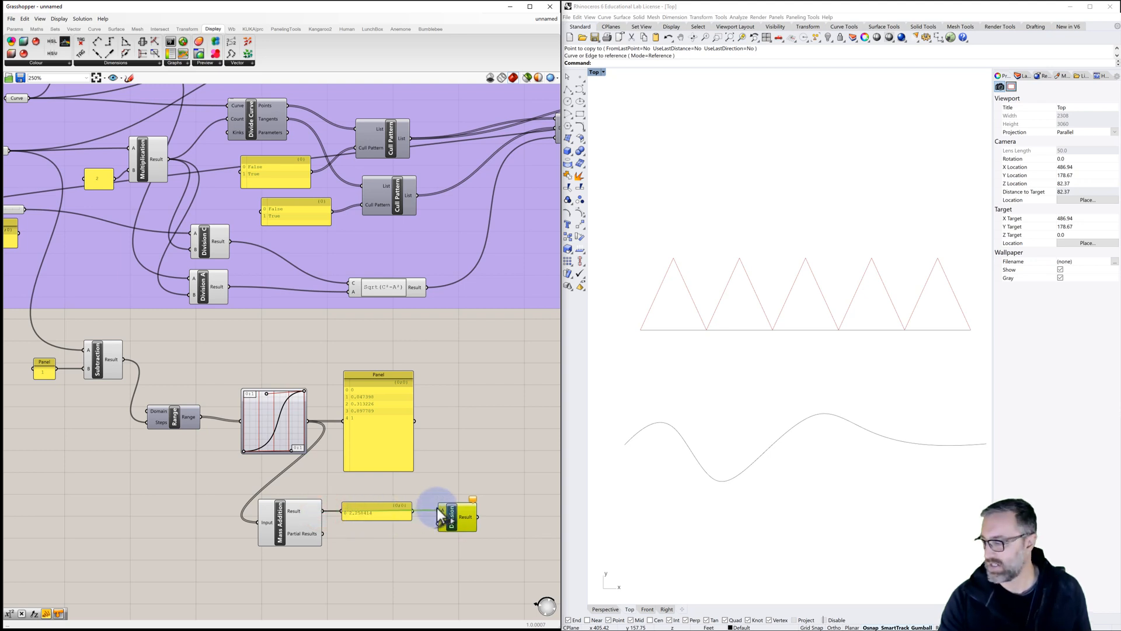
pyautogui.moveTo(438, 508); pyautogui.dragTo(456, 548)
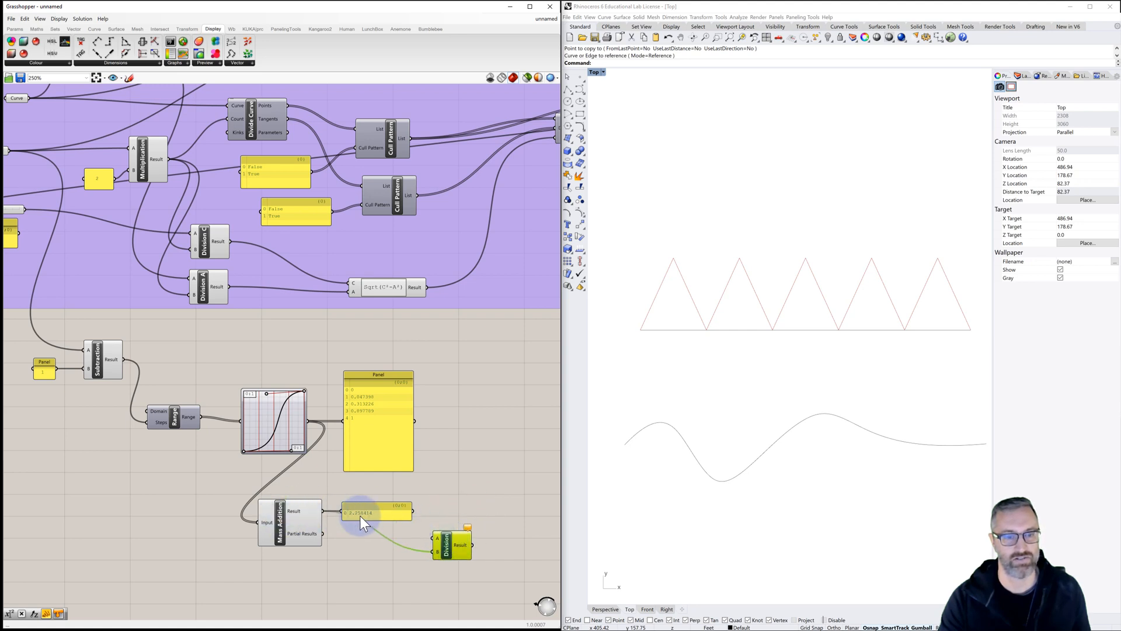
# Step: Add a compact Panel containing 1 to the Division's A input, and shift the Mass Addition output Panel up to make room
pyautogui.doubleClick(405, 539)
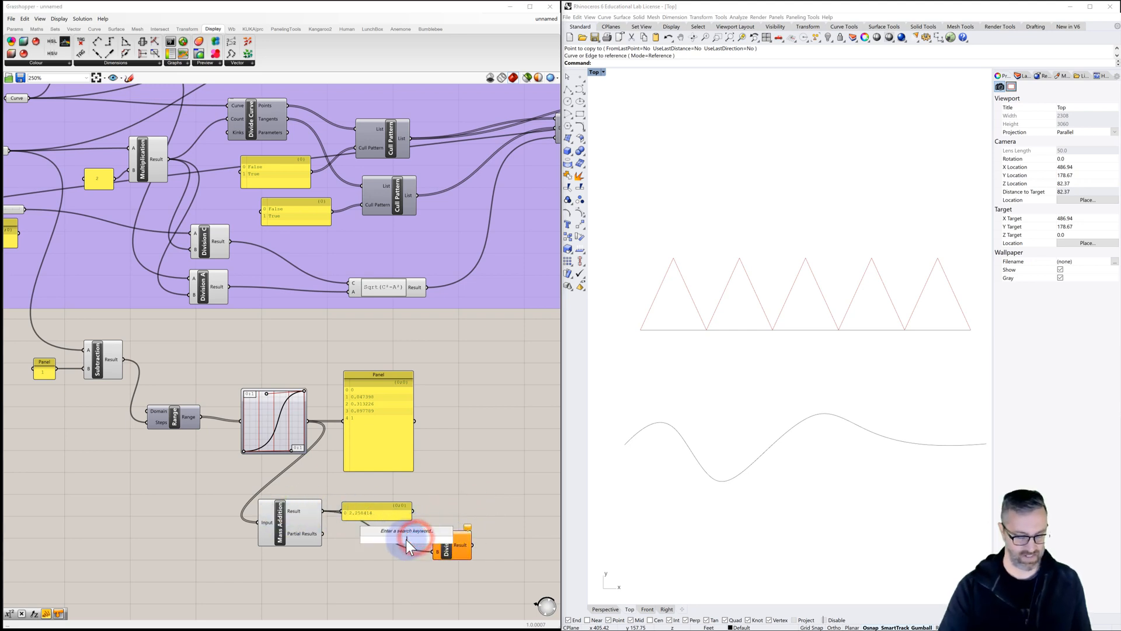
pyautogui.write('panel')
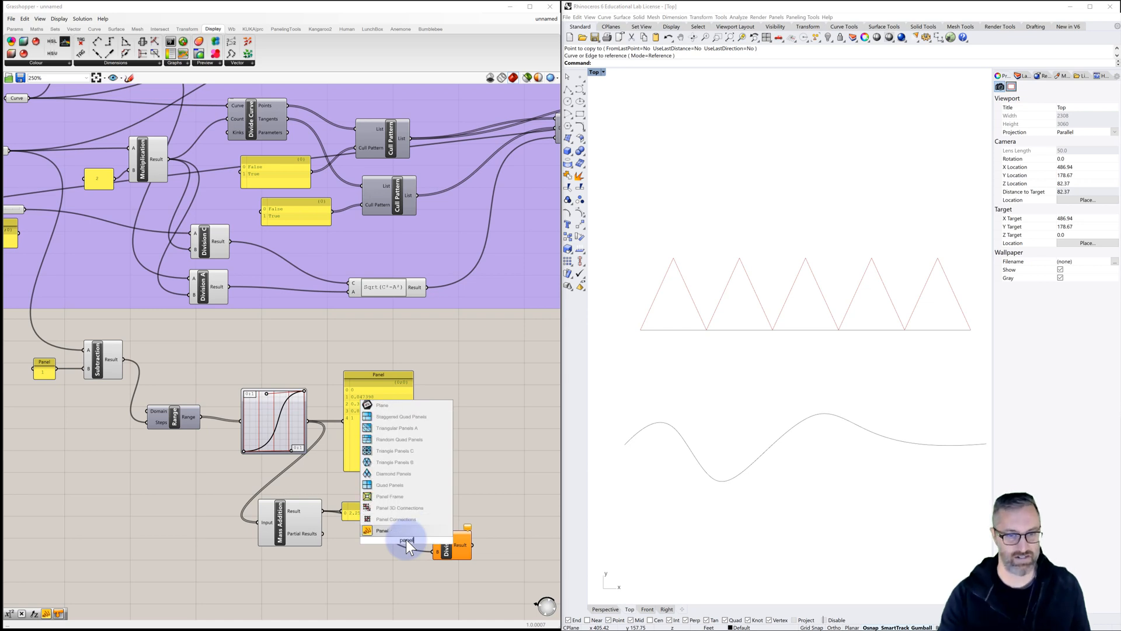
pyautogui.click(392, 530)
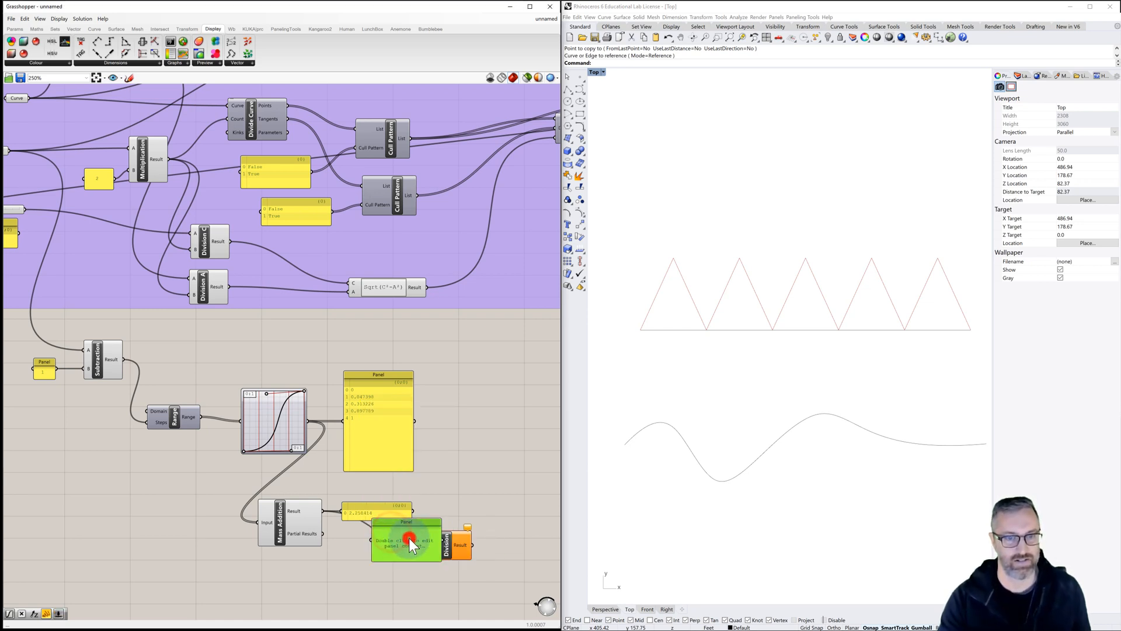
pyautogui.doubleClick(409, 538)
pyautogui.write('1')
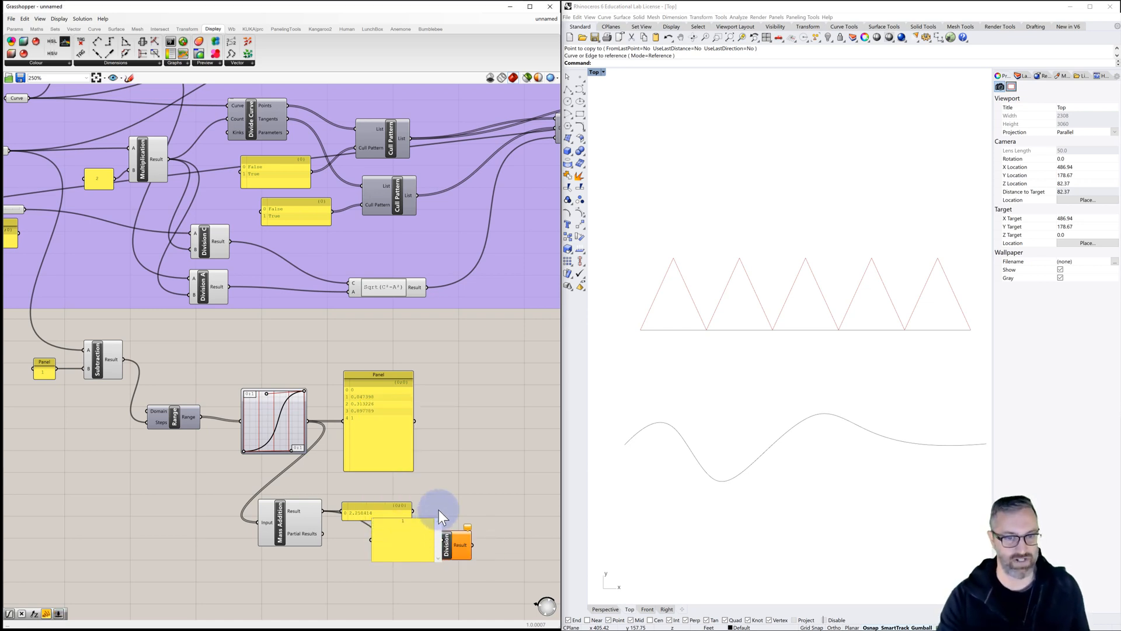
pyautogui.click(437, 503)
pyautogui.moveTo(416, 560); pyautogui.dragTo(376, 493)
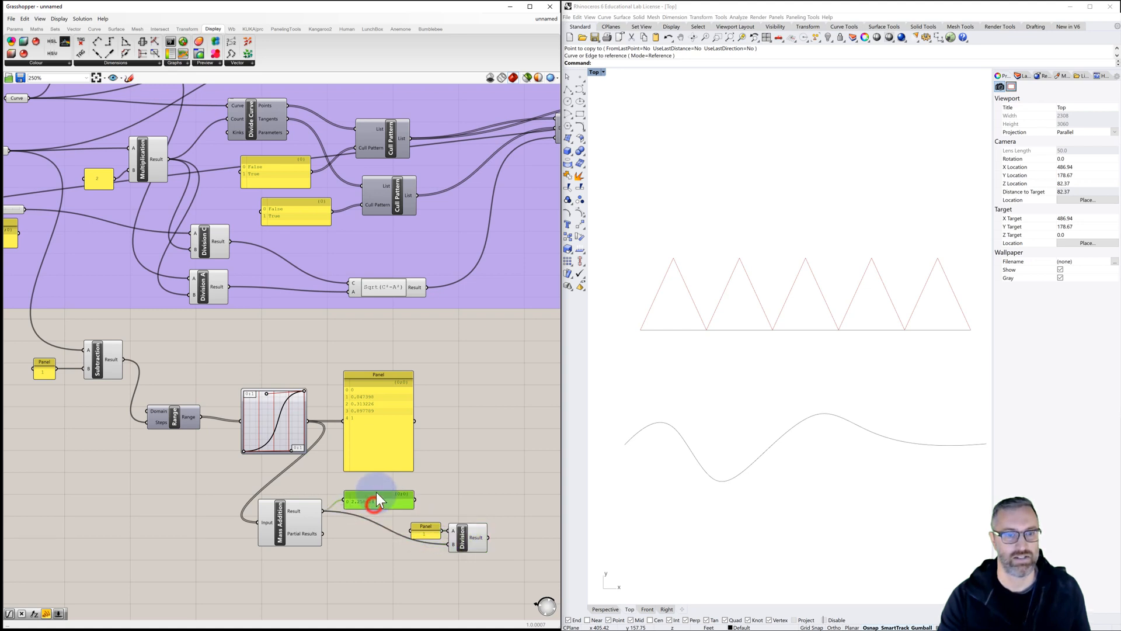
# Step: Duplicate the Mass Addition output Panel beside the Division and connect it to the Division's Result
pyautogui.moveTo(380, 491); pyautogui.dragTo(353, 494, button='right')
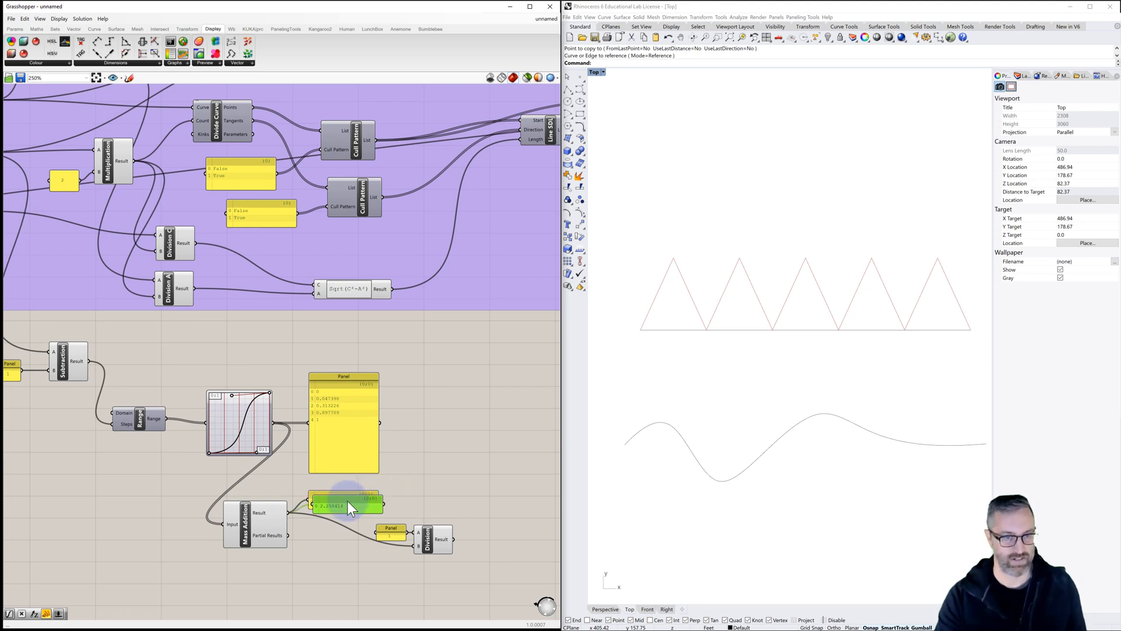
pyautogui.keyDown('alt'); pyautogui.moveTo(348, 502); pyautogui.dragTo(475, 539); pyautogui.keyUp('alt')
pyautogui.moveTo(475, 504); pyautogui.dragTo(446, 498, button='right')
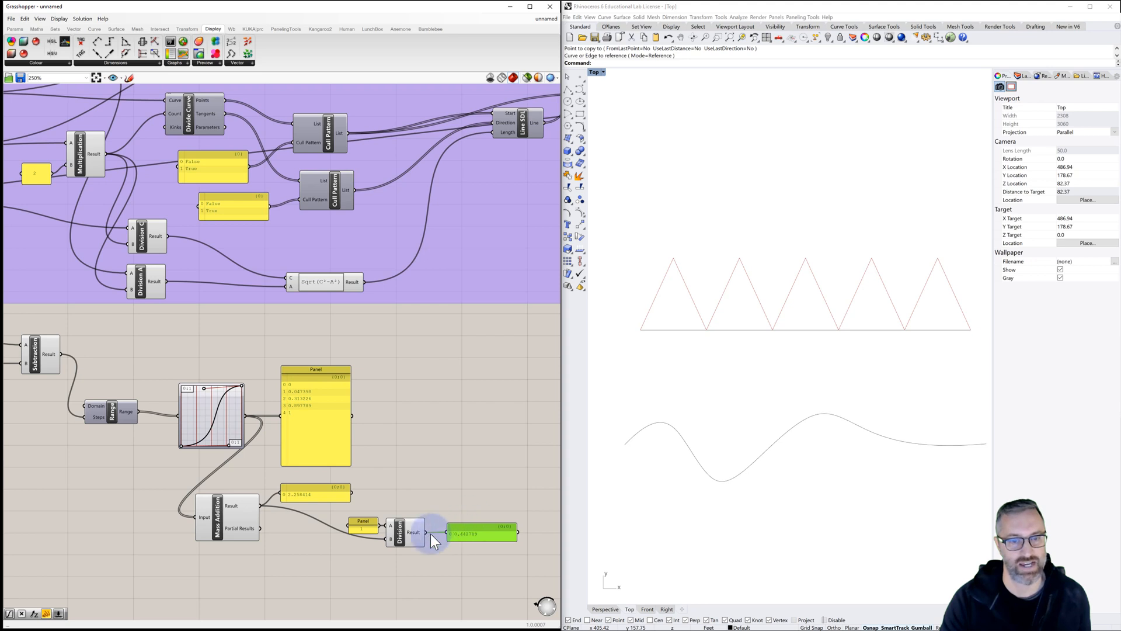
# Step: Add a Multiplication component, feeding the Graph Mapper output into A and the Division Result into B
pyautogui.doubleClick(394, 423)
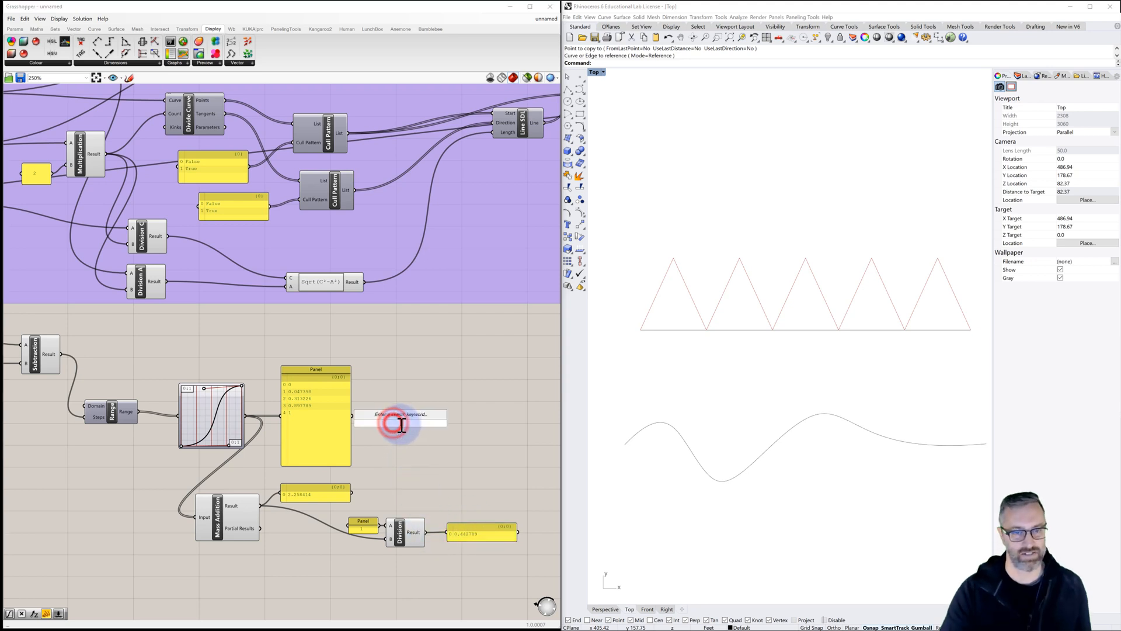
pyautogui.write('m')
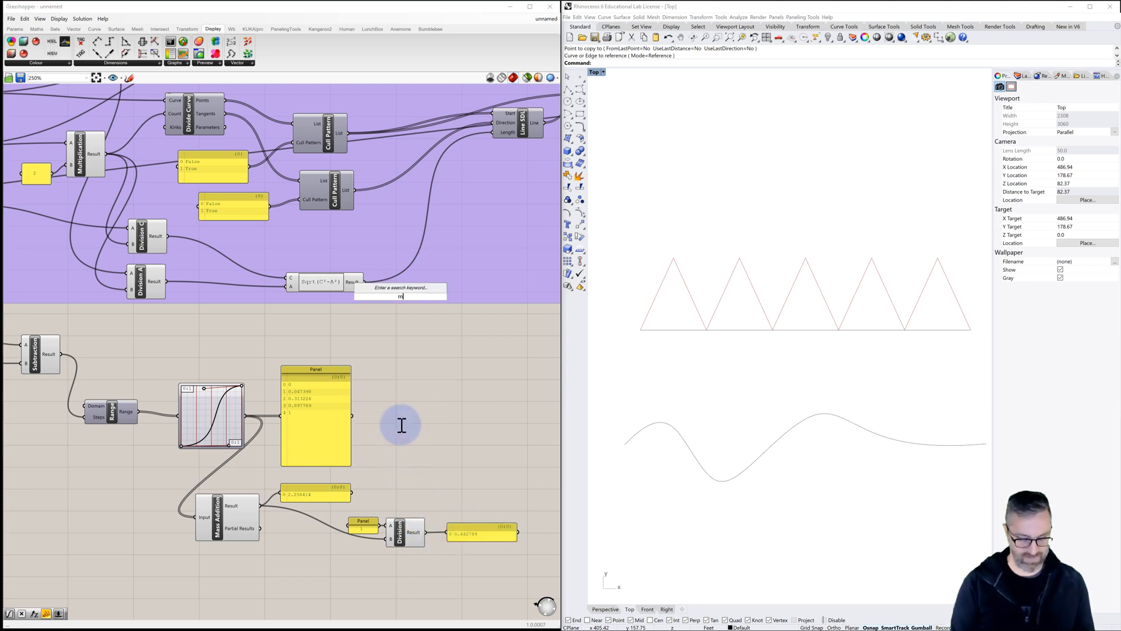
pyautogui.write('ult')
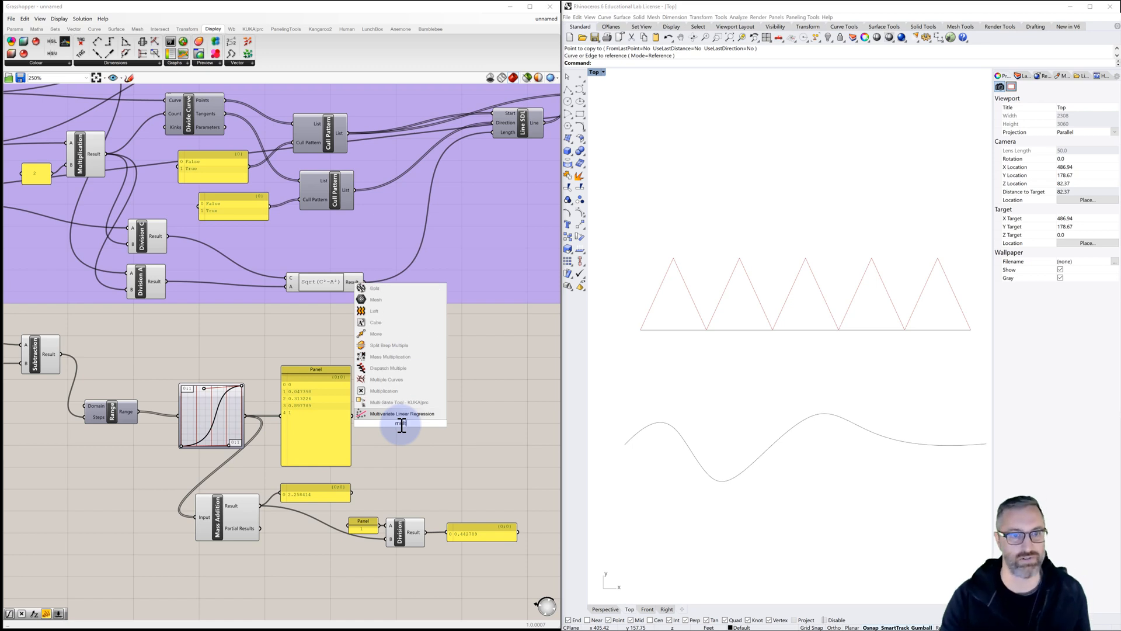
pyautogui.click(388, 391)
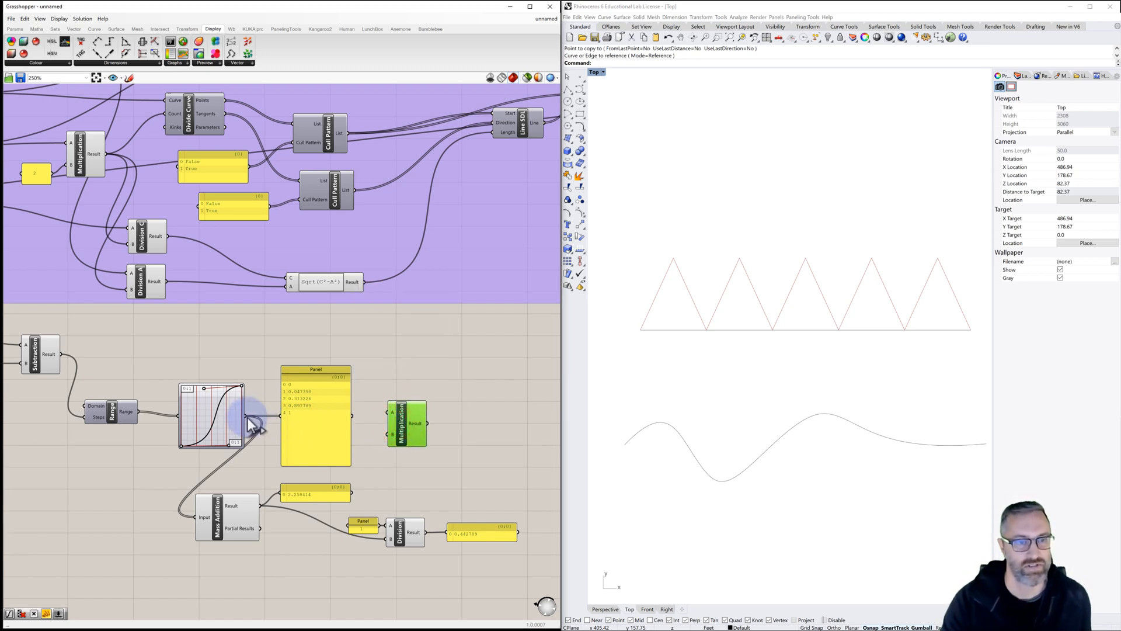
pyautogui.moveTo(245, 415); pyautogui.dragTo(387, 409)
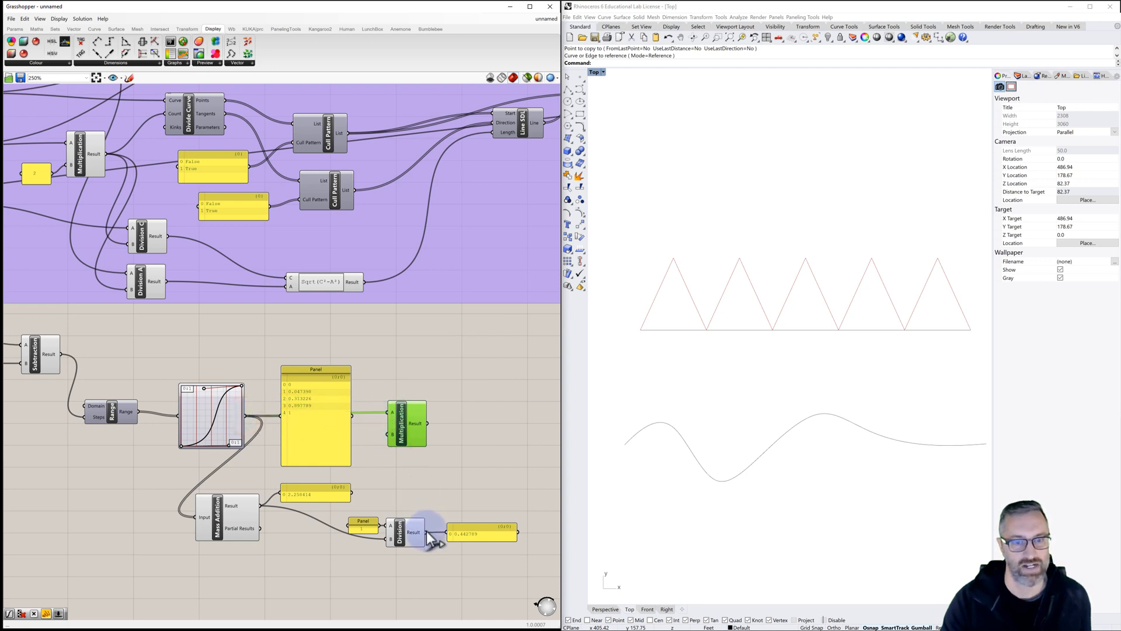
pyautogui.moveTo(427, 531); pyautogui.dragTo(384, 433)
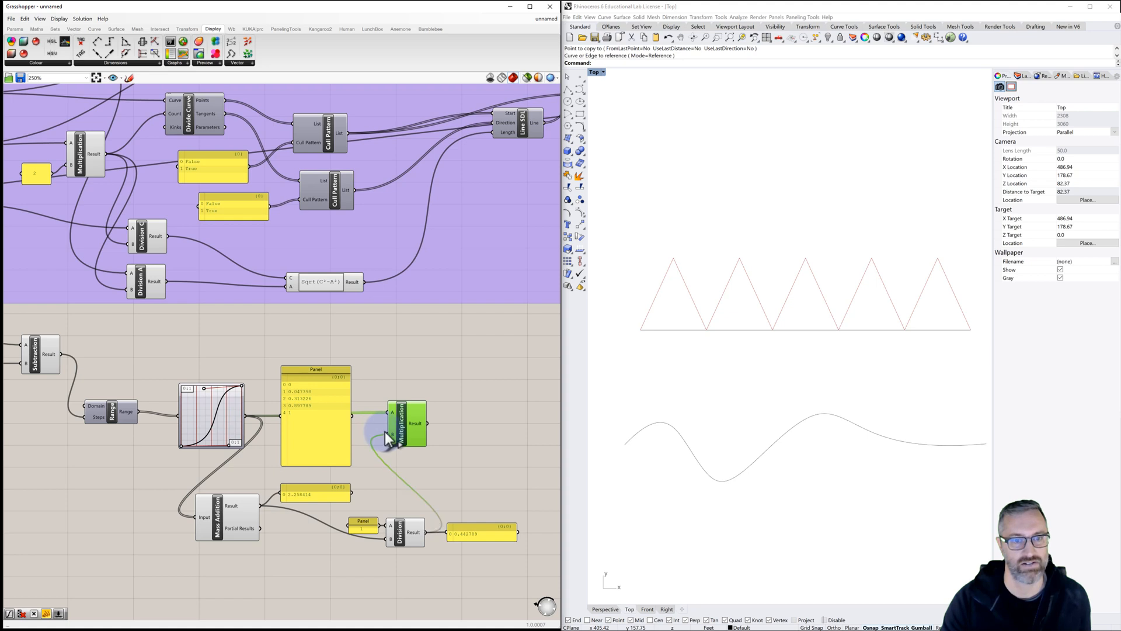
# Step: Duplicate the Graph Mapper's output Panel beyond the Multiplication and connect it to the Multiplication Result
pyautogui.click(317, 369)
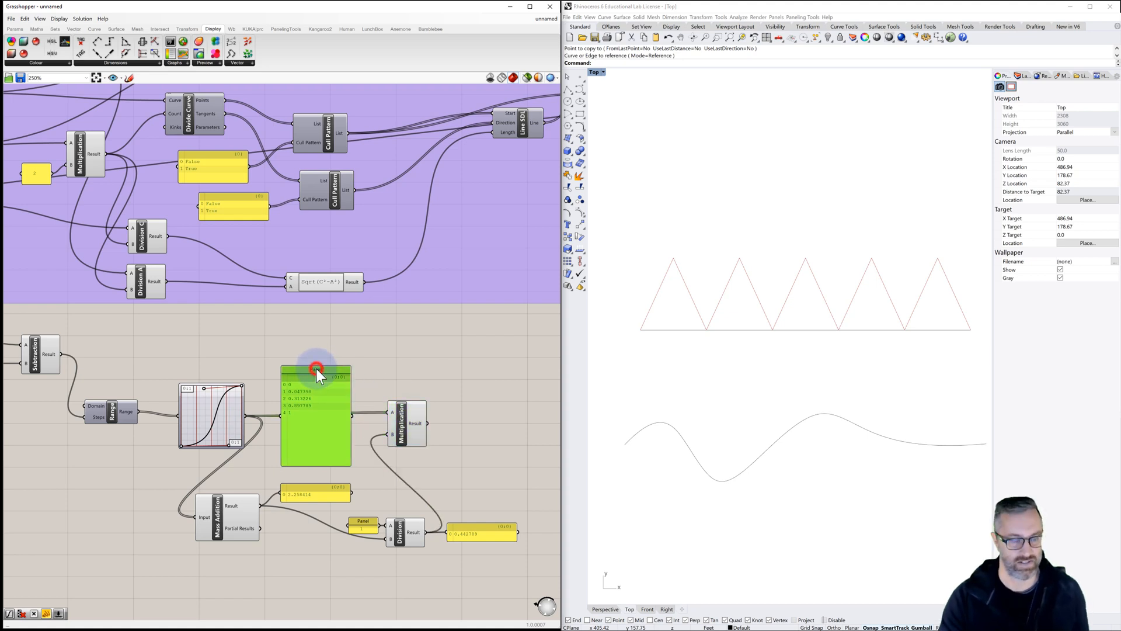
pyautogui.moveTo(317, 368); pyautogui.dragTo(477, 368)
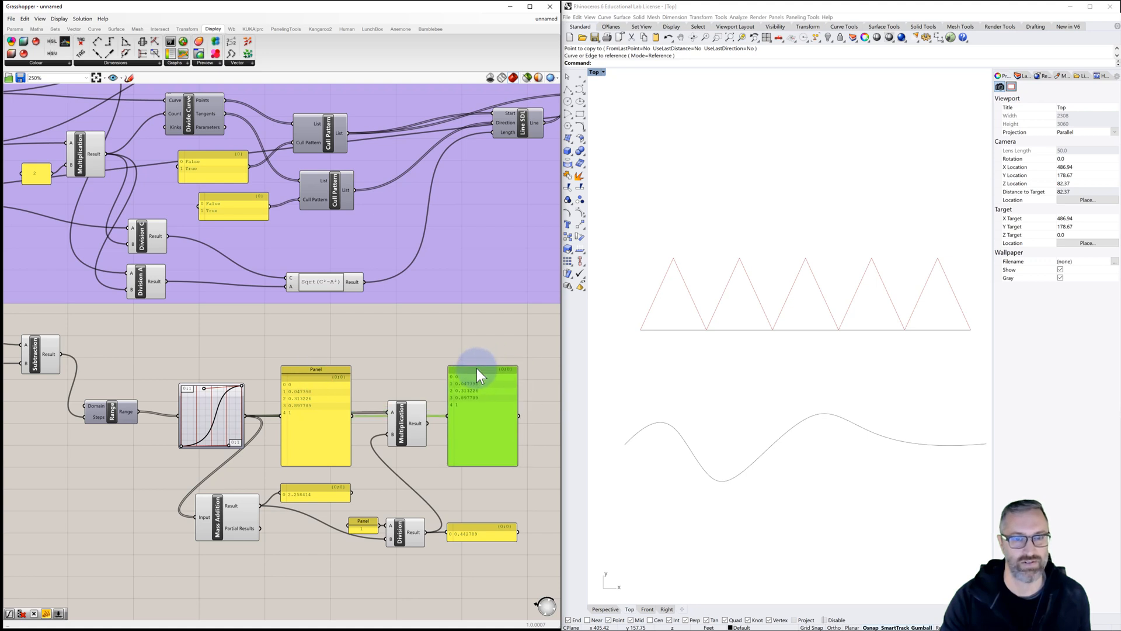
pyautogui.moveTo(445, 417); pyautogui.dragTo(448, 415)
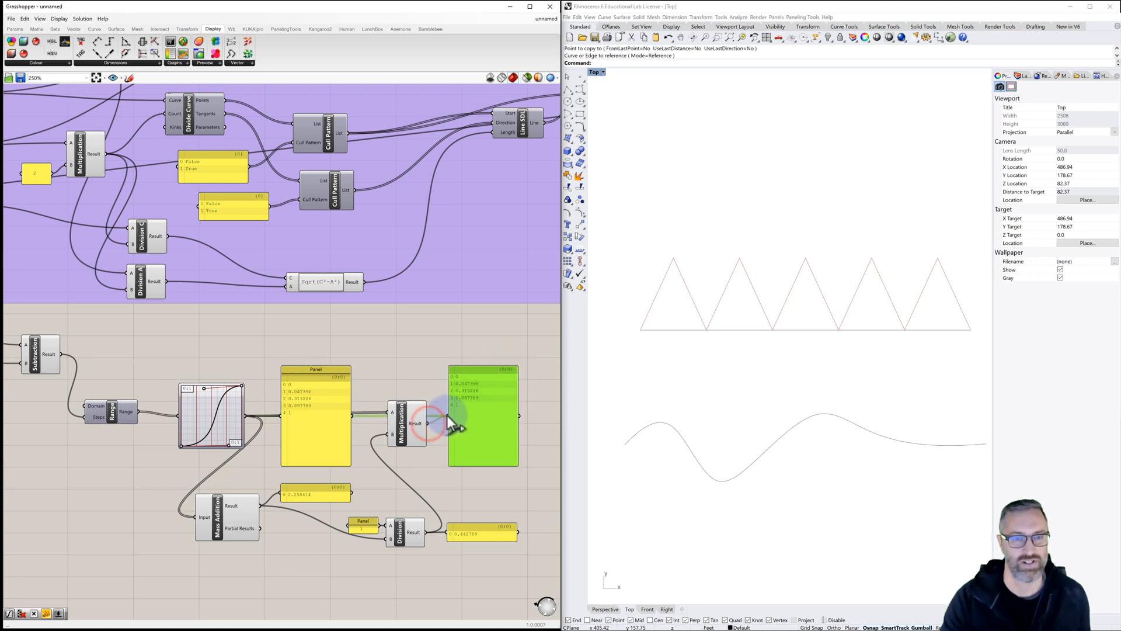
pyautogui.moveTo(438, 439); pyautogui.dragTo(375, 427, button='right')
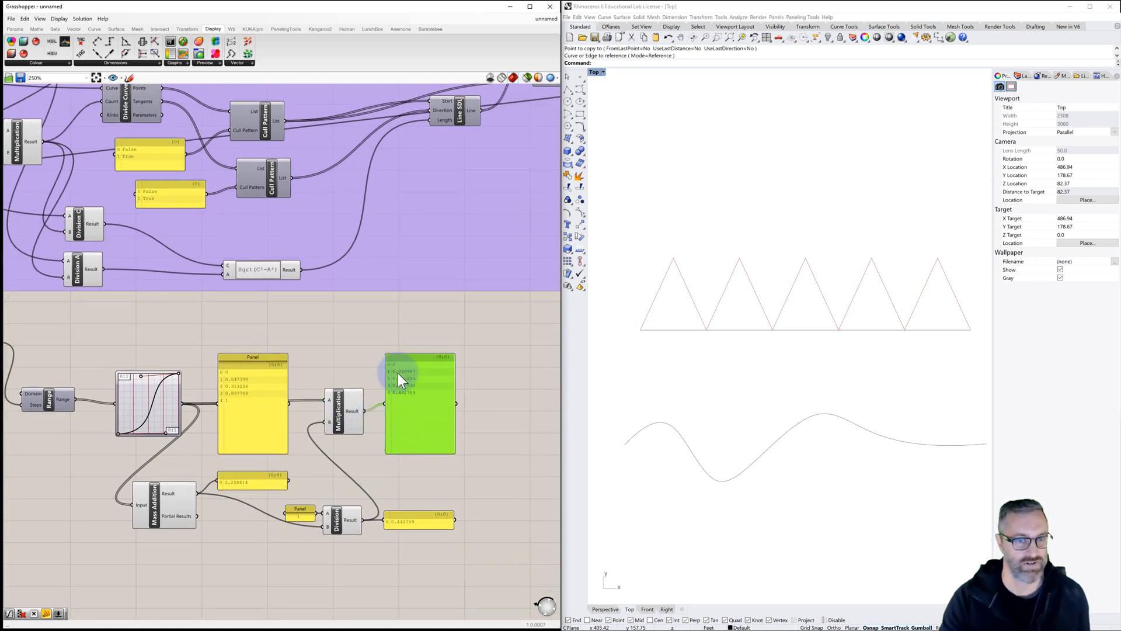
pyautogui.moveTo(486, 412); pyautogui.dragTo(456, 402, button='right')
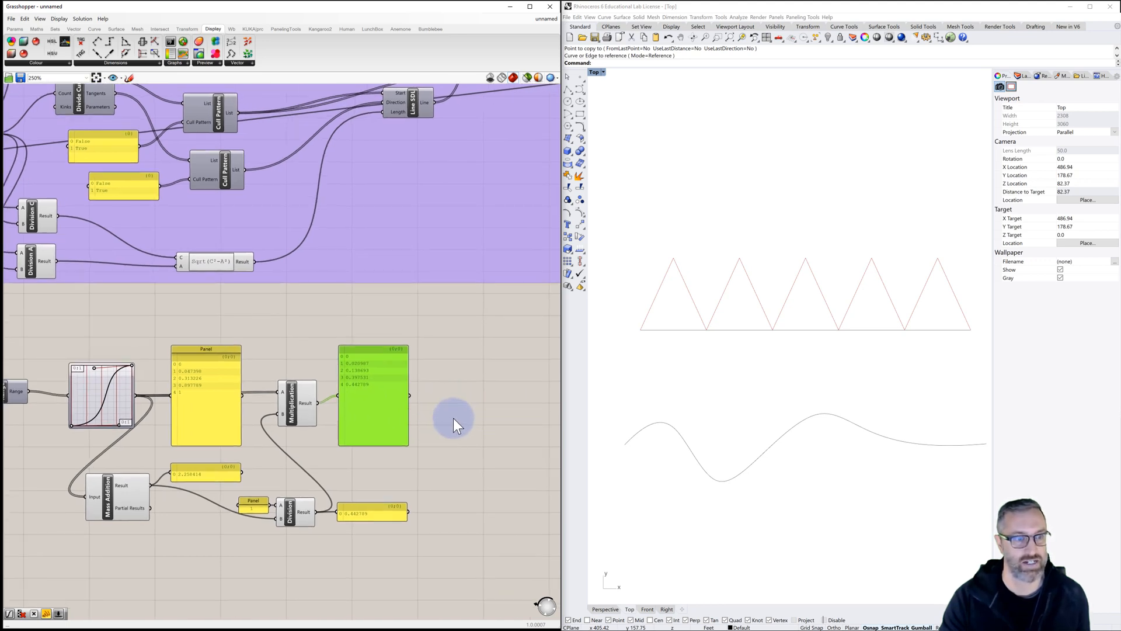
# Step: Copy Mass Addition with its output Panel beyond the scaled-values Panel, and feed the Multiplication Result into the copy's Input
pyautogui.click(194, 472)
pyautogui.keyDown('shift'); pyautogui.click(110, 492); pyautogui.keyUp('shift')
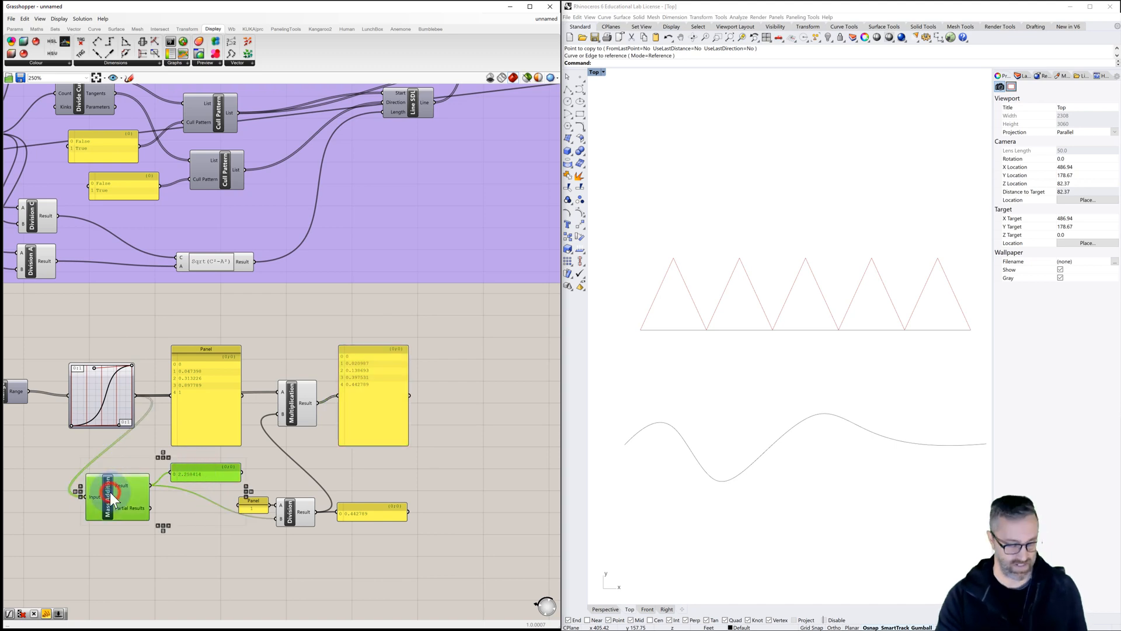
pyautogui.hotkey('ctrl', 'c')
pyautogui.hotkey('ctrl', 'v')
pyautogui.moveTo(110, 500); pyautogui.dragTo(474, 408)
pyautogui.moveTo(430, 397); pyautogui.dragTo(371, 407, button='right')
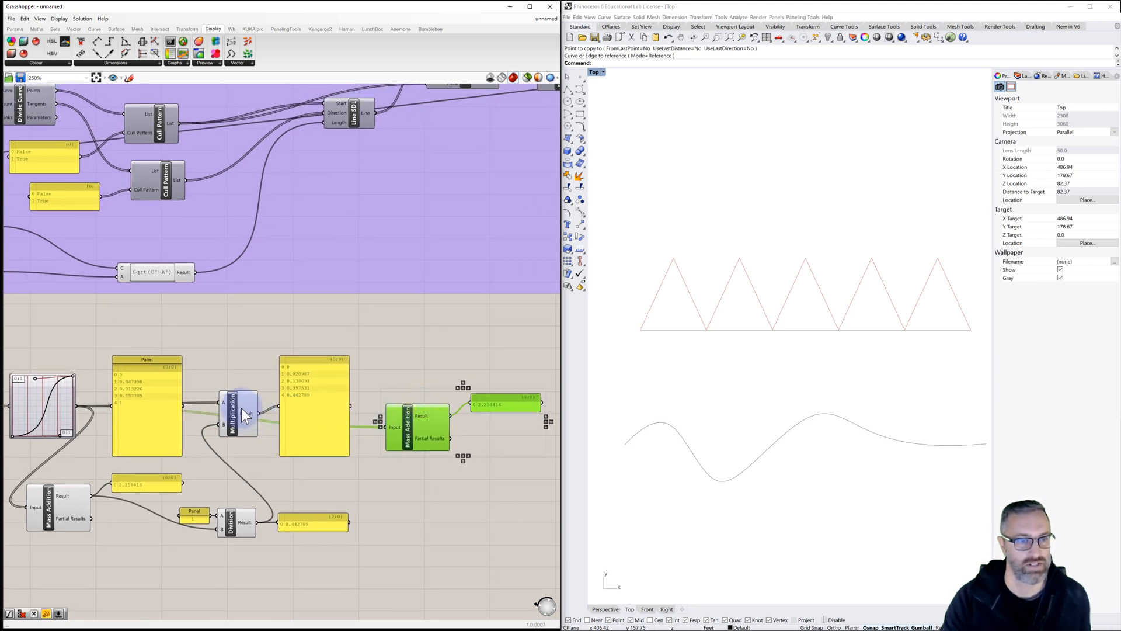
pyautogui.moveTo(258, 412); pyautogui.dragTo(386, 426)
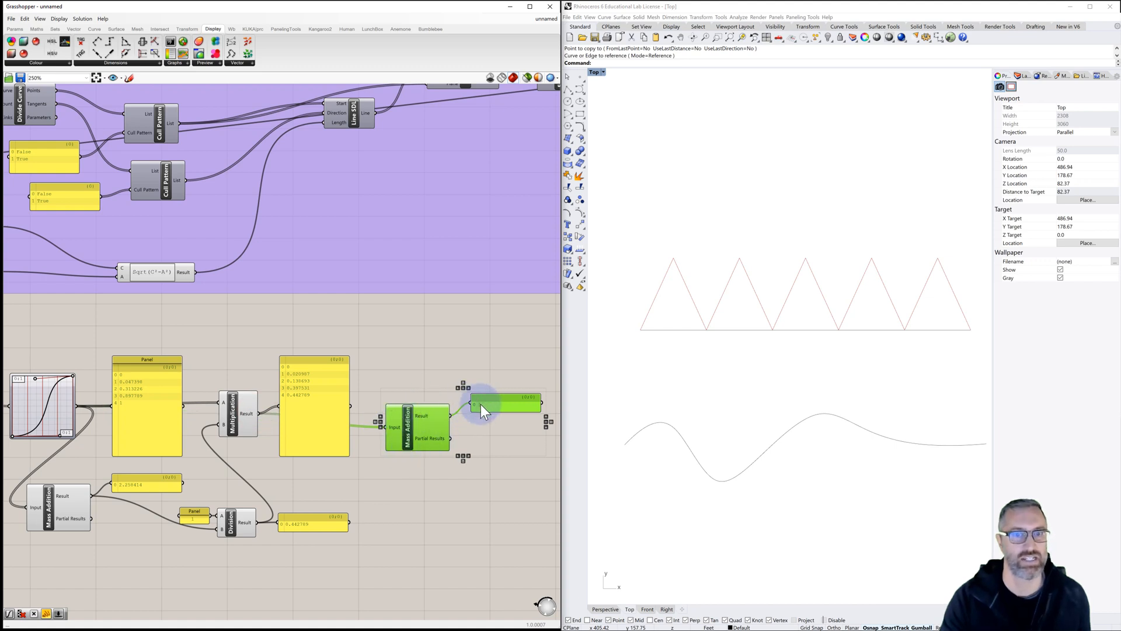
# Step: Align the copied Mass Addition and its output Panel next to the scaled-values Panel
pyautogui.moveTo(485, 400)
pyautogui.mouseDown()
pyautogui.moveTo(479, 390)
pyautogui.moveTo(489, 404)
pyautogui.mouseUp()
pyautogui.click(490, 370)
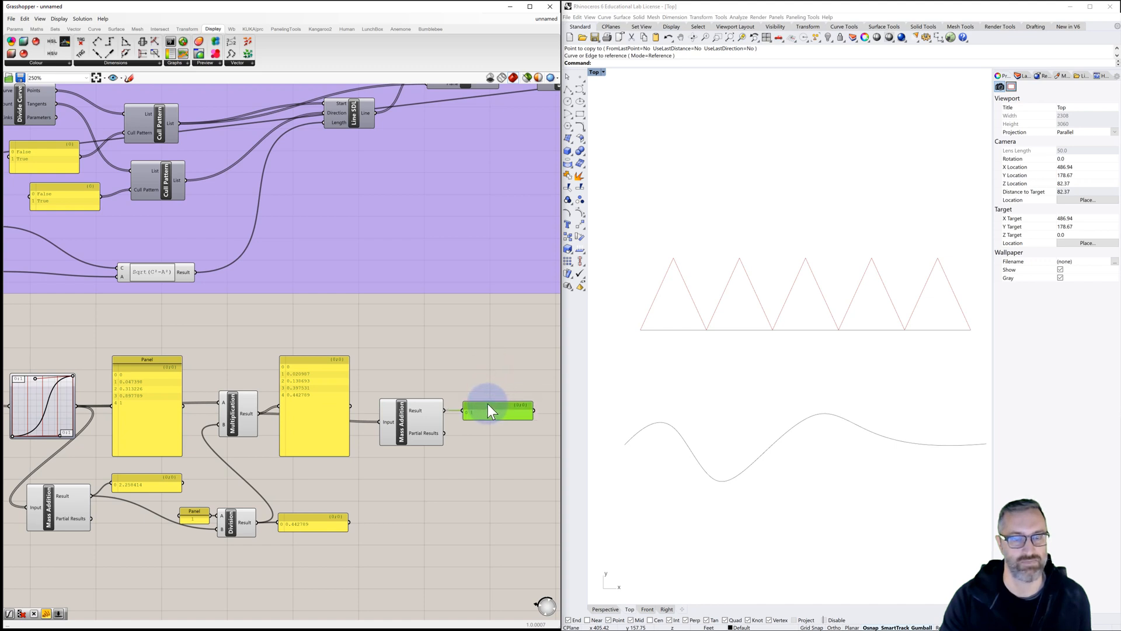
pyautogui.click(483, 388)
pyautogui.click(418, 429)
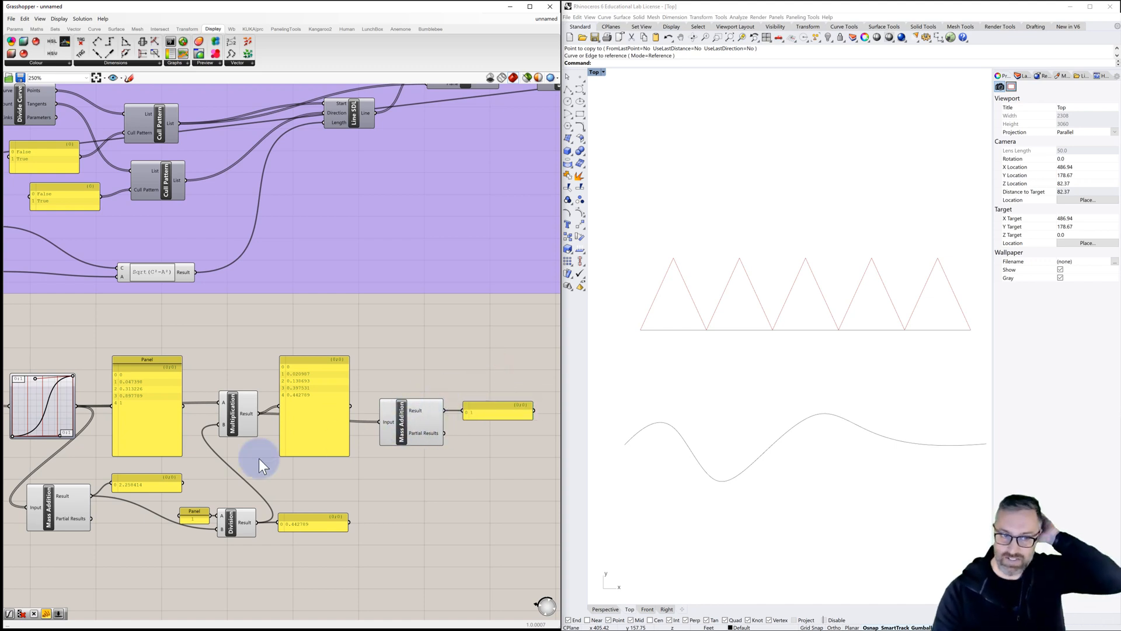
# Step: Examine the new normalising chain from Subtraction to the second Mass Addition alongside the Division components in the purple group
pyautogui.moveTo(267, 419); pyautogui.dragTo(338, 414, button='right')
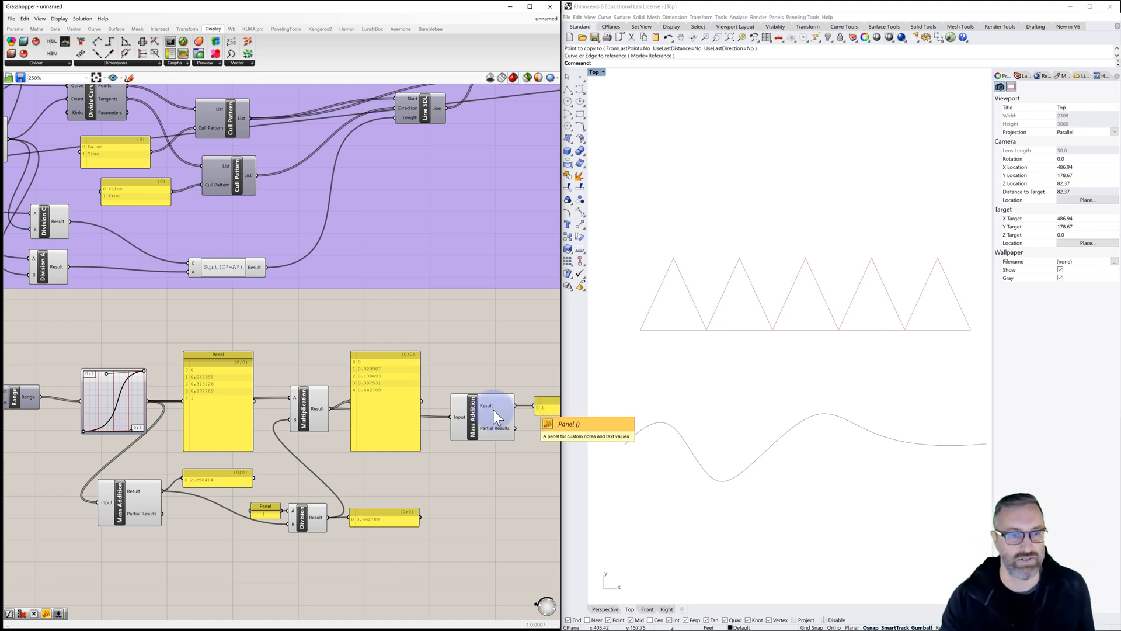
pyautogui.click(303, 412)
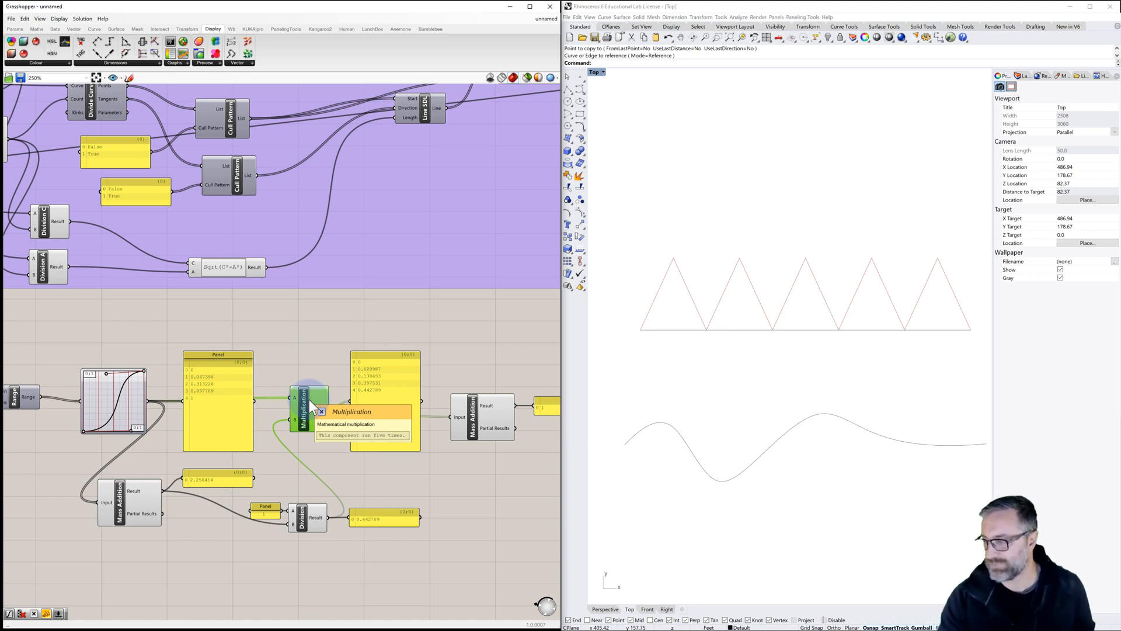
pyautogui.scroll(-3, 313, 396)
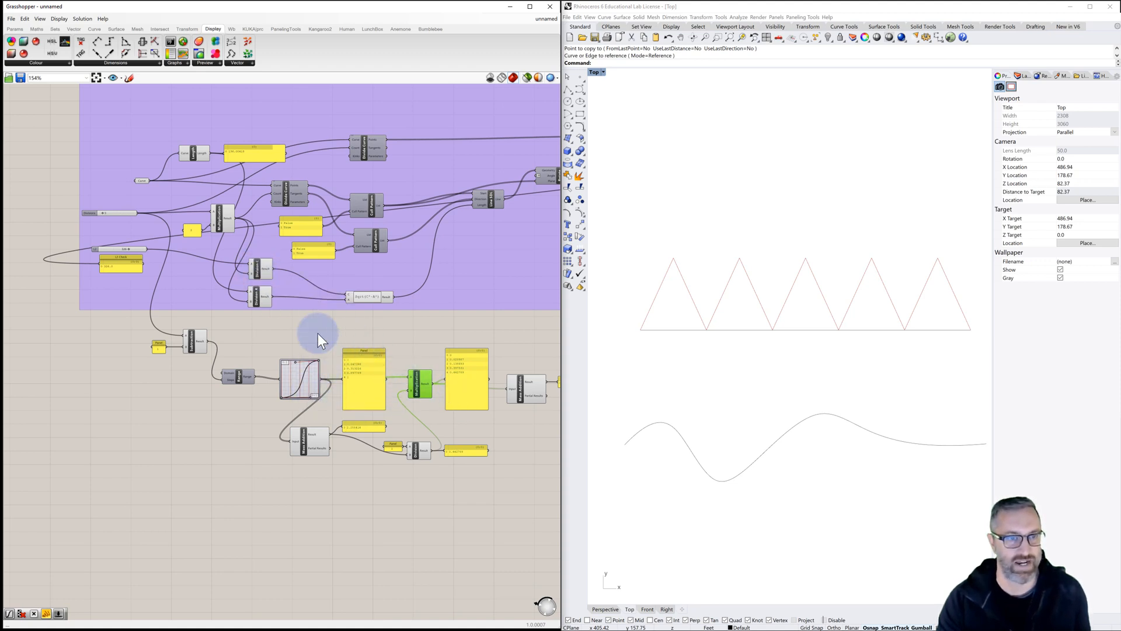
pyautogui.click(256, 266)
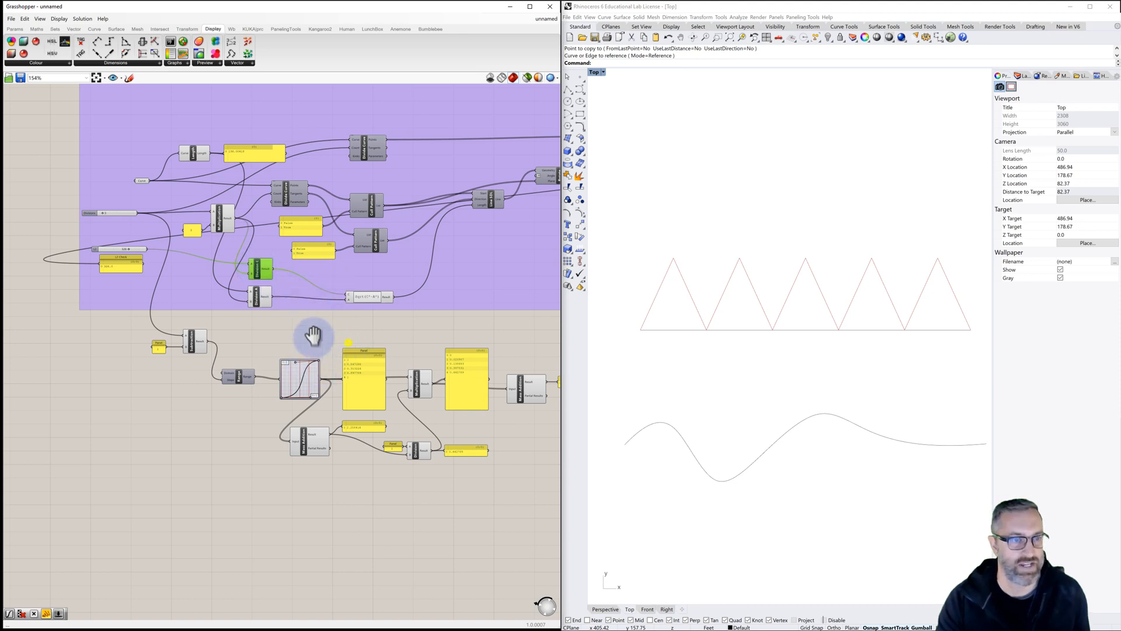
pyautogui.scroll(-2, 292, 330)
pyautogui.moveTo(516, 437); pyautogui.dragTo(141, 379)
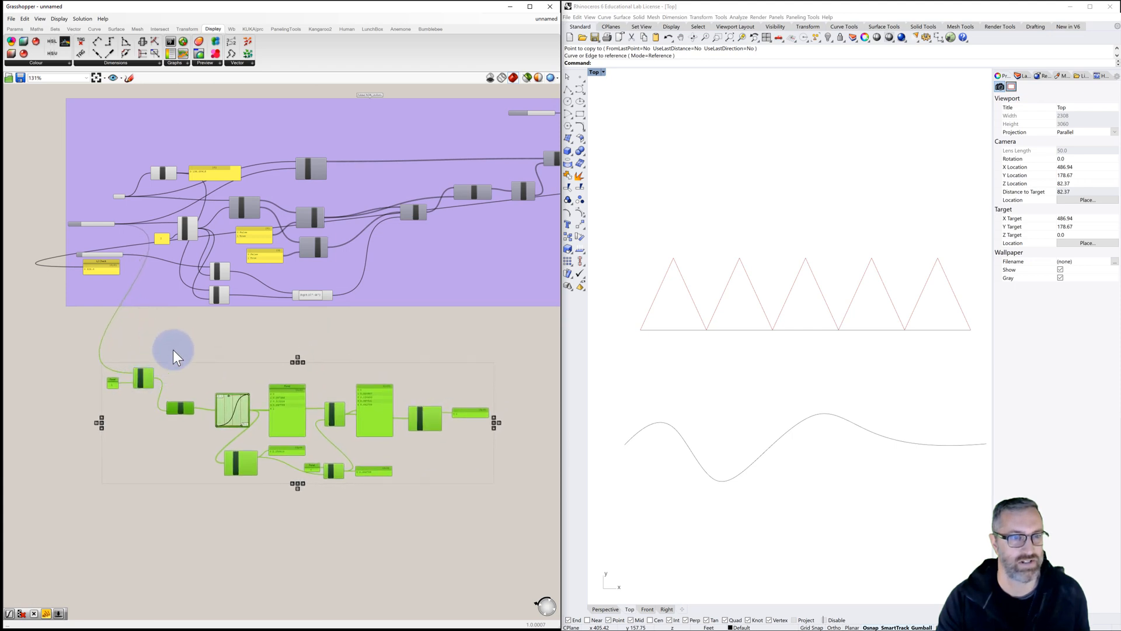
pyautogui.click(186, 334)
pyautogui.scroll(2, 198, 336)
pyautogui.moveTo(294, 363); pyautogui.dragTo(213, 356, button='right')
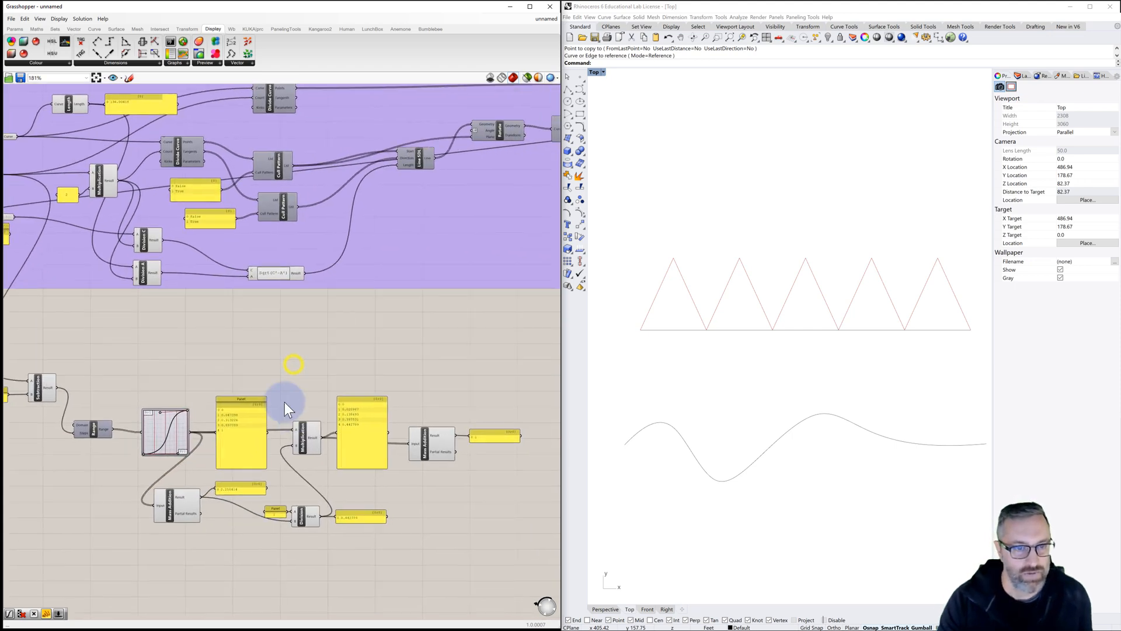
pyautogui.moveTo(465, 433); pyautogui.dragTo(422, 440)
pyautogui.click(432, 397)
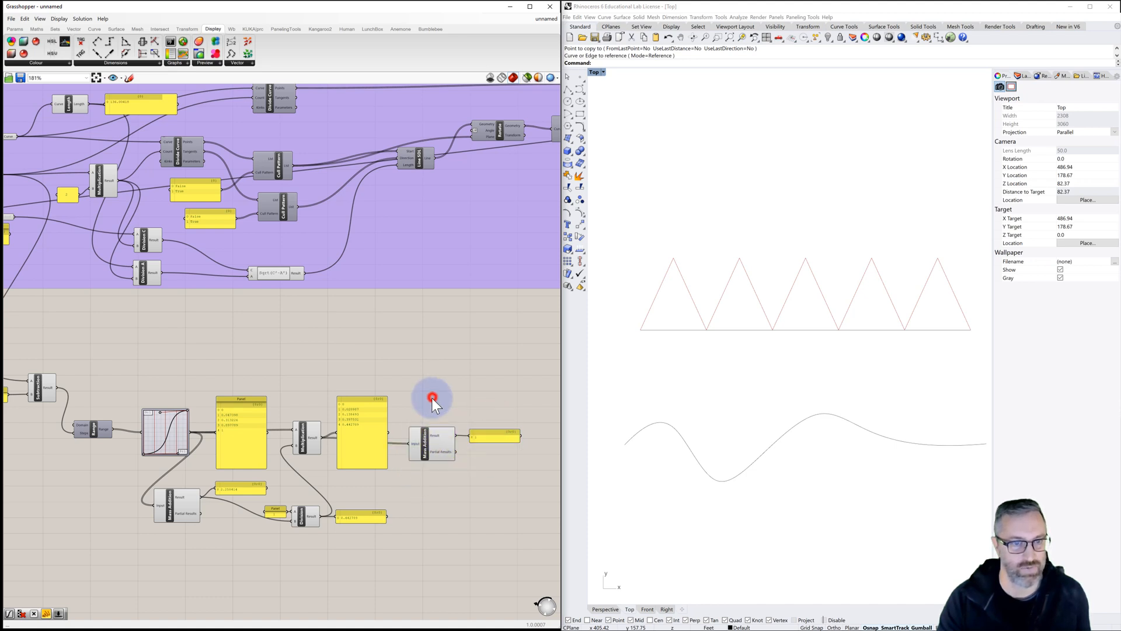
# Step: Place a new Multiplication component in the empty space between the purple group and the Graph Mapper chain
pyautogui.click(303, 435)
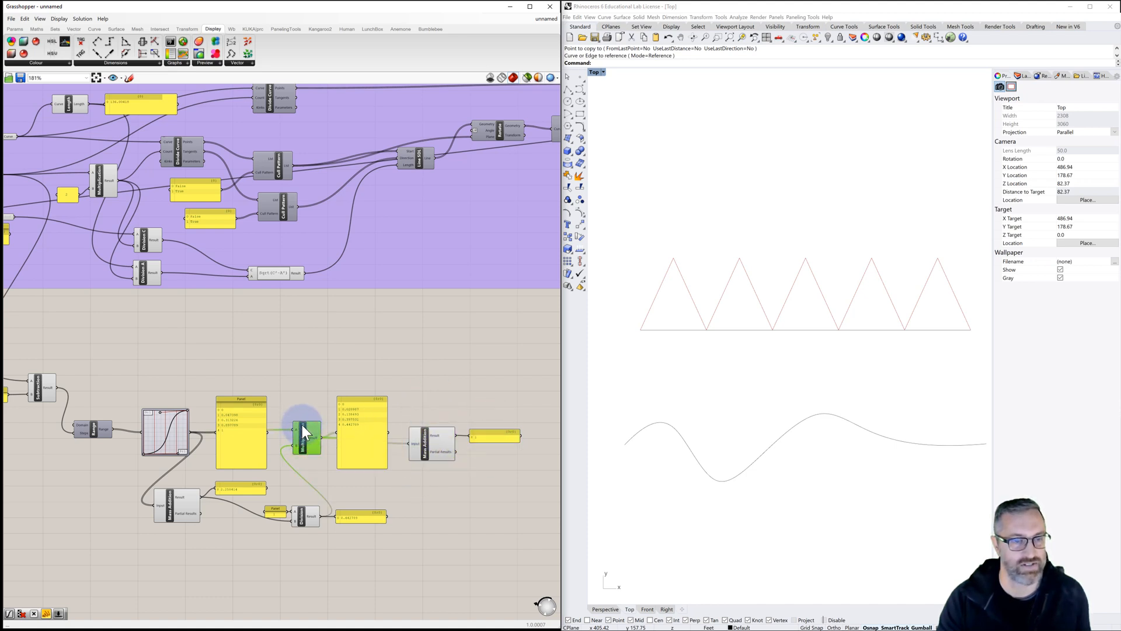
pyautogui.moveTo(302, 405); pyautogui.dragTo(316, 407, button='right')
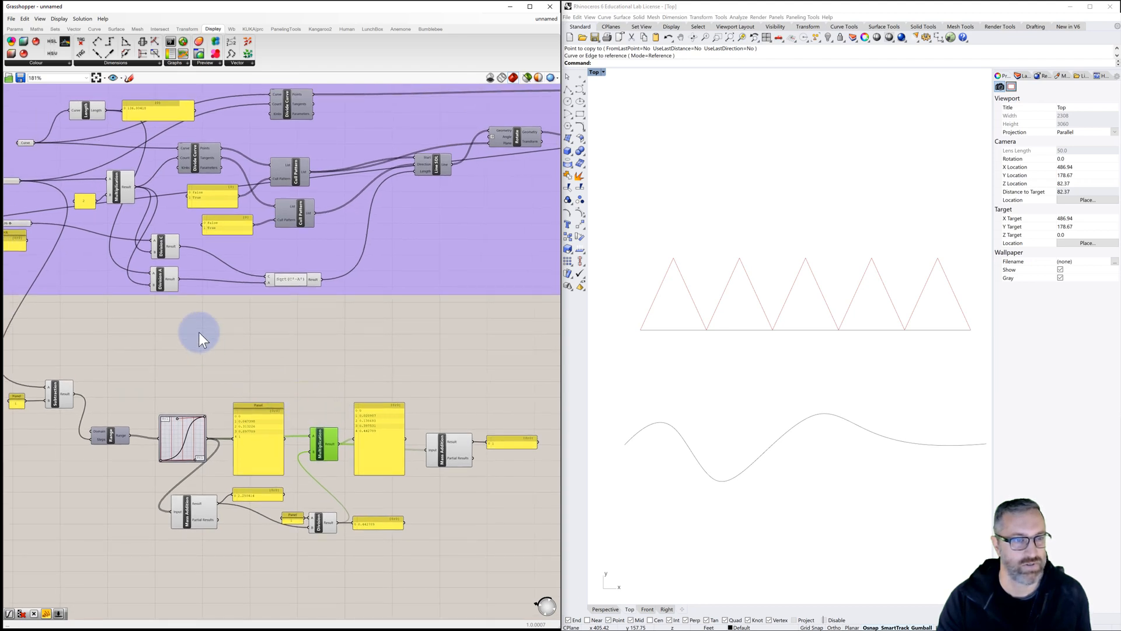
pyautogui.moveTo(148, 328); pyautogui.dragTo(202, 326, button='right')
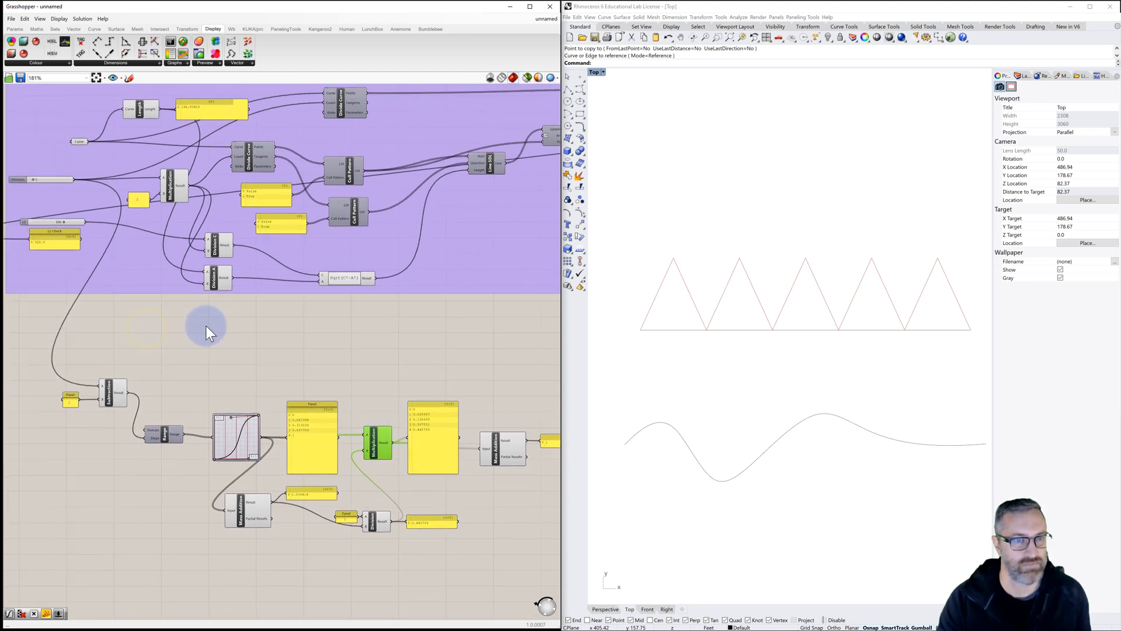
pyautogui.doubleClick(213, 331)
pyautogui.write('mu')
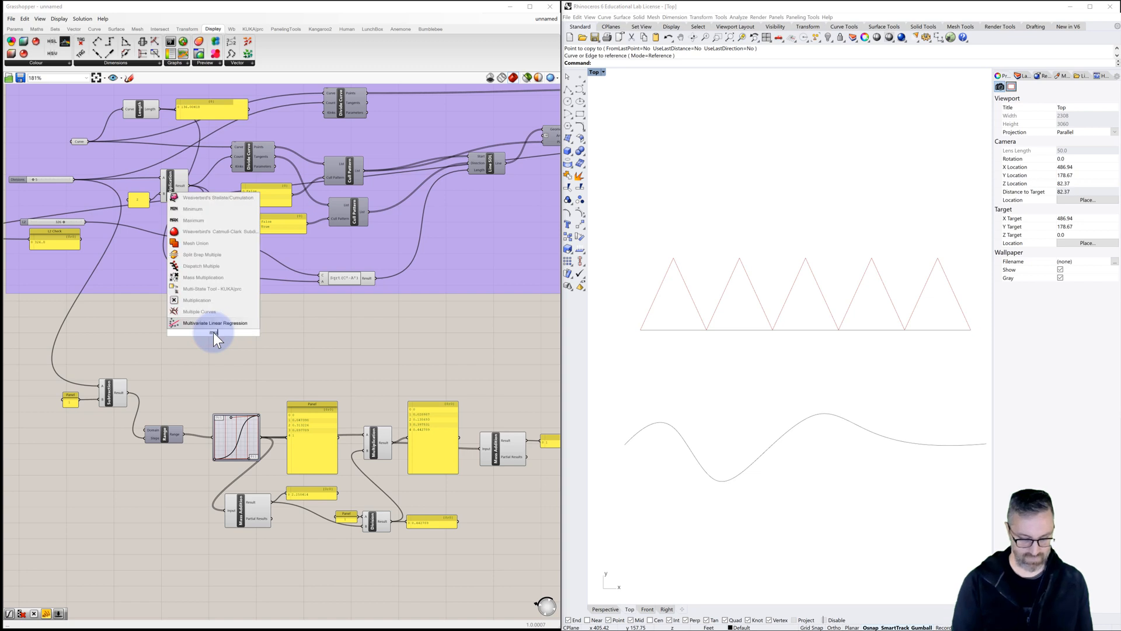
pyautogui.write('lt')
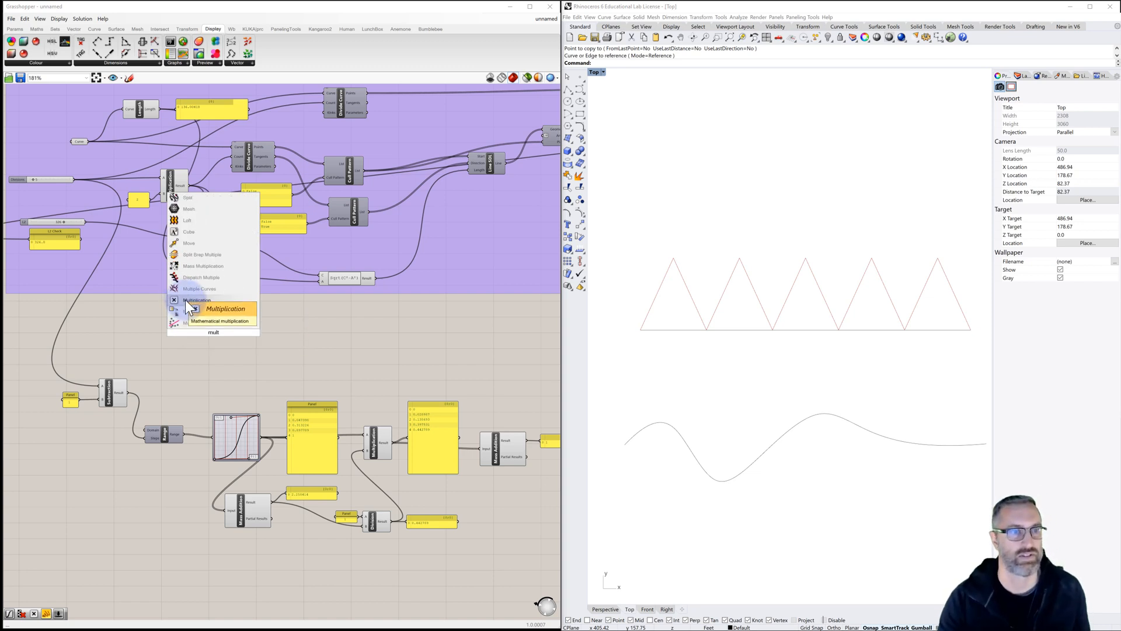
pyautogui.click(186, 299)
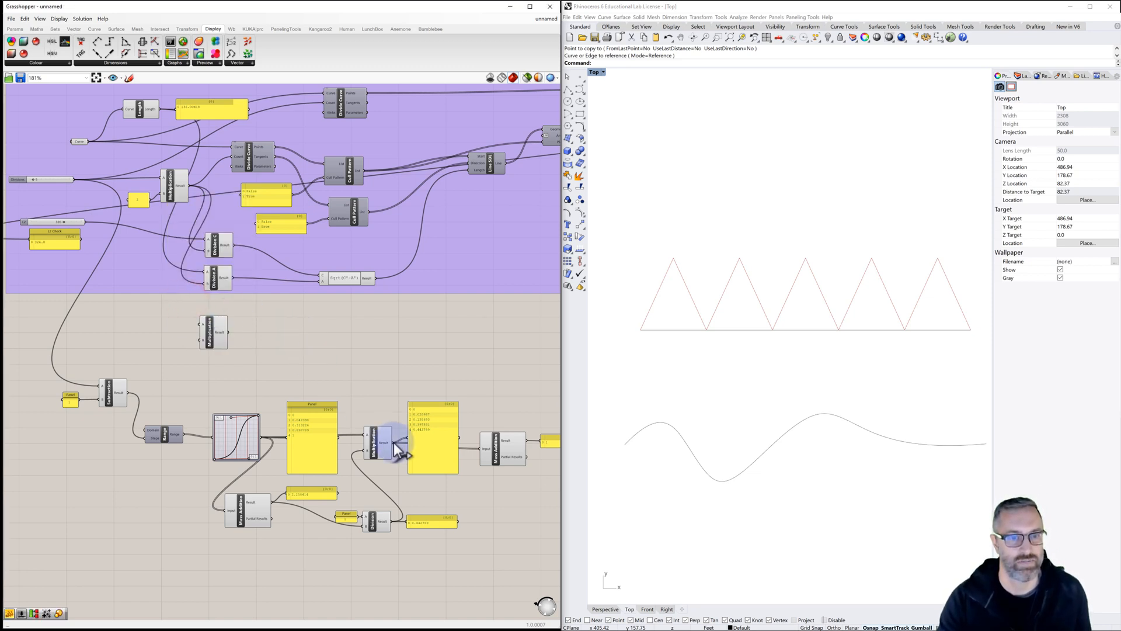
# Step: Feed the normalised values from the lower Multiplication into the new Multiplication's B input and the L2 slider into its A input
pyautogui.moveTo(392, 443); pyautogui.dragTo(200, 341)
pyautogui.moveTo(84, 222); pyautogui.dragTo(196, 325)
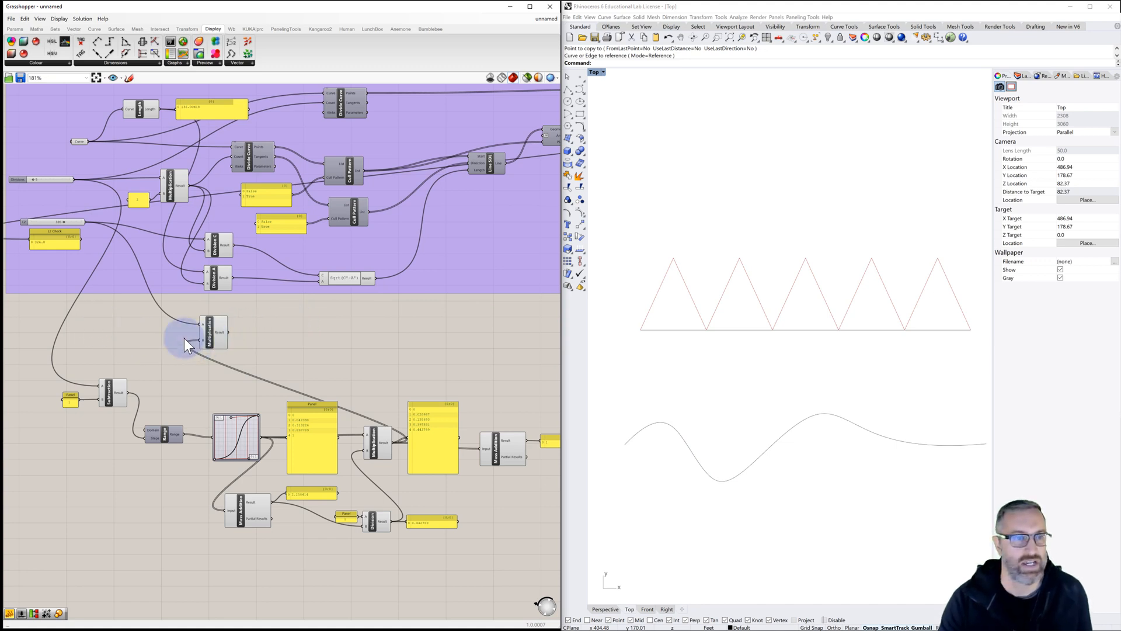
pyautogui.click(212, 333)
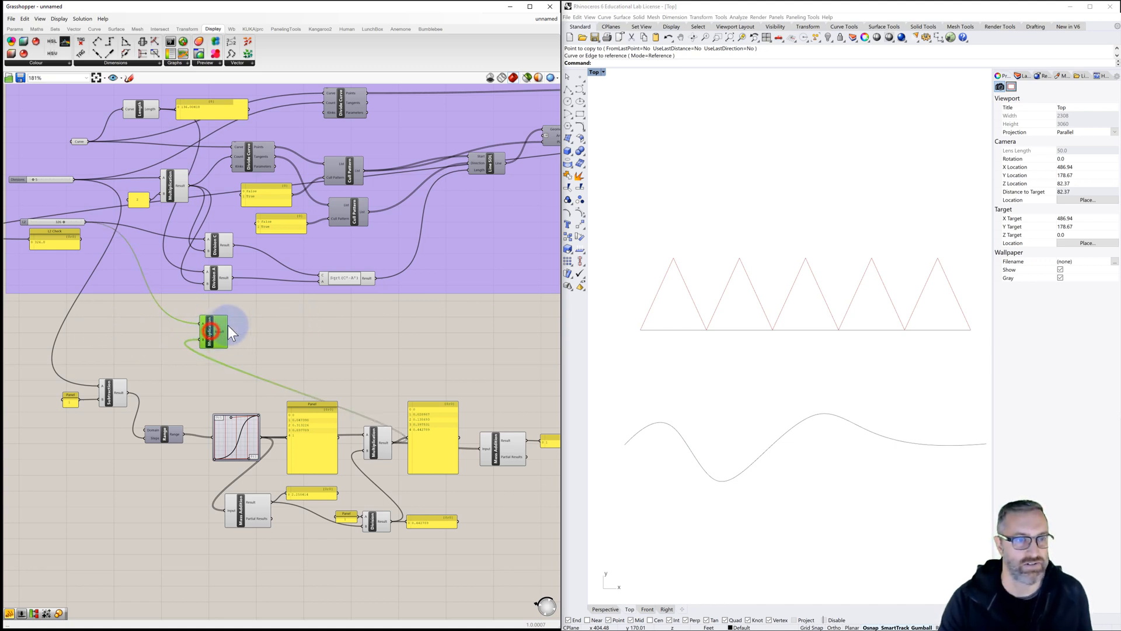
# Step: Add a Division component beyond the new Multiplication and connect the Multiplication Result to its A input
pyautogui.click(271, 330)
pyautogui.doubleClick(280, 330)
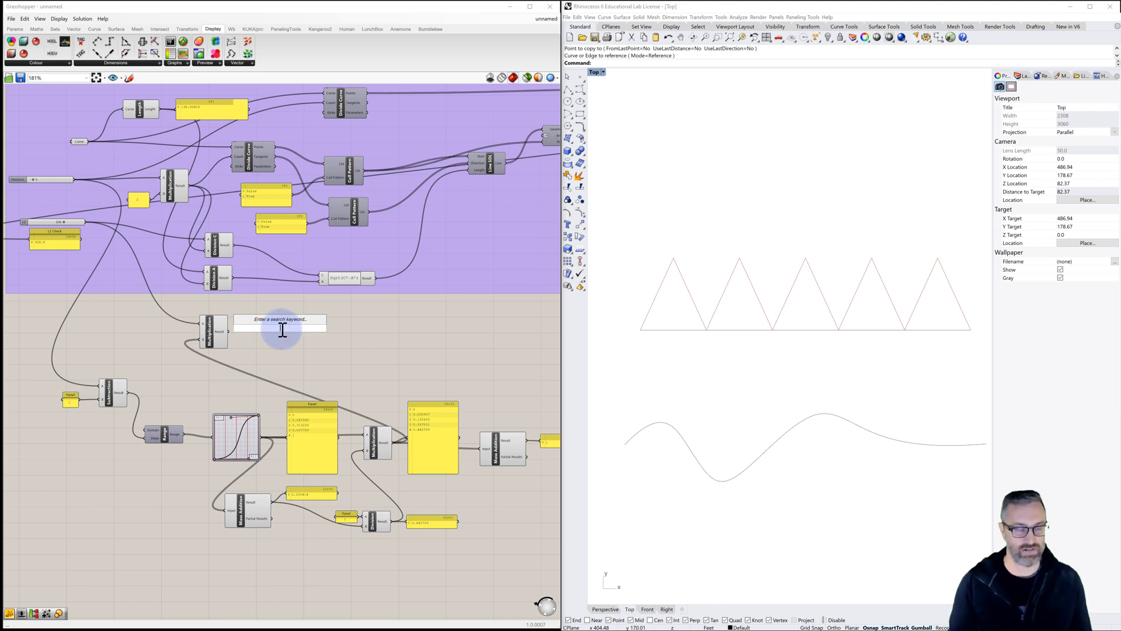
pyautogui.write('div')
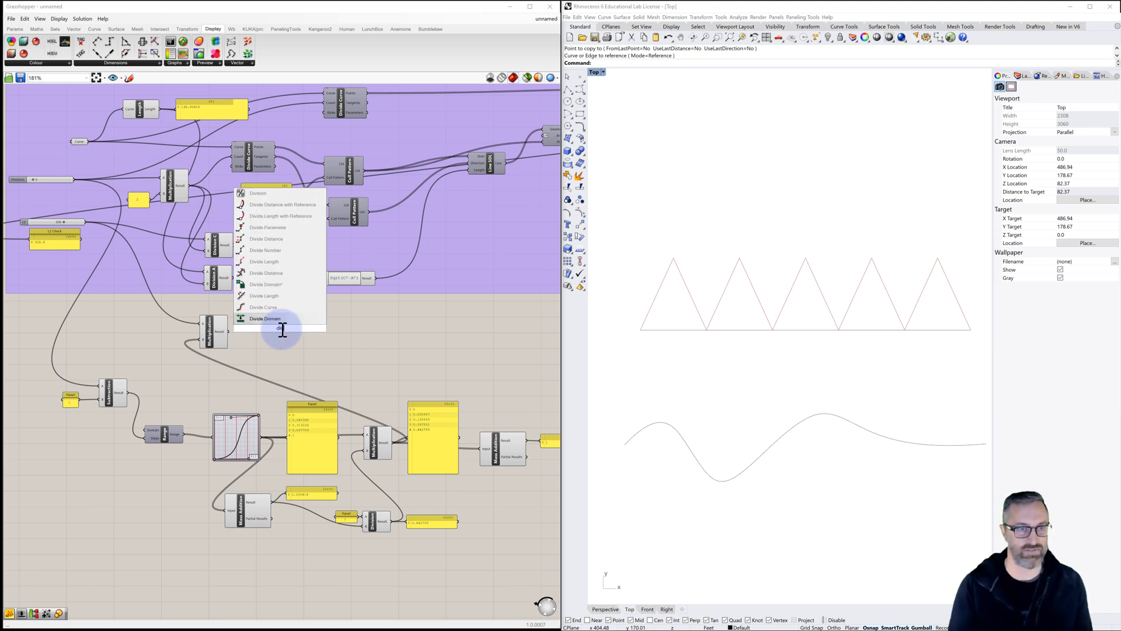
pyautogui.click(269, 193)
pyautogui.moveTo(277, 329); pyautogui.dragTo(301, 333)
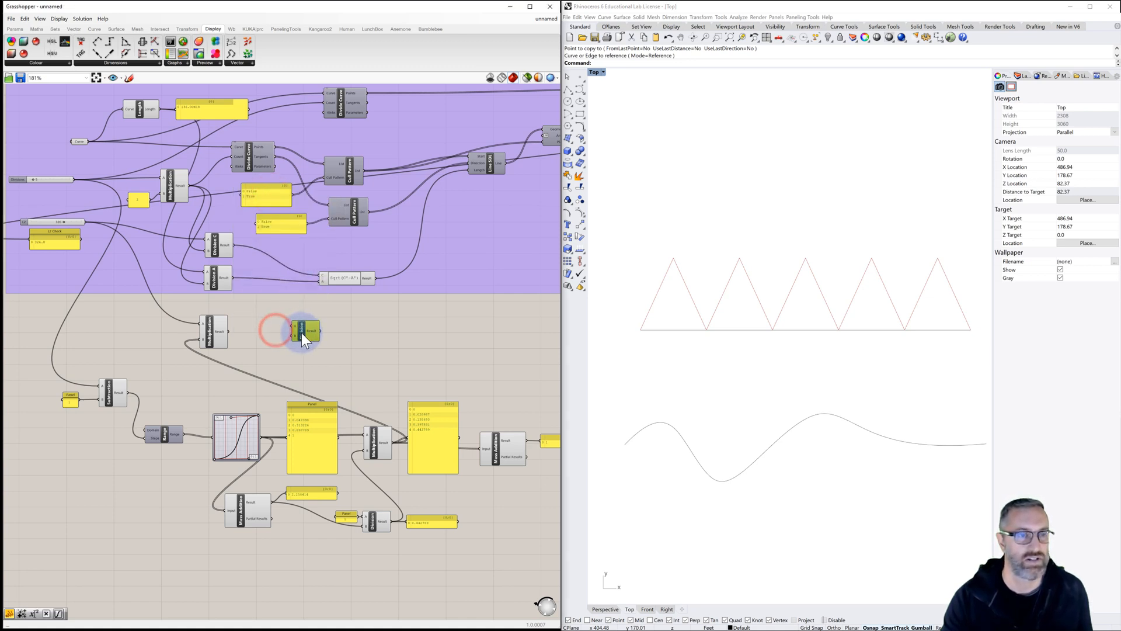
pyautogui.moveTo(229, 331); pyautogui.dragTo(293, 325)
# Step: Create a small Panel containing 2 below the wire and connect it to the new Division's B input
pyautogui.click(275, 338)
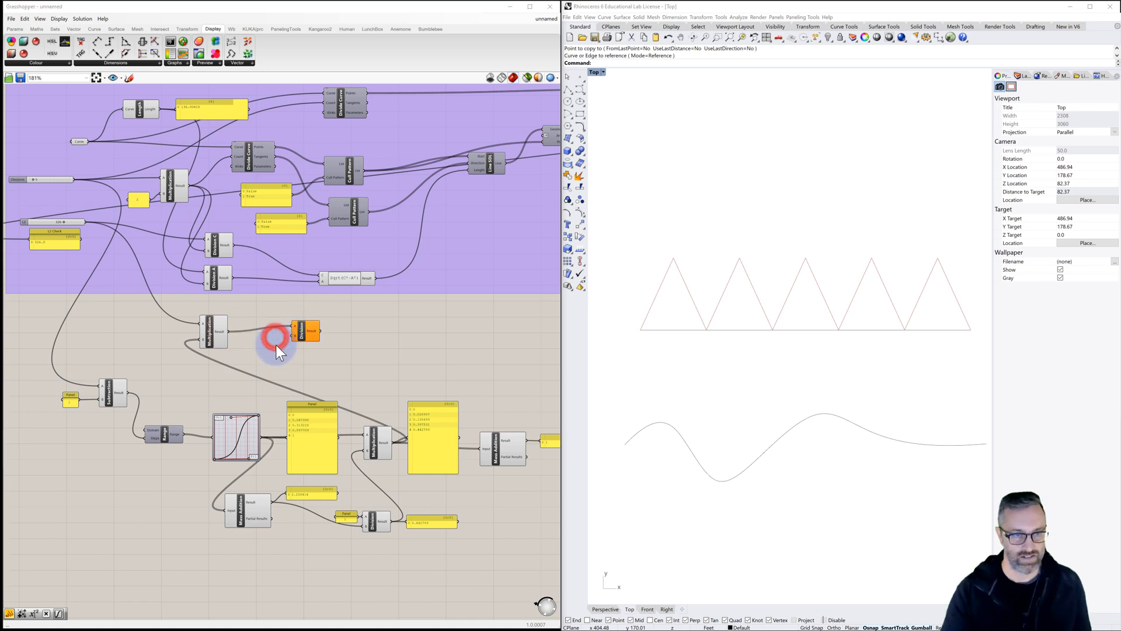
pyautogui.doubleClick(276, 345)
pyautogui.write('panel')
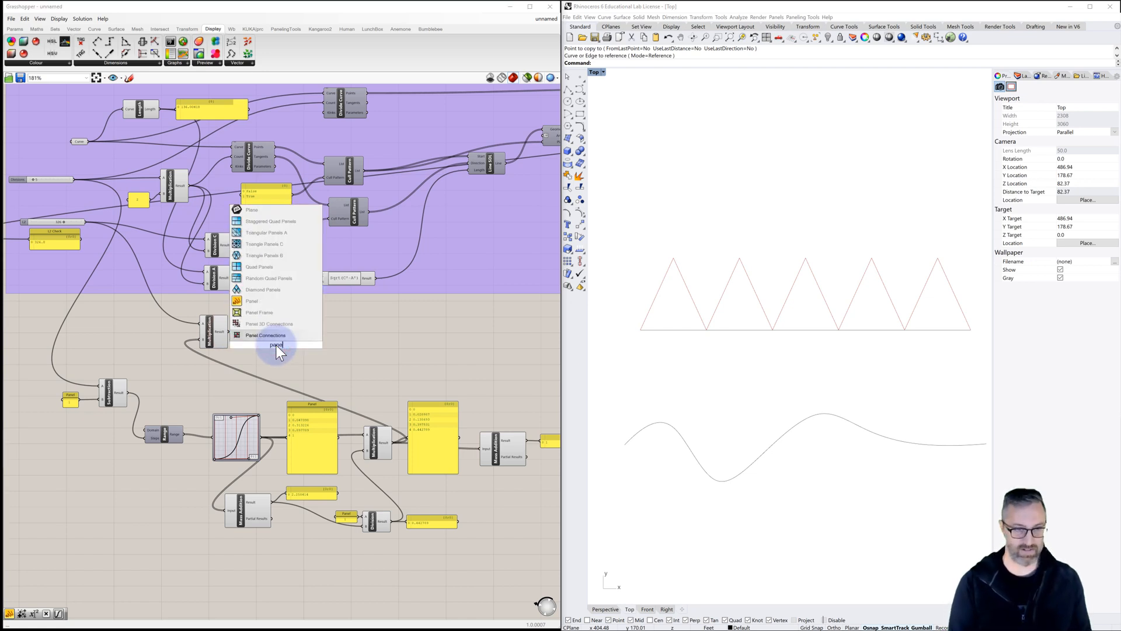
pyautogui.press('Return')
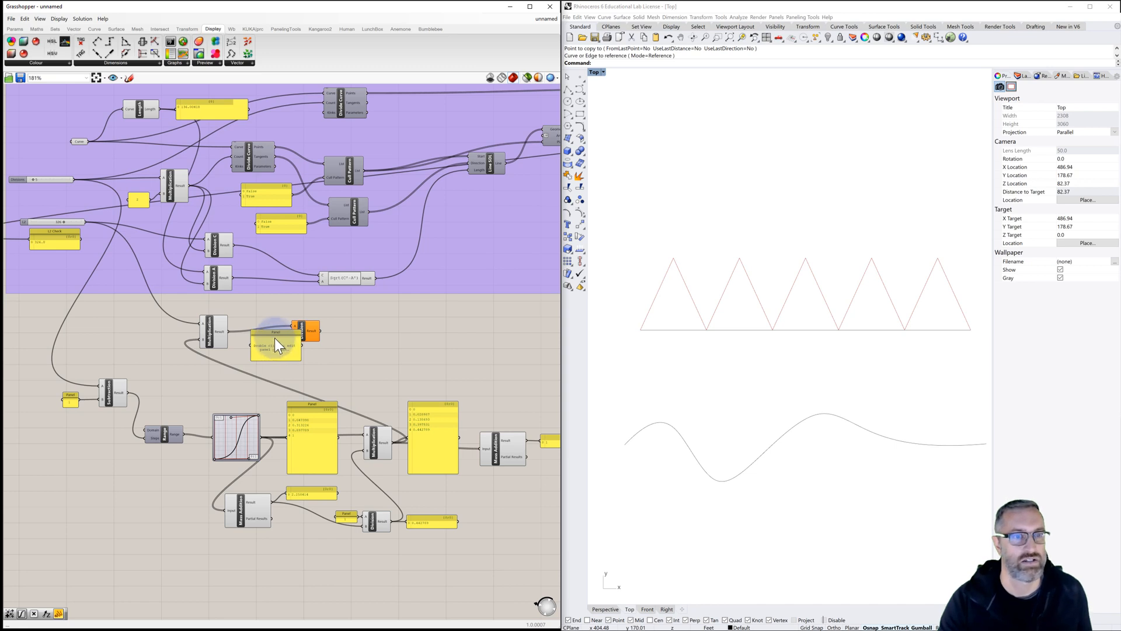
pyautogui.doubleClick(274, 345)
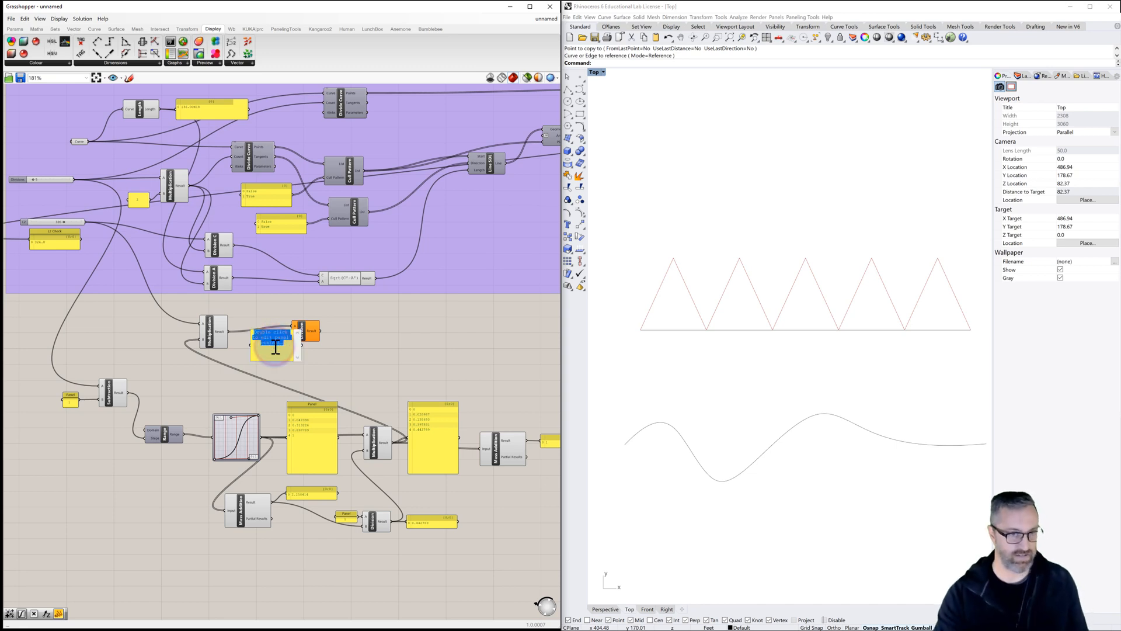
pyautogui.write('2')
pyautogui.click(303, 366)
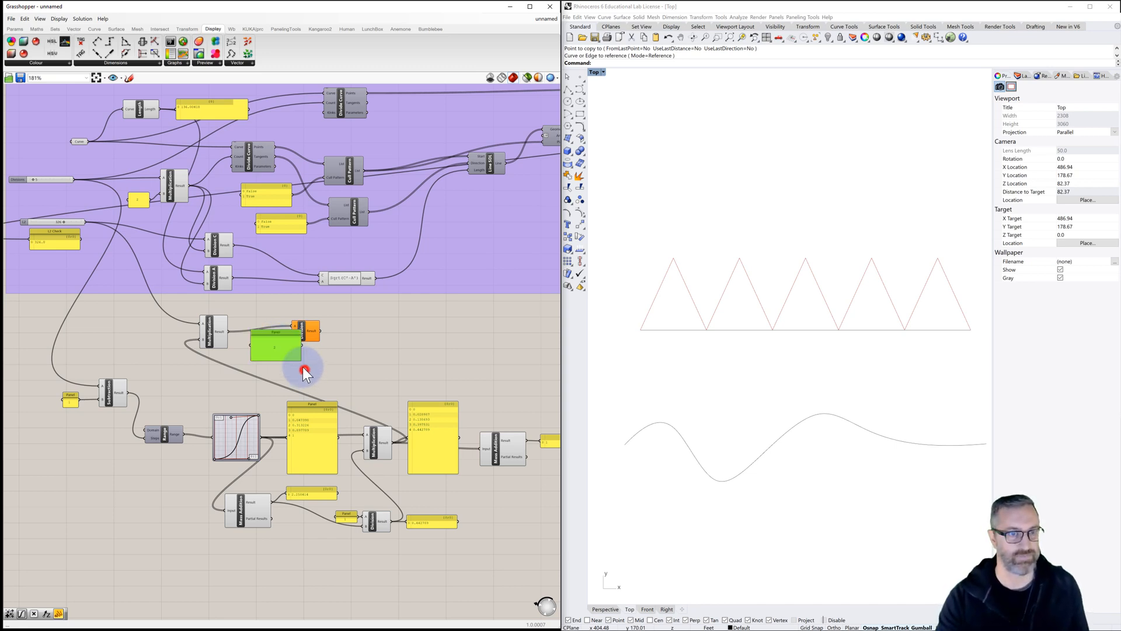
pyautogui.click(278, 334)
pyautogui.moveTo(277, 336)
pyautogui.mouseDown()
pyautogui.moveTo(264, 356)
pyautogui.moveTo(292, 340)
pyautogui.mouseUp()
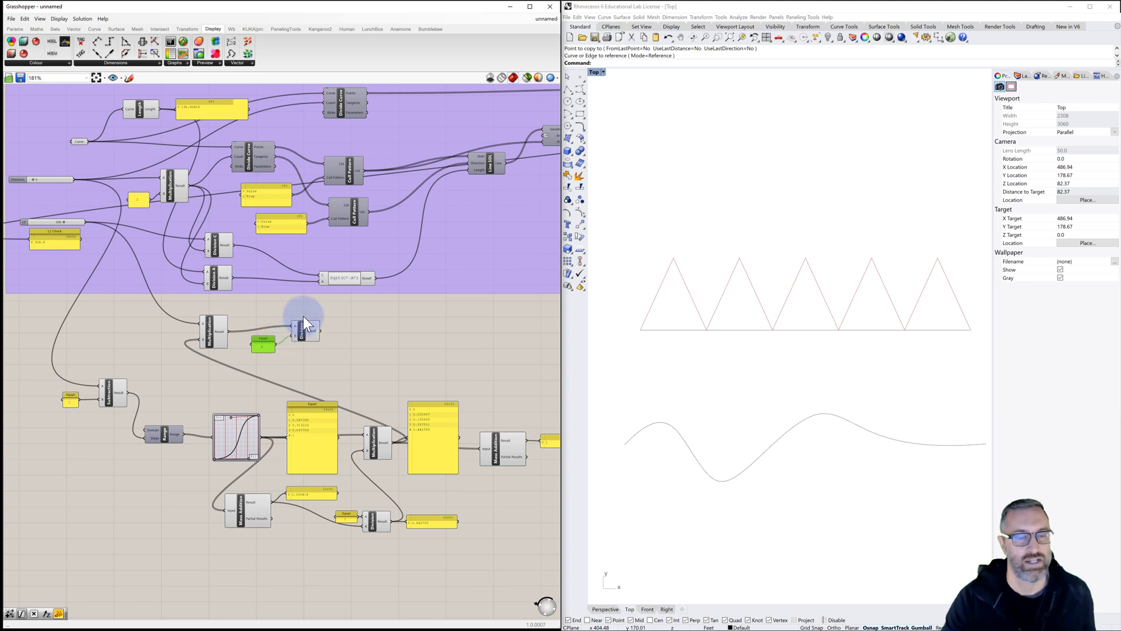
# Step: Reposition the new Division and the square-root expression, and replace the expression's C input with the new Division's Result
pyautogui.moveTo(303, 316); pyautogui.dragTo(309, 335, button='right')
pyautogui.click(306, 345)
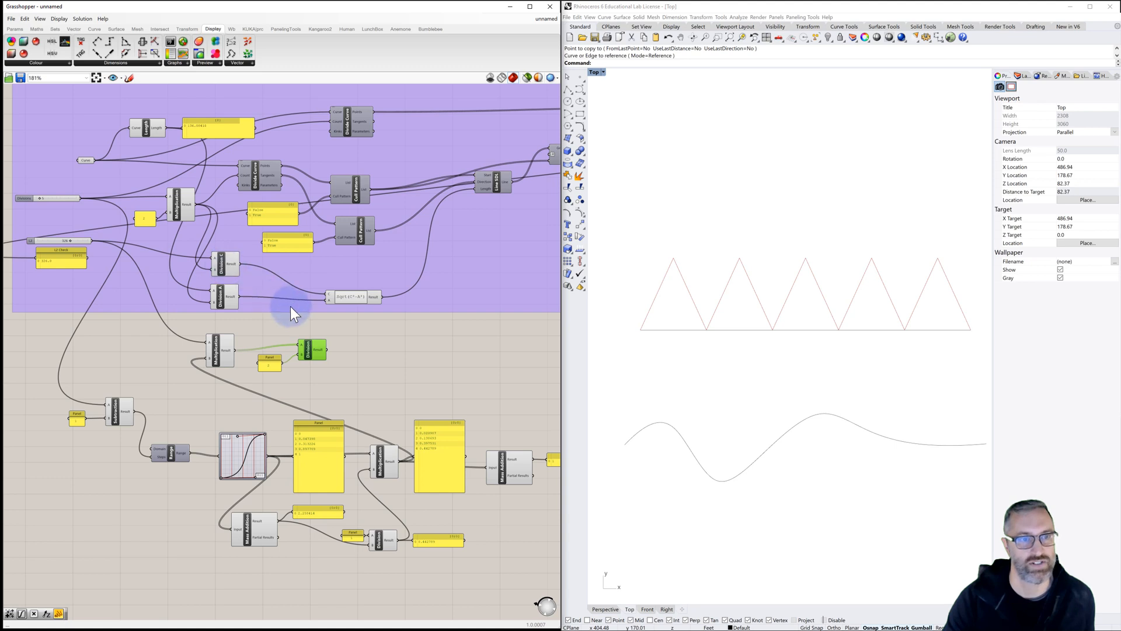
pyautogui.moveTo(313, 338); pyautogui.dragTo(314, 331)
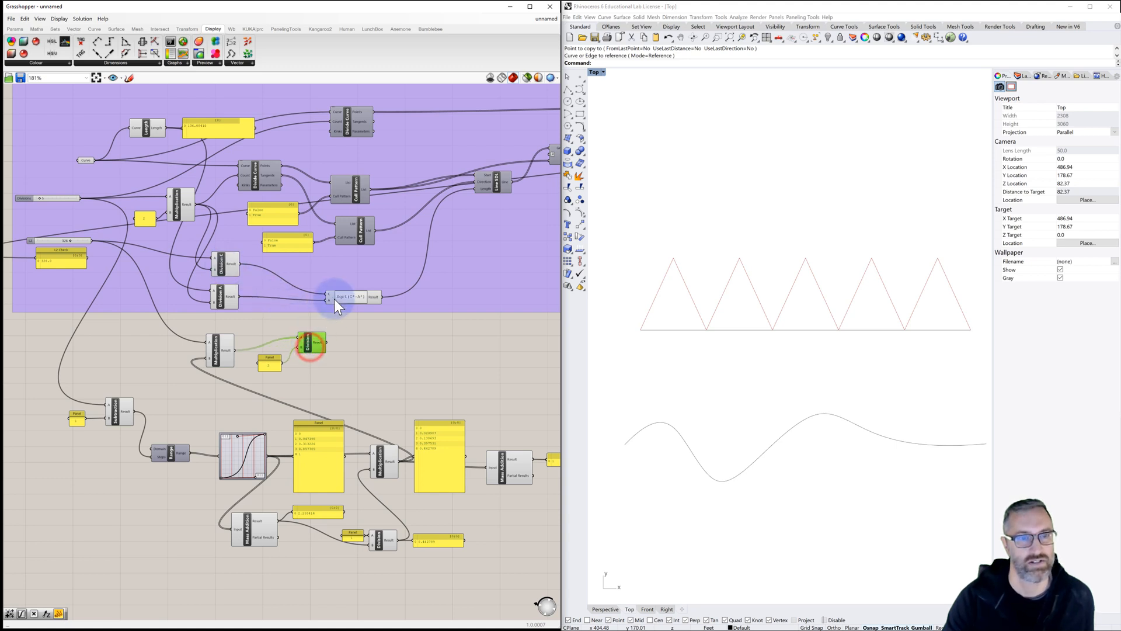
pyautogui.moveTo(349, 296); pyautogui.dragTo(383, 293)
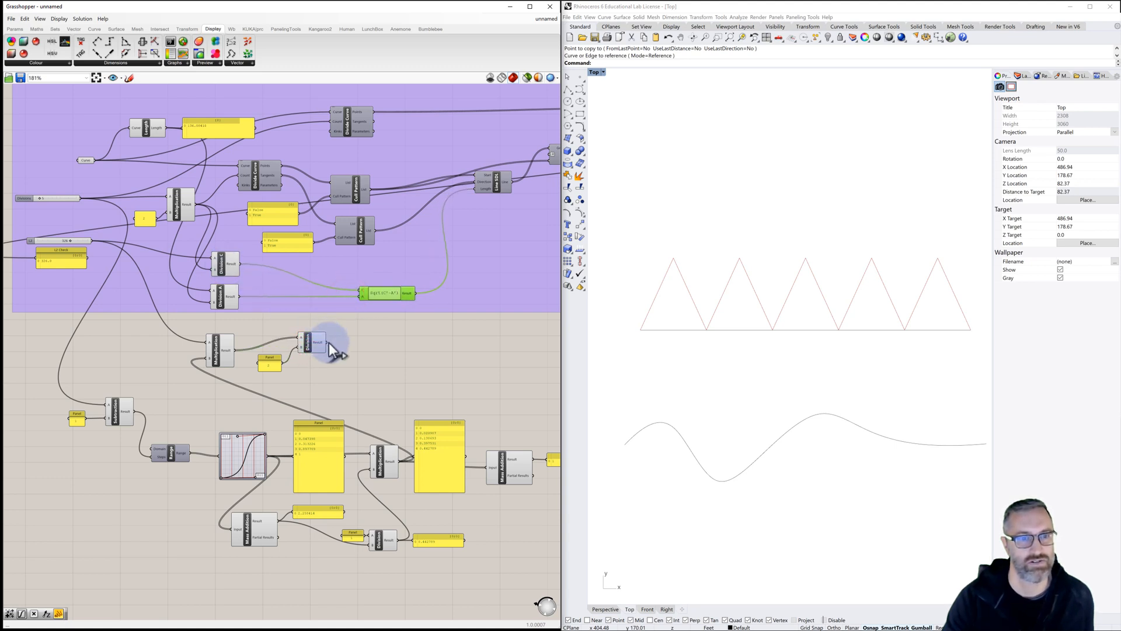
pyautogui.moveTo(326, 342); pyautogui.dragTo(360, 290)
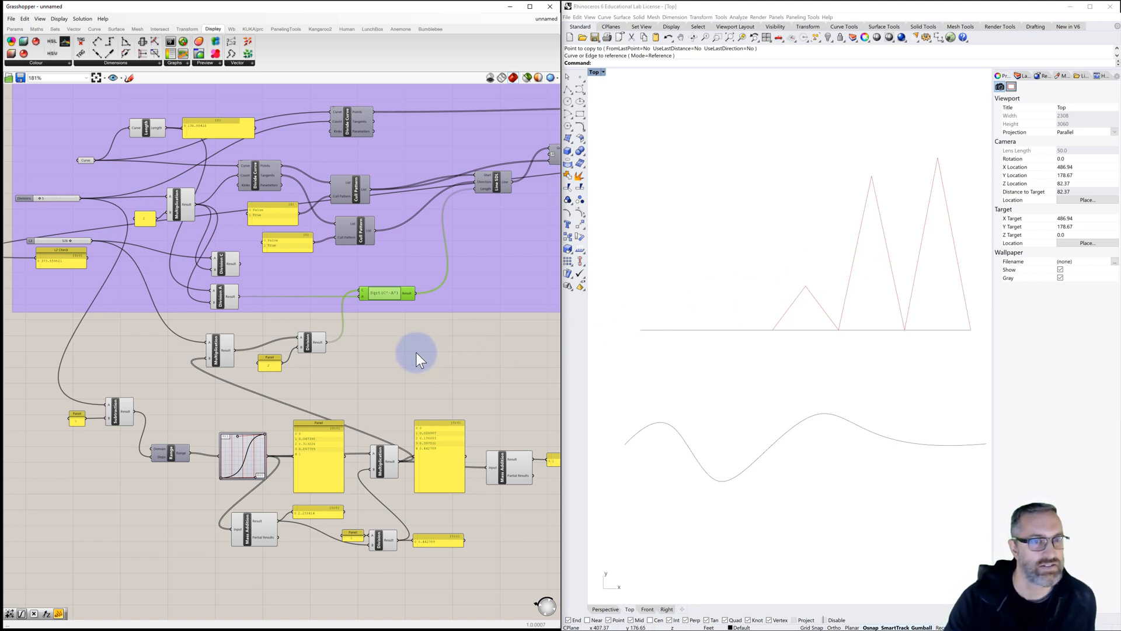
pyautogui.click(388, 350)
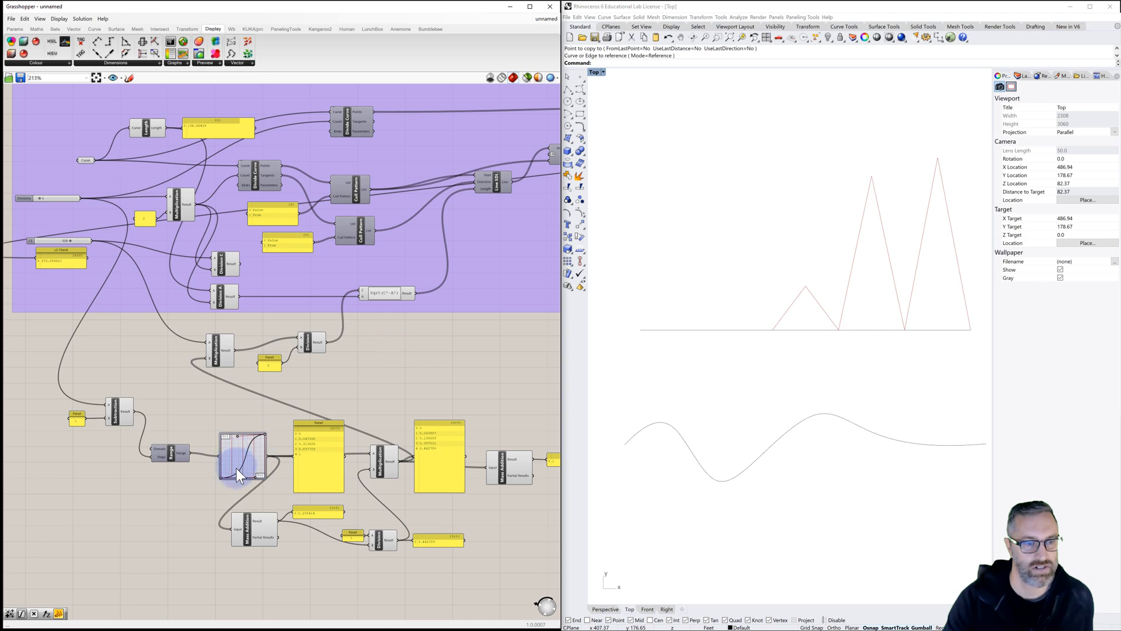
# Step: Reshape the Graph Mapper's Bezier curve with a raised start point, an early peak and a descent to a low end point
pyautogui.scroll(2, 236, 468)
pyautogui.moveTo(227, 472); pyautogui.dragTo(317, 460, button='right')
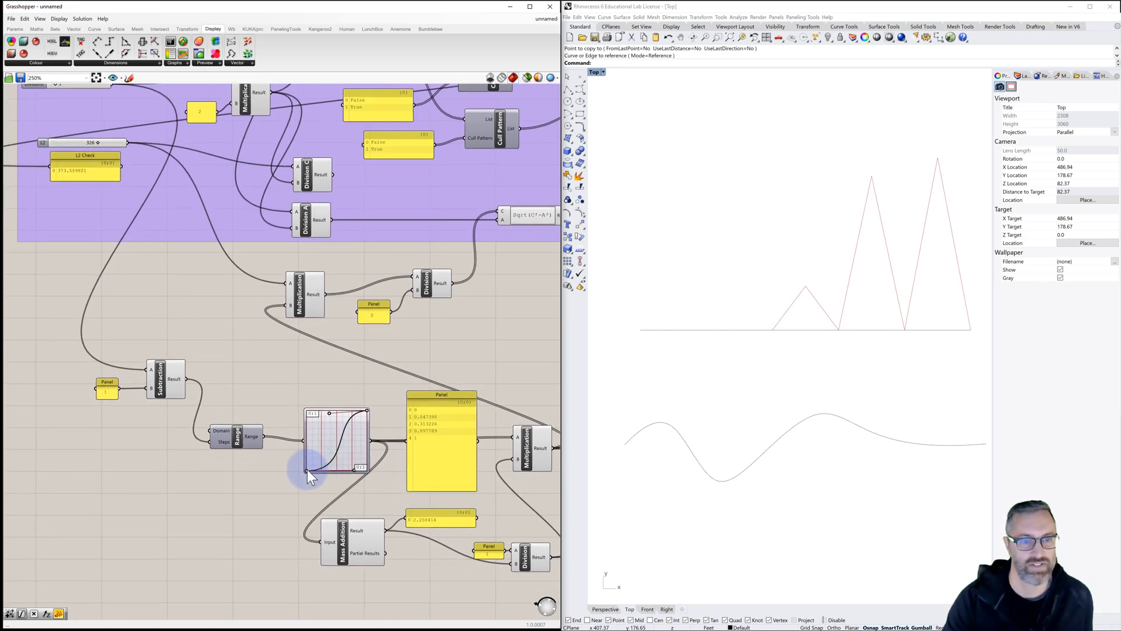
pyautogui.moveTo(307, 470); pyautogui.dragTo(308, 450)
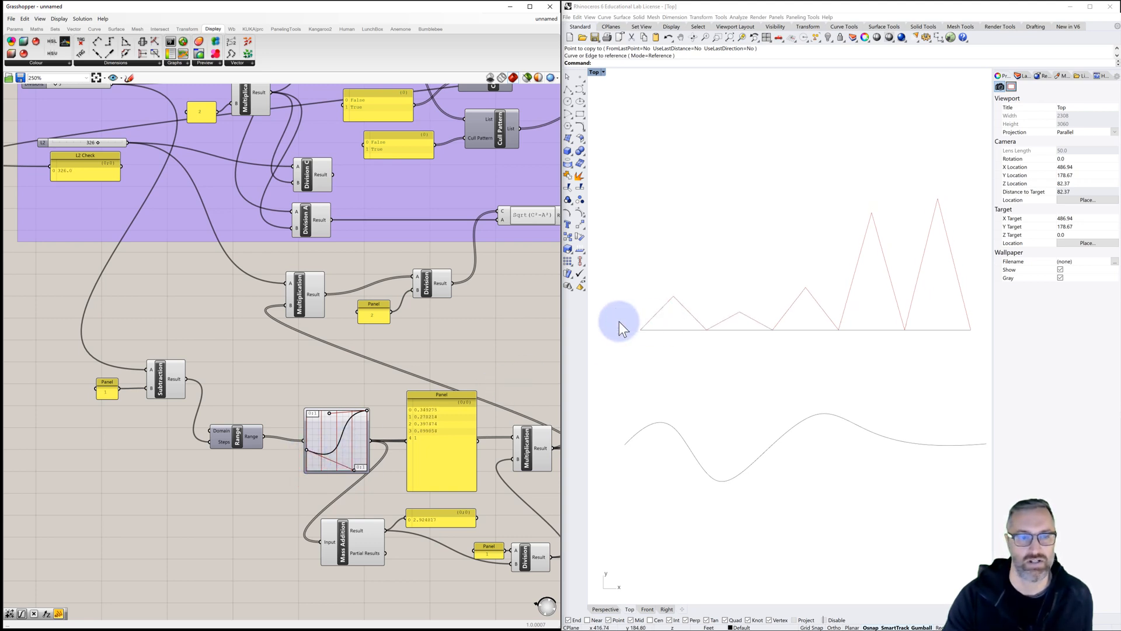
pyautogui.moveTo(366, 411); pyautogui.dragTo(318, 419)
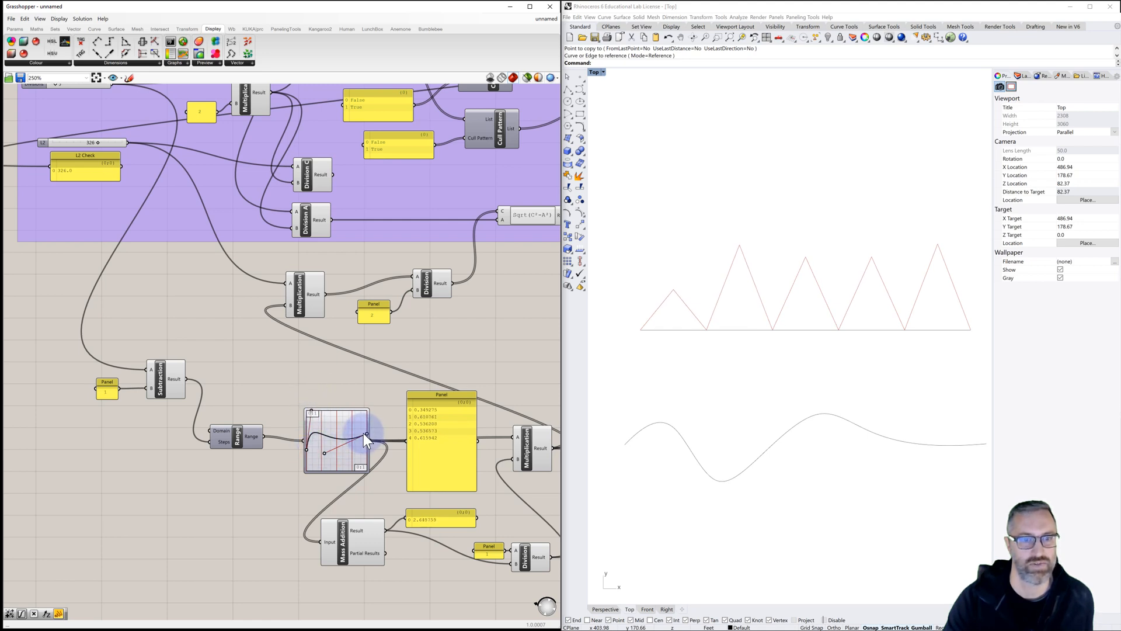
pyautogui.moveTo(366, 433); pyautogui.dragTo(312, 417)
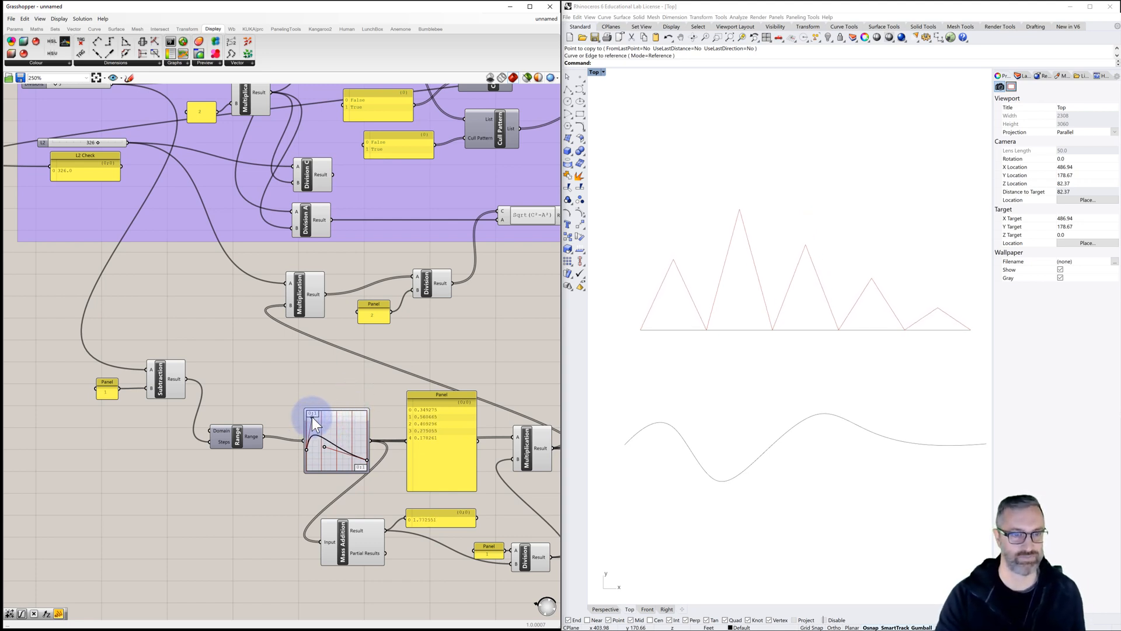
pyautogui.moveTo(322, 455); pyautogui.dragTo(365, 461)
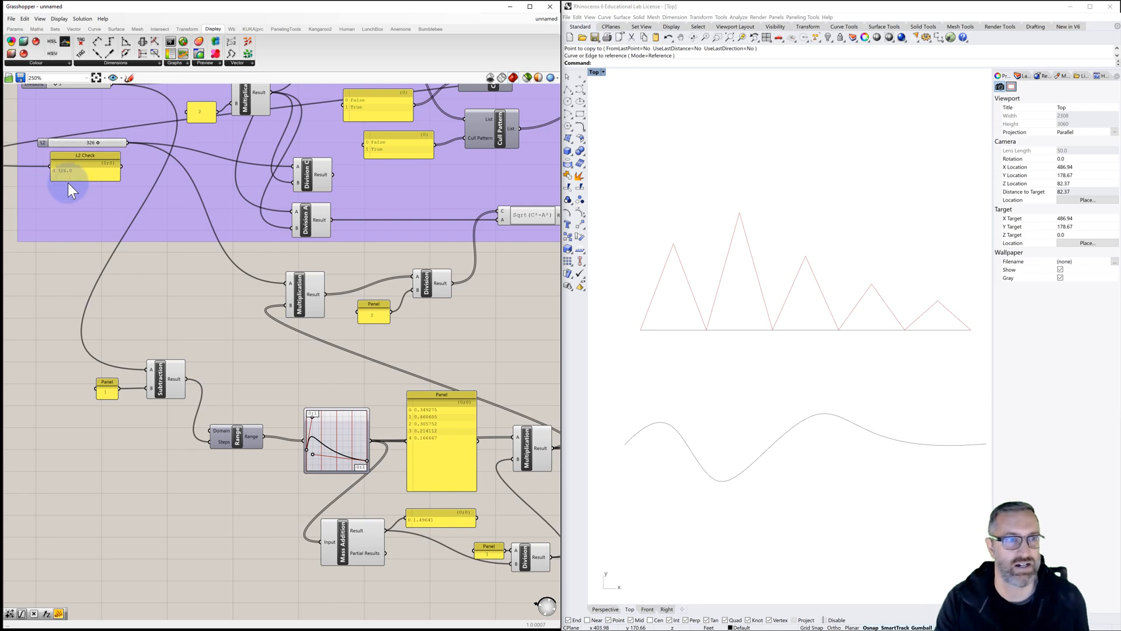
# Step: Examine the folded curve's output components, the L2 Check Panel against the L2 slider, and the Graph Mapper chain back to the Divisions slider
pyautogui.scroll(-5, 68, 187)
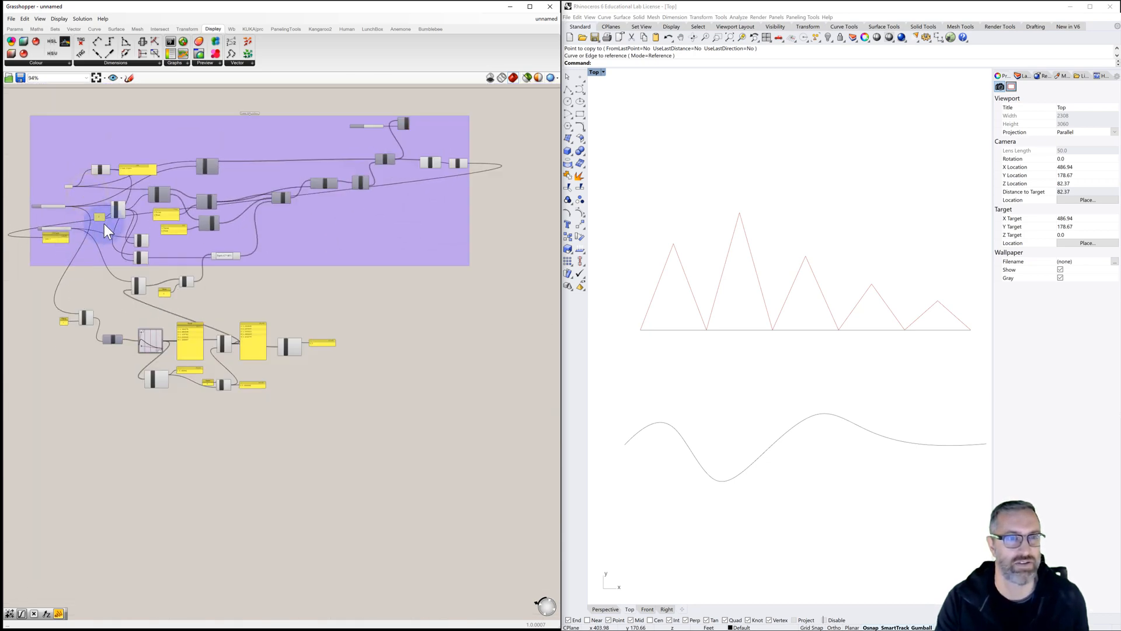
pyautogui.click(462, 164)
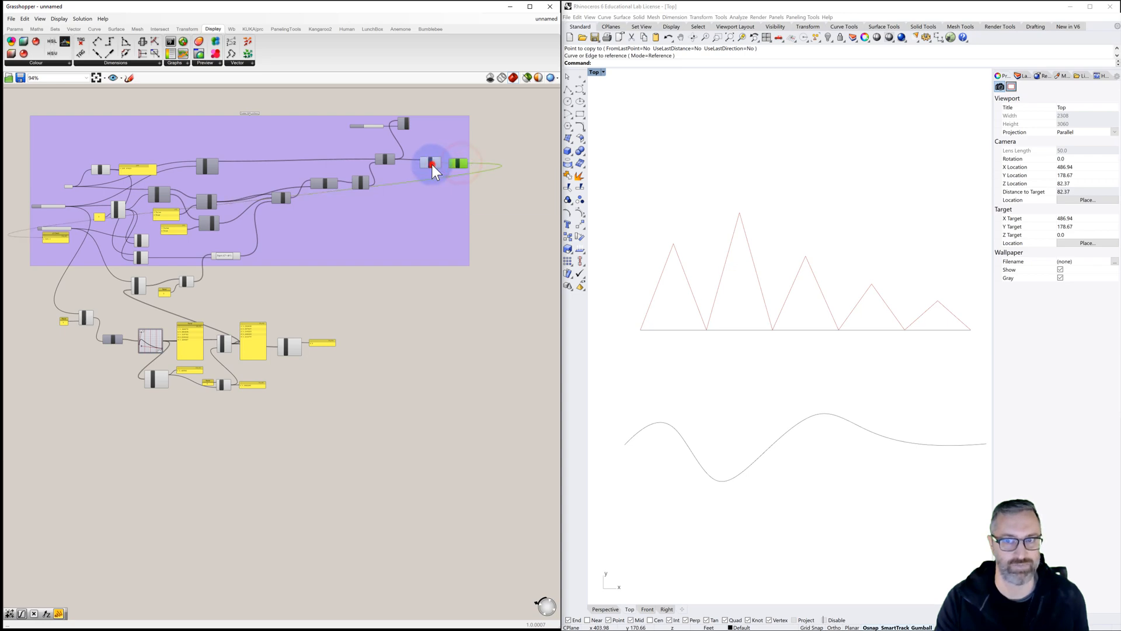
pyautogui.click(432, 164)
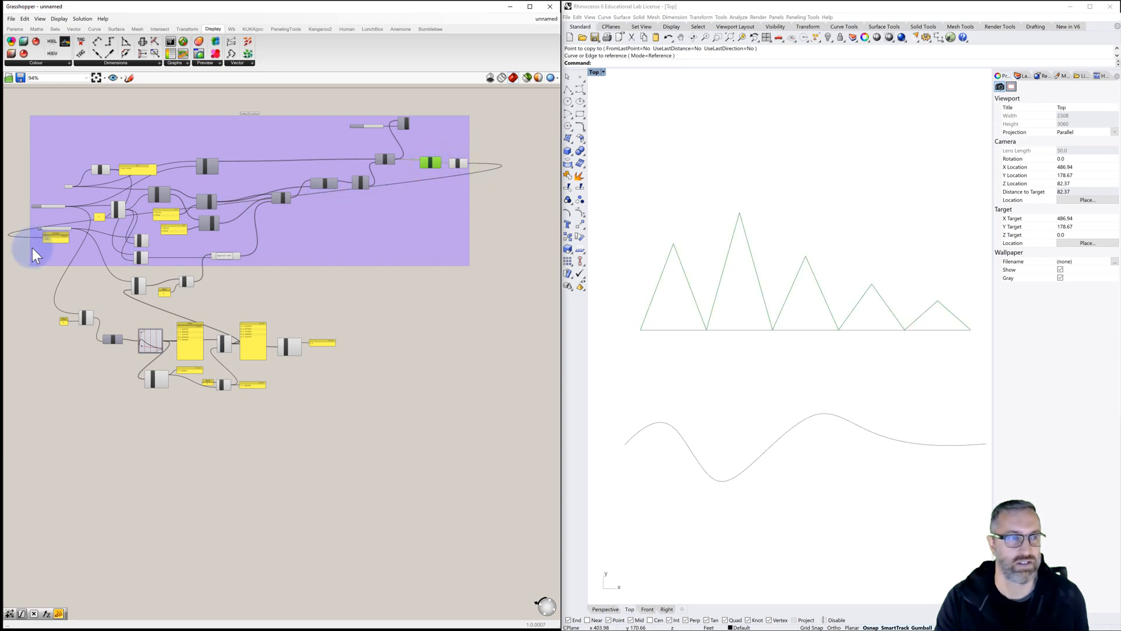
pyautogui.scroll(7, 30, 237)
pyautogui.moveTo(78, 250); pyautogui.dragTo(44, 208, button='right')
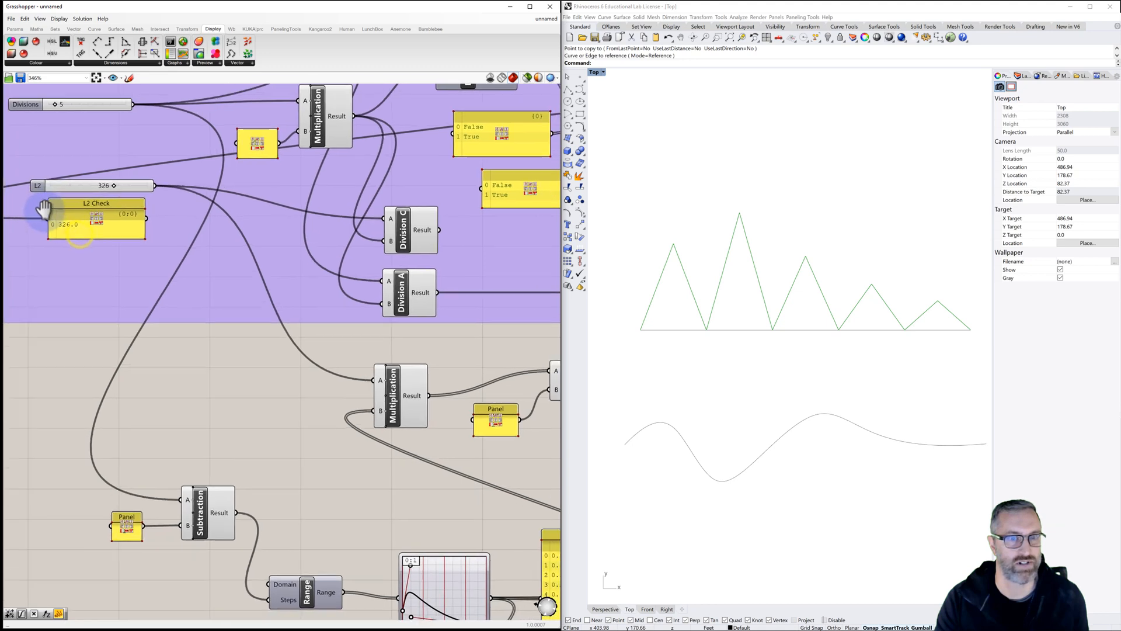
pyautogui.scroll(-1, 44, 208)
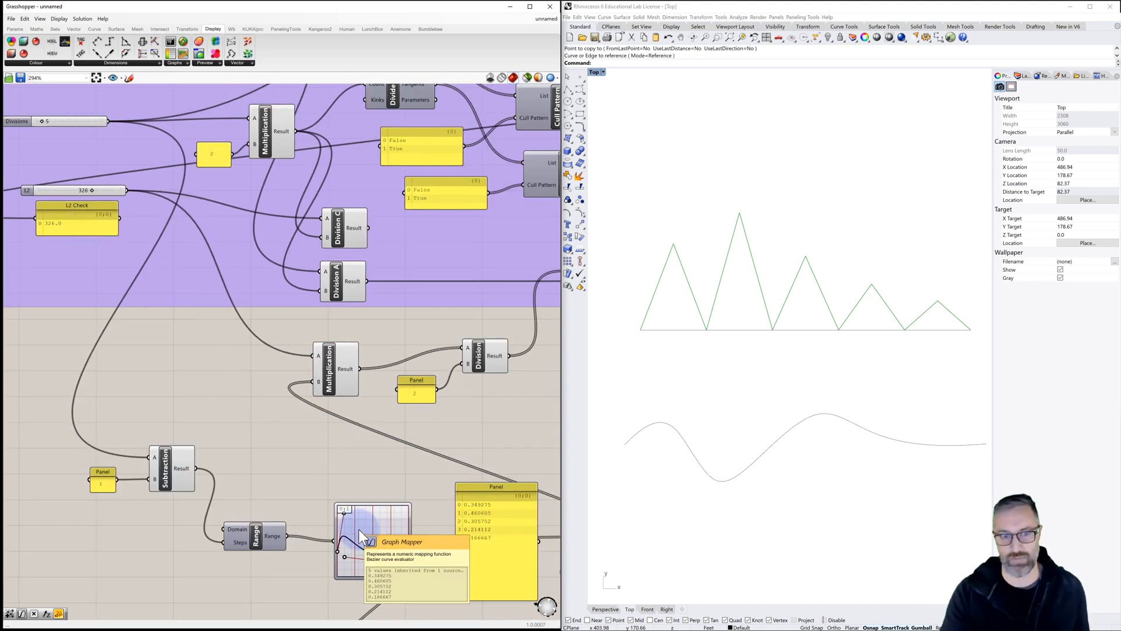
pyautogui.moveTo(360, 538); pyautogui.dragTo(231, 390, button='right')
pyautogui.scroll(-1, 300, 411)
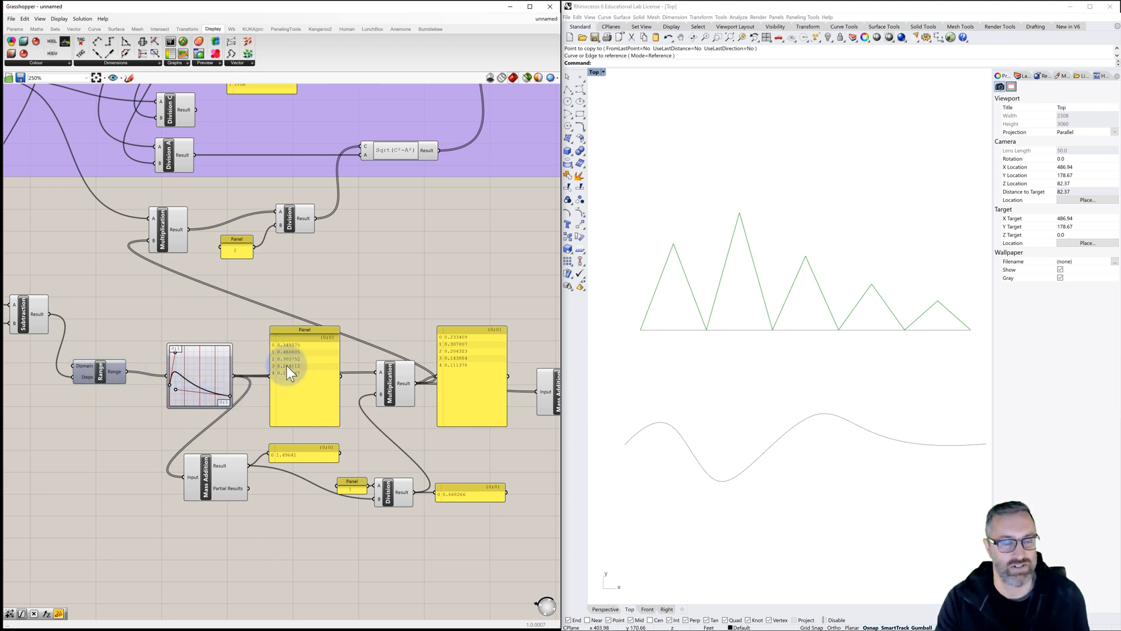
pyautogui.scroll(-1, 262, 317)
pyautogui.moveTo(250, 324); pyautogui.dragTo(352, 366, button='right')
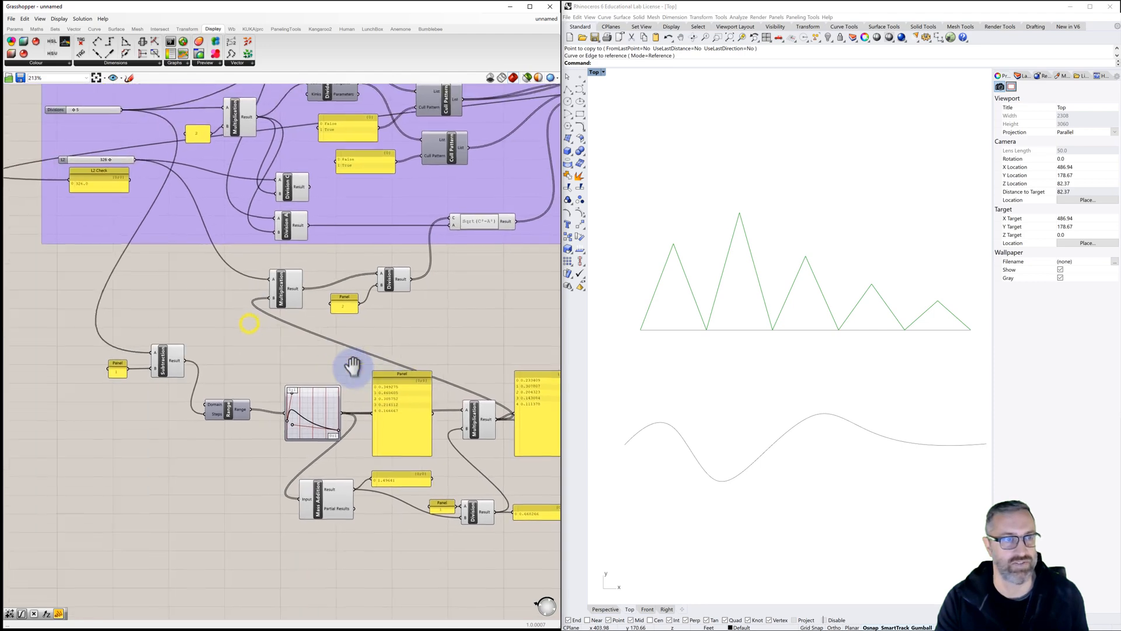
pyautogui.scroll(-2, 353, 365)
pyautogui.scroll(4, 160, 181)
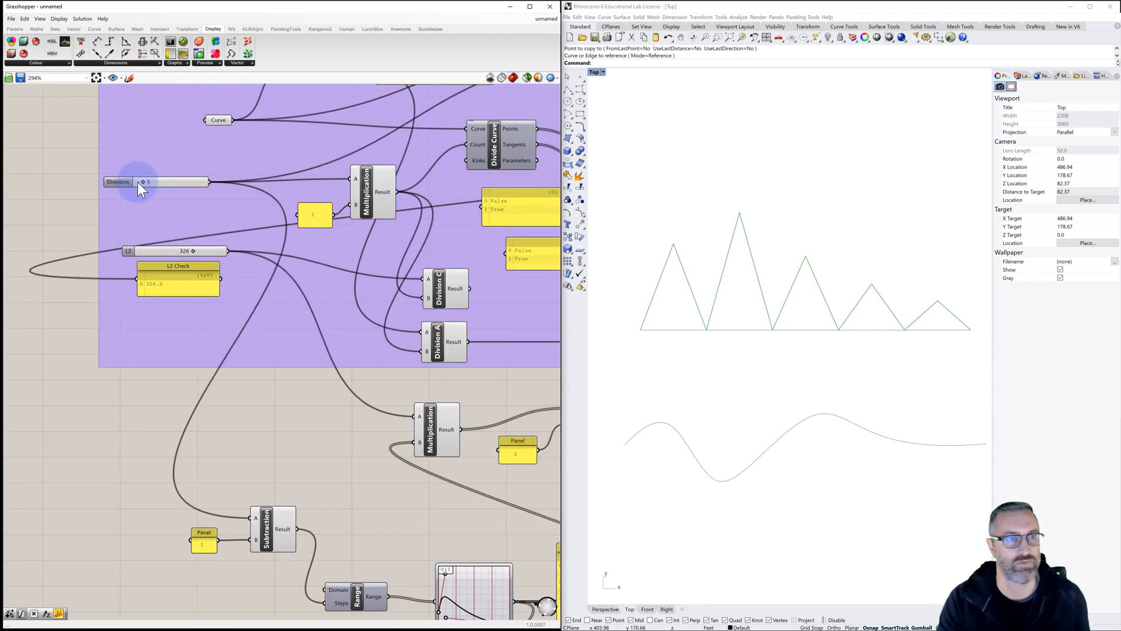
# Step: Set the Divisions slider to 21
pyautogui.moveTo(142, 182); pyautogui.dragTo(164, 180)
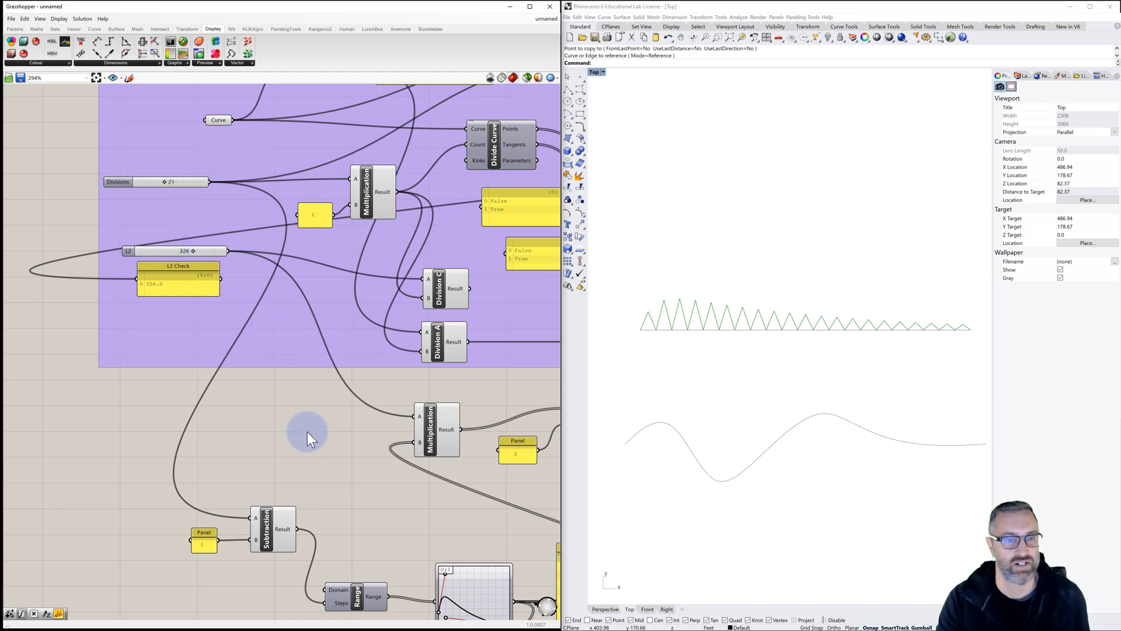
pyautogui.moveTo(308, 432); pyautogui.dragTo(213, 321, button='right')
pyautogui.moveTo(296, 408); pyautogui.dragTo(223, 319, button='right')
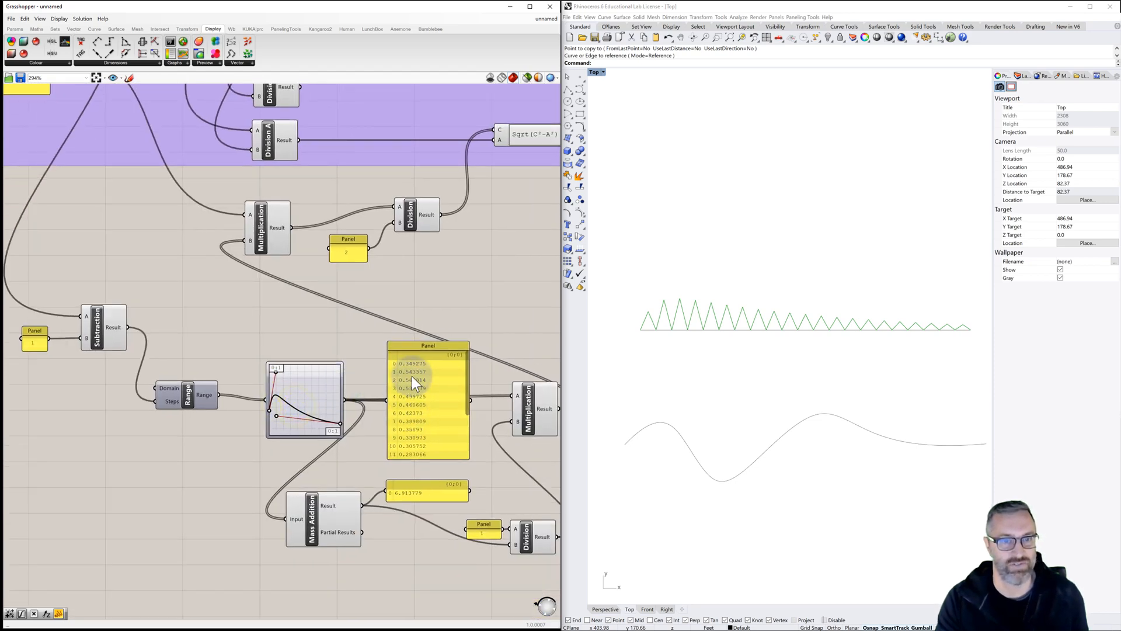
# Step: Examine the Graph Mapper's values, their normalised equivalents and the Mass Addition total at the end of the chain
pyautogui.moveTo(468, 396); pyautogui.dragTo(473, 451)
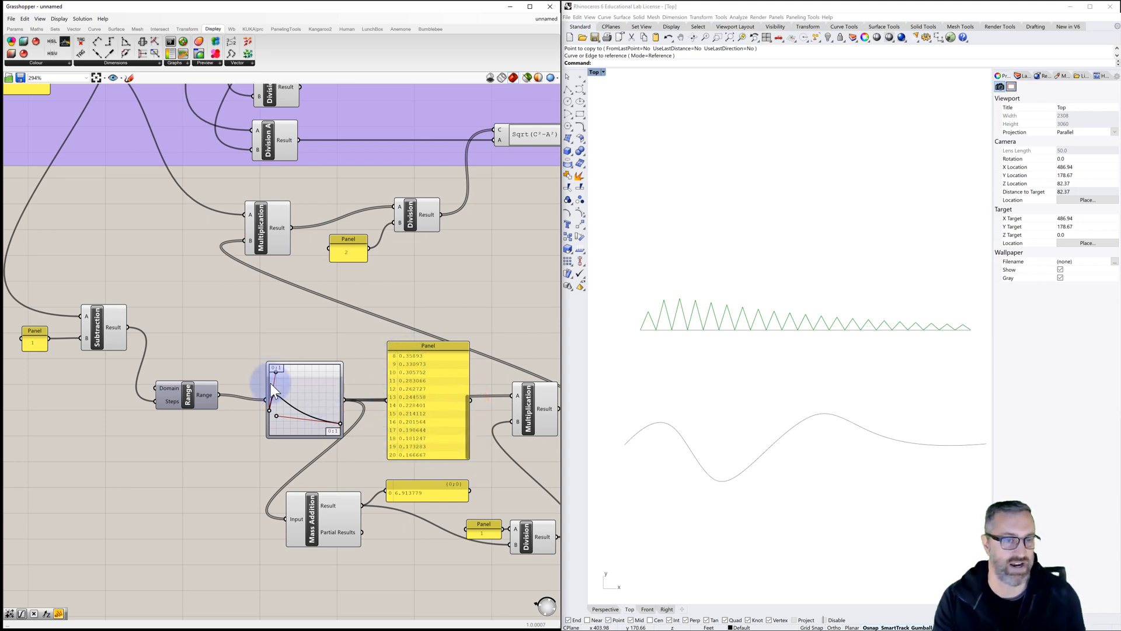
pyautogui.moveTo(340, 433); pyautogui.dragTo(170, 370, button='right')
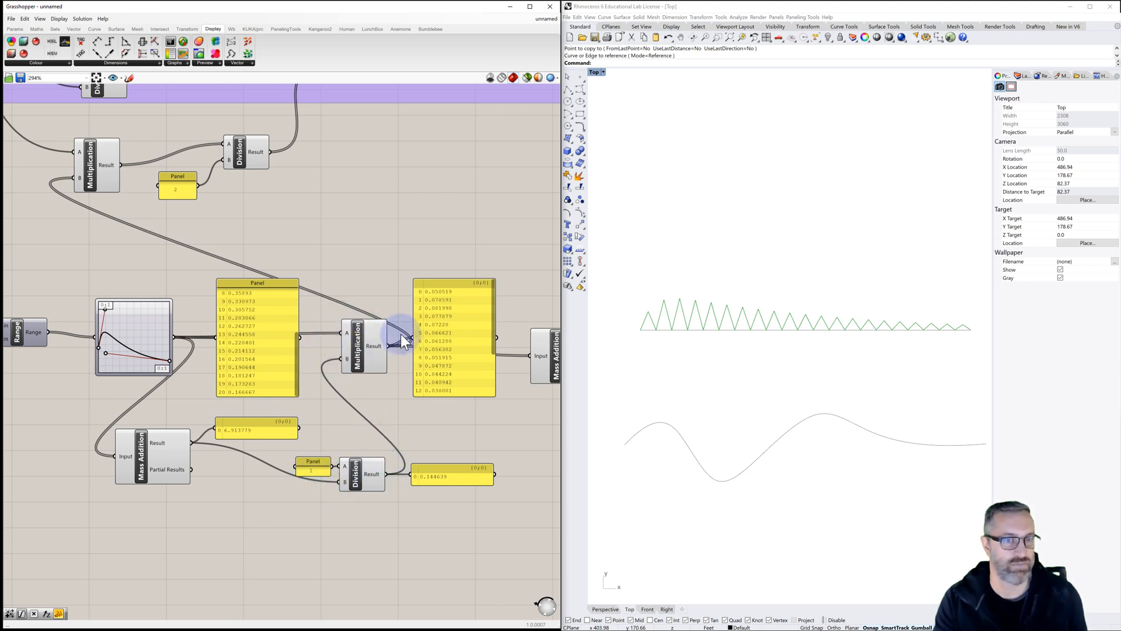
pyautogui.moveTo(476, 426); pyautogui.dragTo(412, 412, button='right')
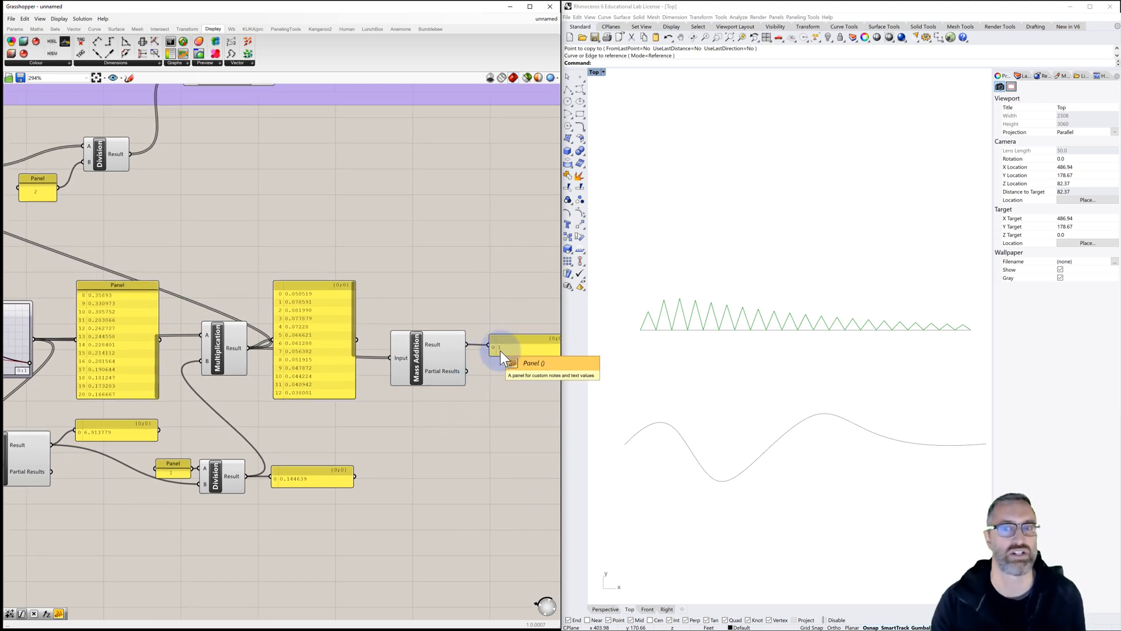
pyautogui.scroll(-2, 493, 341)
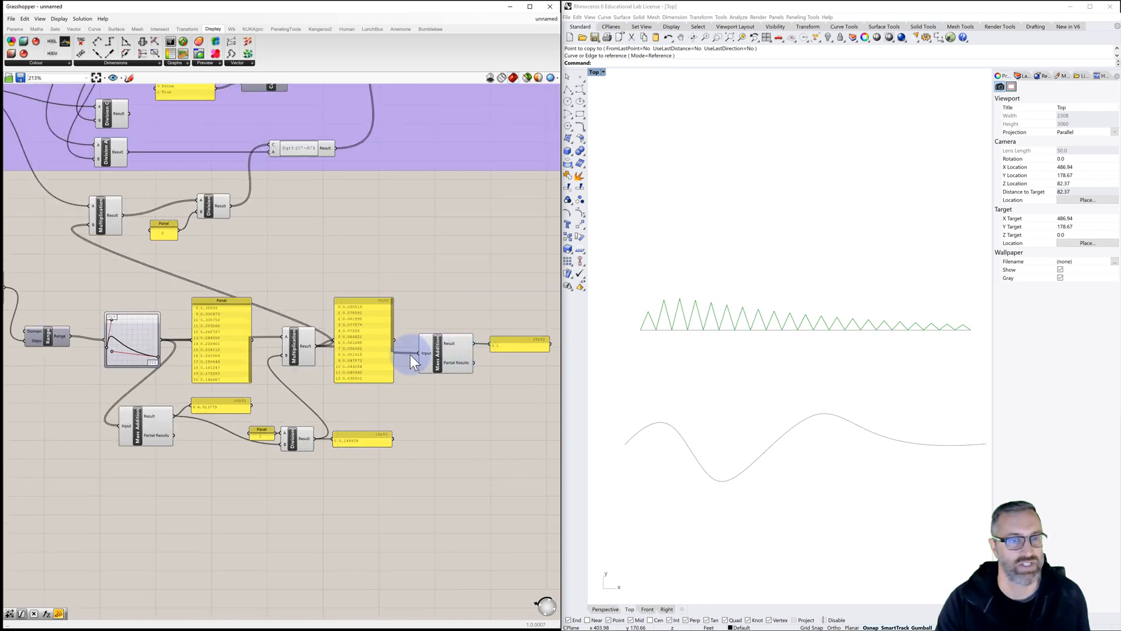
pyautogui.moveTo(337, 342); pyautogui.dragTo(431, 412, button='right')
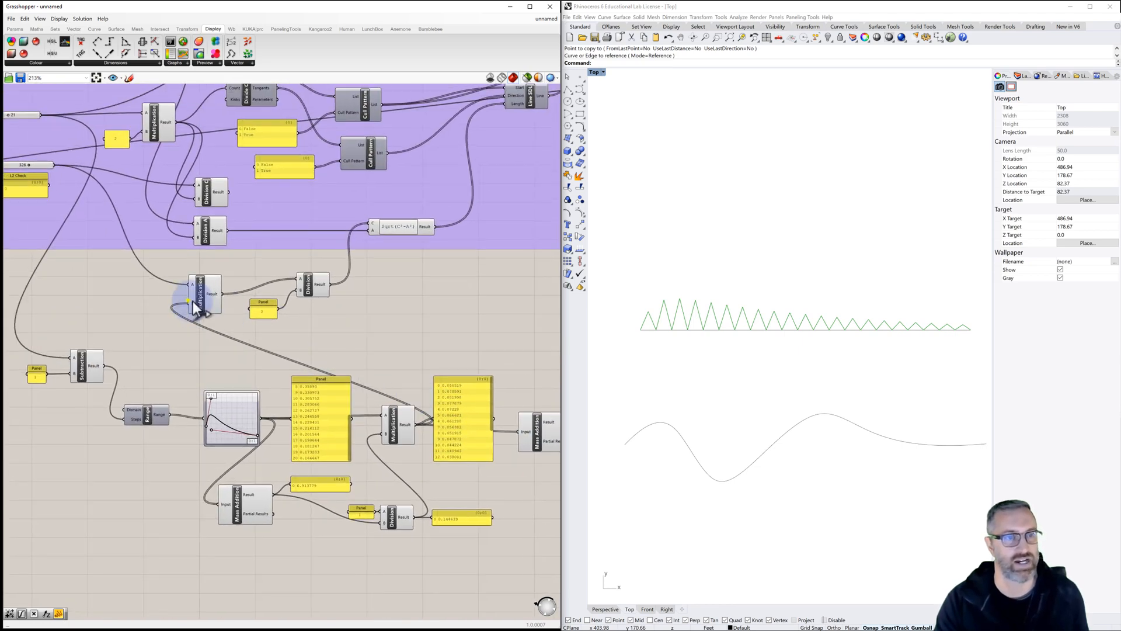
# Step: Lower the L2 slider slightly to test the folded curve's total length
pyautogui.moveTo(188, 300); pyautogui.dragTo(227, 316, button='right')
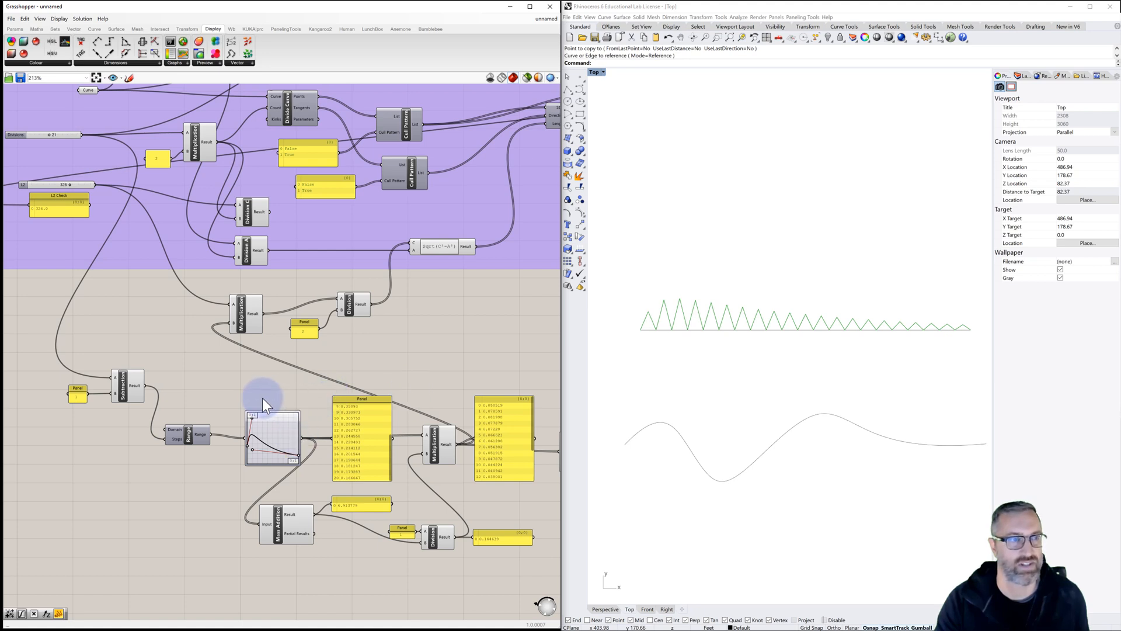
pyautogui.moveTo(262, 398); pyautogui.dragTo(283, 401, button='right')
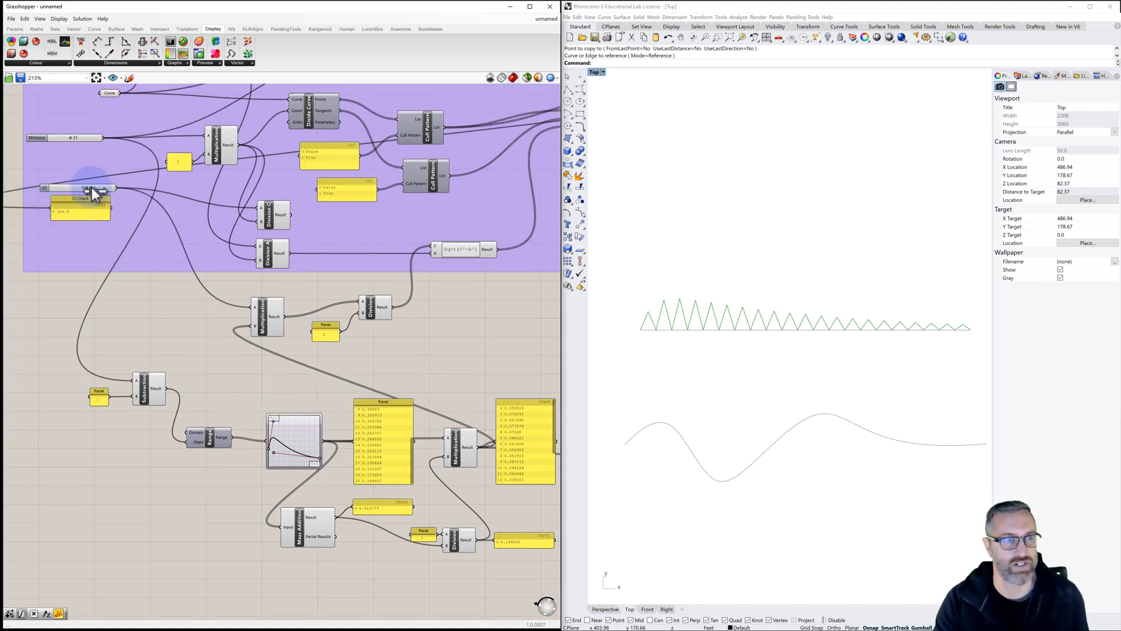
pyautogui.moveTo(91, 187)
pyautogui.mouseDown()
pyautogui.moveTo(119, 190)
pyautogui.moveTo(72, 189)
pyautogui.moveTo(89, 189)
pyautogui.mouseUp()
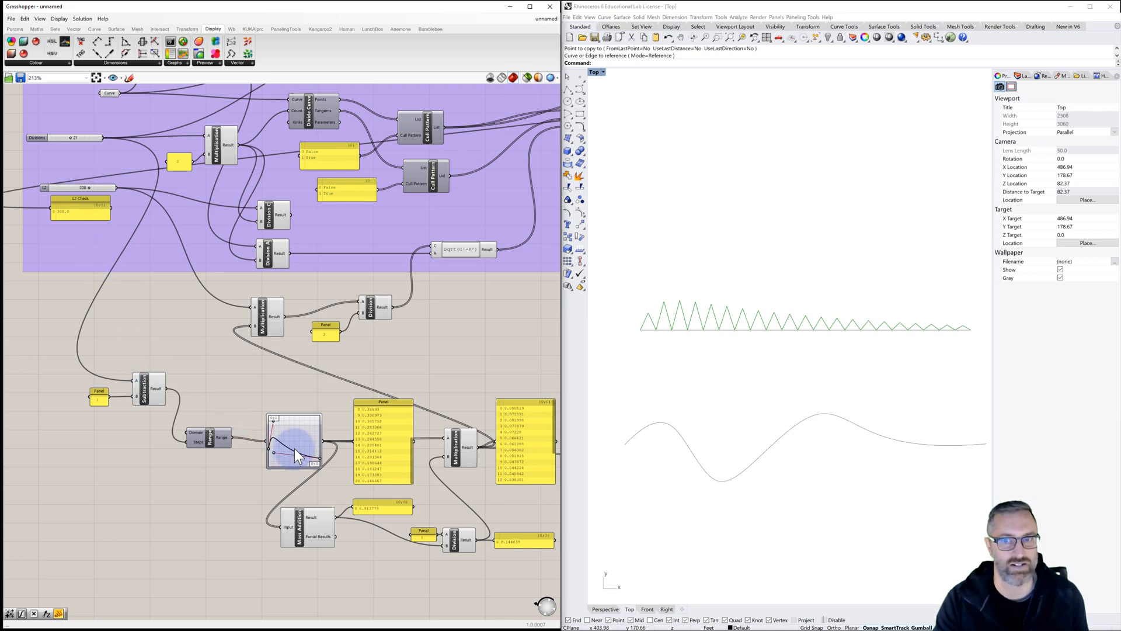
# Step: Reshape the Graph Mapper's Bezier curve, moving the start handle to the graph's upper-left corner and the end handle low in its left half
pyautogui.scroll(5, 294, 449)
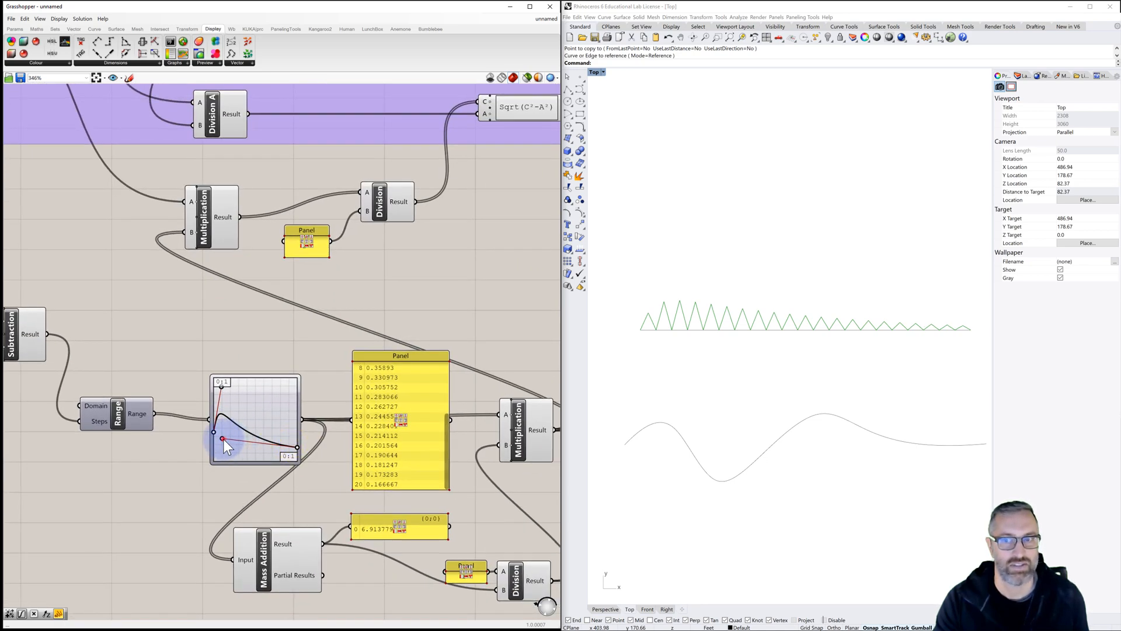
pyautogui.moveTo(223, 439); pyautogui.dragTo(289, 447)
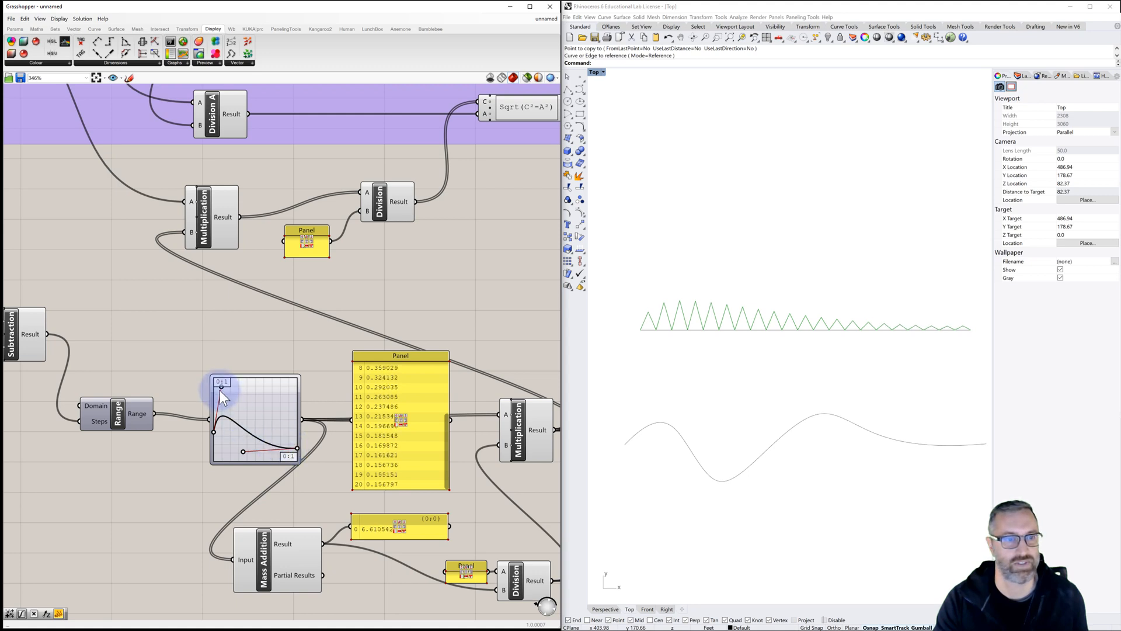
pyautogui.moveTo(218, 388)
pyautogui.mouseDown()
pyautogui.moveTo(292, 384)
pyautogui.moveTo(234, 390)
pyautogui.moveTo(212, 367)
pyautogui.mouseUp()
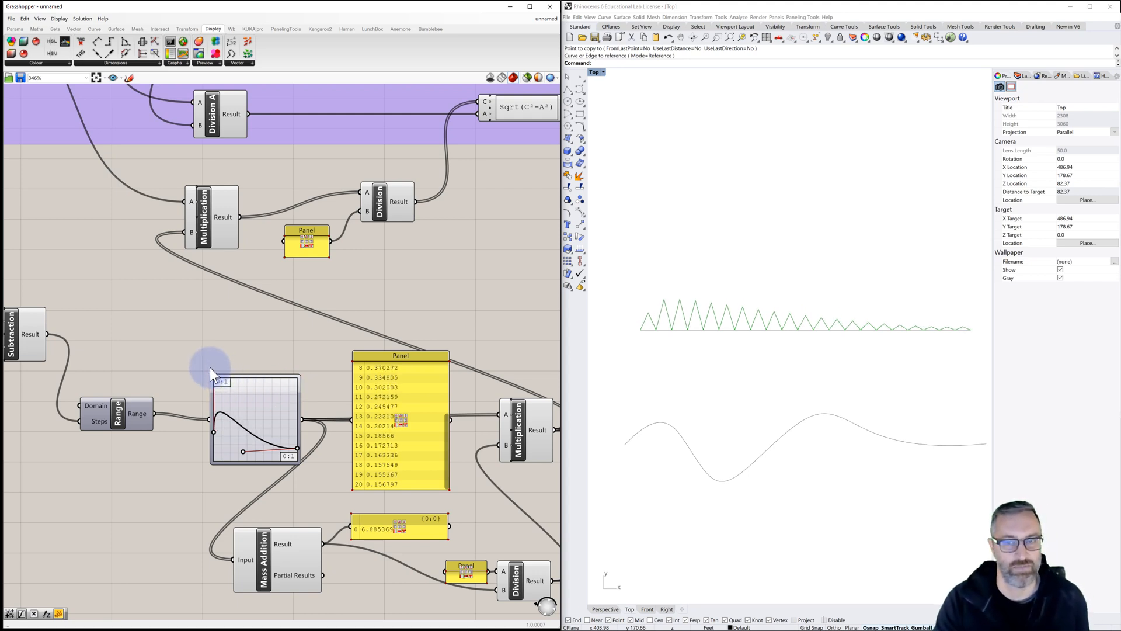
pyautogui.moveTo(246, 449)
pyautogui.mouseDown()
pyautogui.moveTo(246, 435)
pyautogui.moveTo(236, 454)
pyautogui.mouseUp()
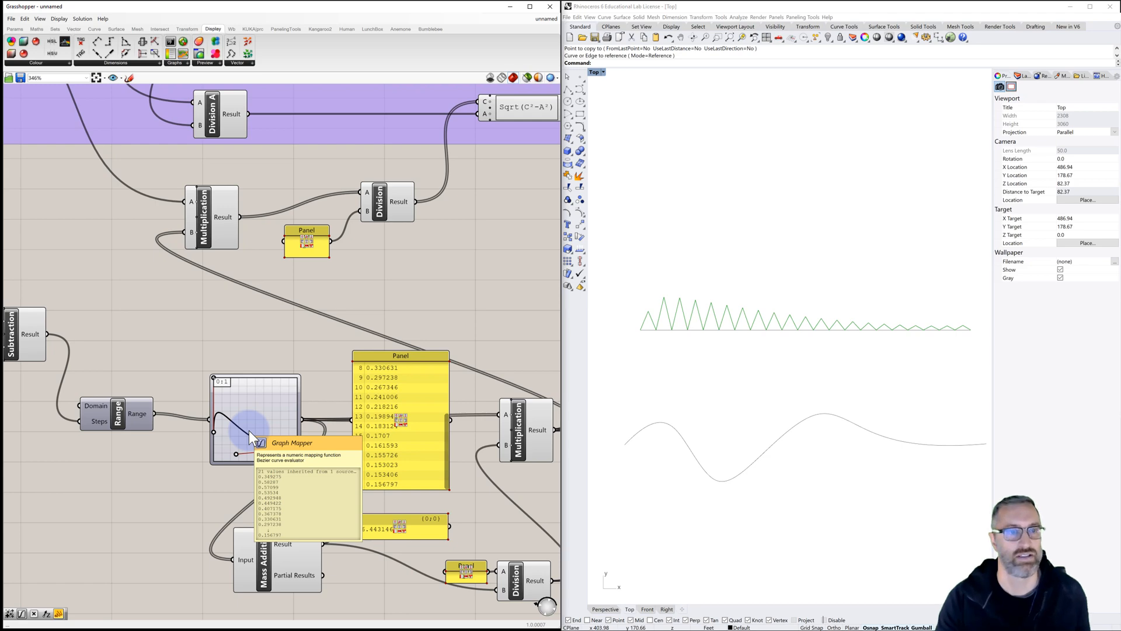
# Step: Group all components of the definition, including the existing group and the new chain below it
pyautogui.scroll(-5, 241, 387)
pyautogui.scroll(-5, 240, 388)
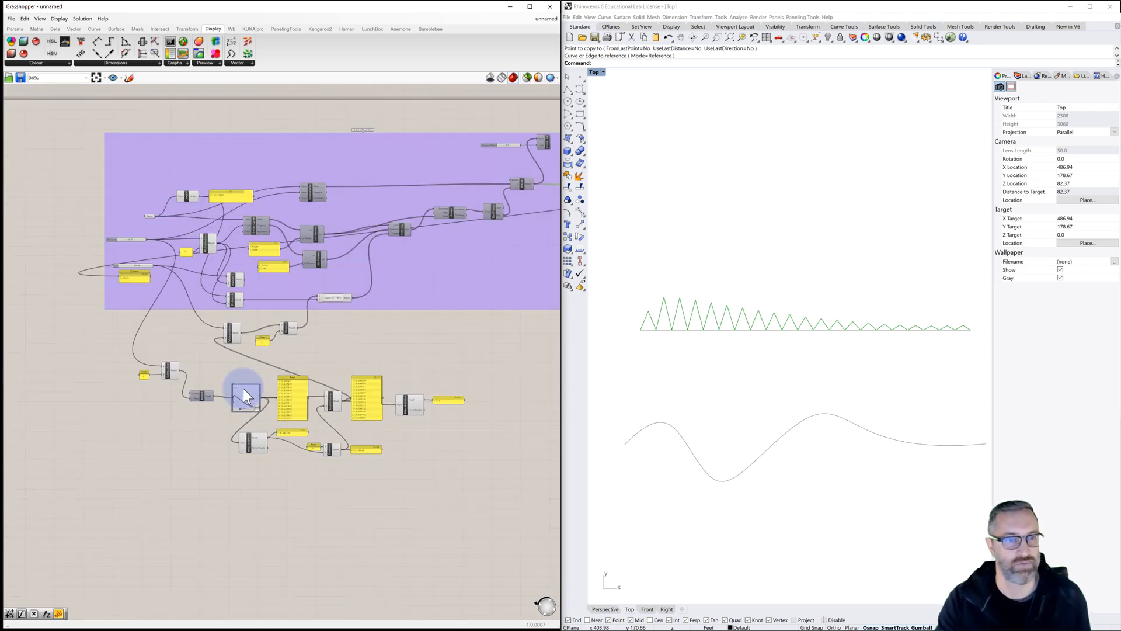
pyautogui.moveTo(296, 380); pyautogui.dragTo(239, 361, button='right')
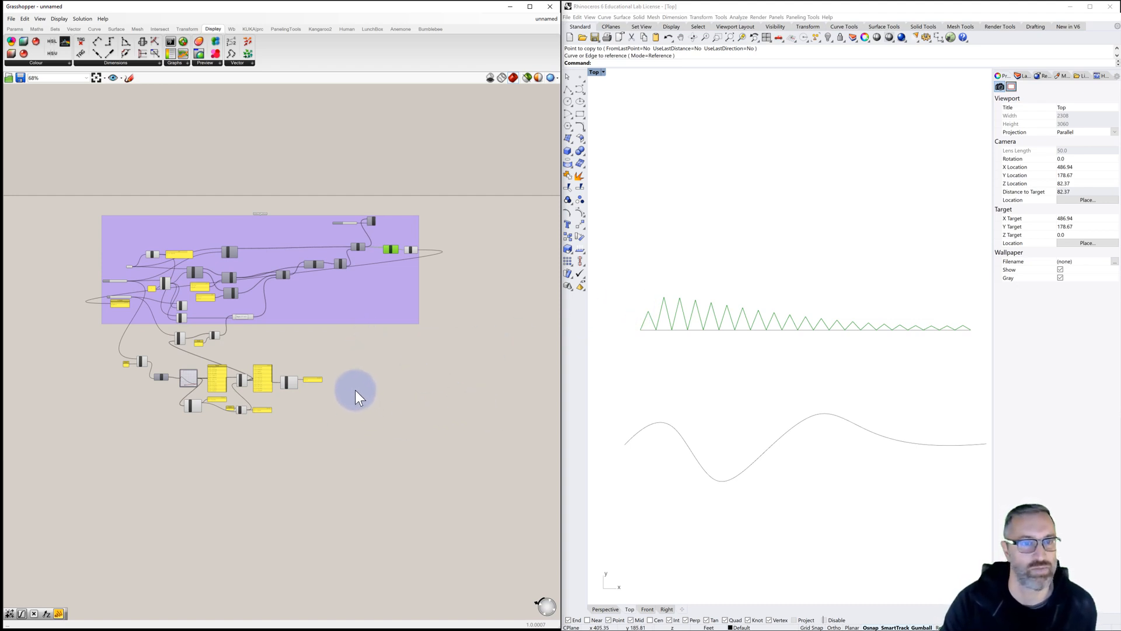
pyautogui.click(307, 300)
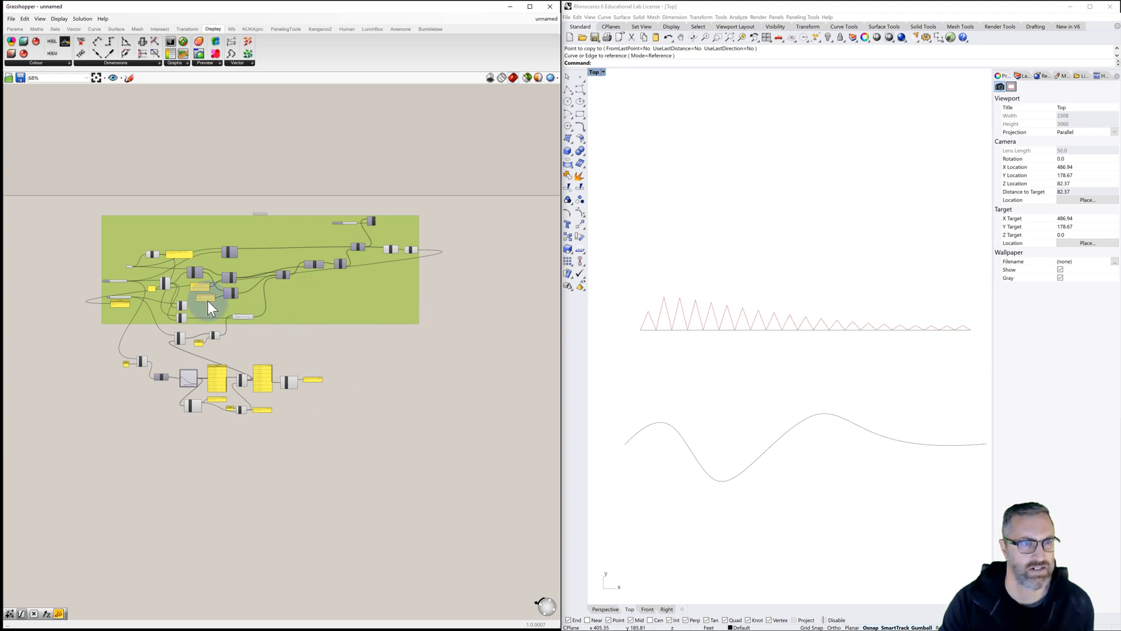
pyautogui.moveTo(68, 205); pyautogui.dragTo(451, 468)
pyautogui.scroll(2, 314, 349)
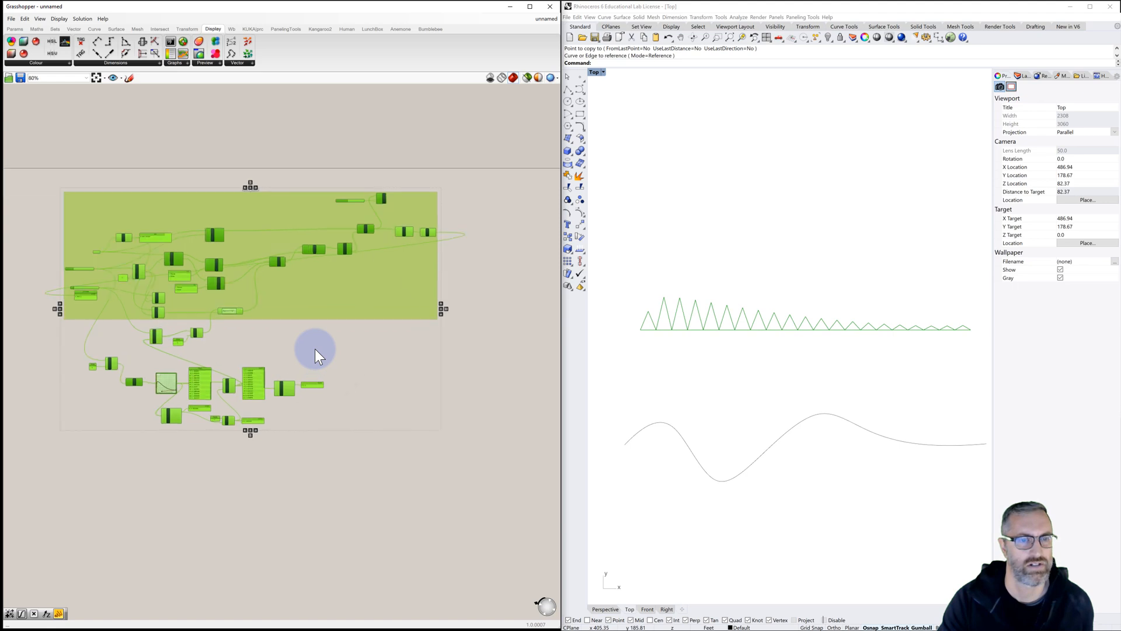
pyautogui.middleClick(314, 349)
pyautogui.click(314, 327)
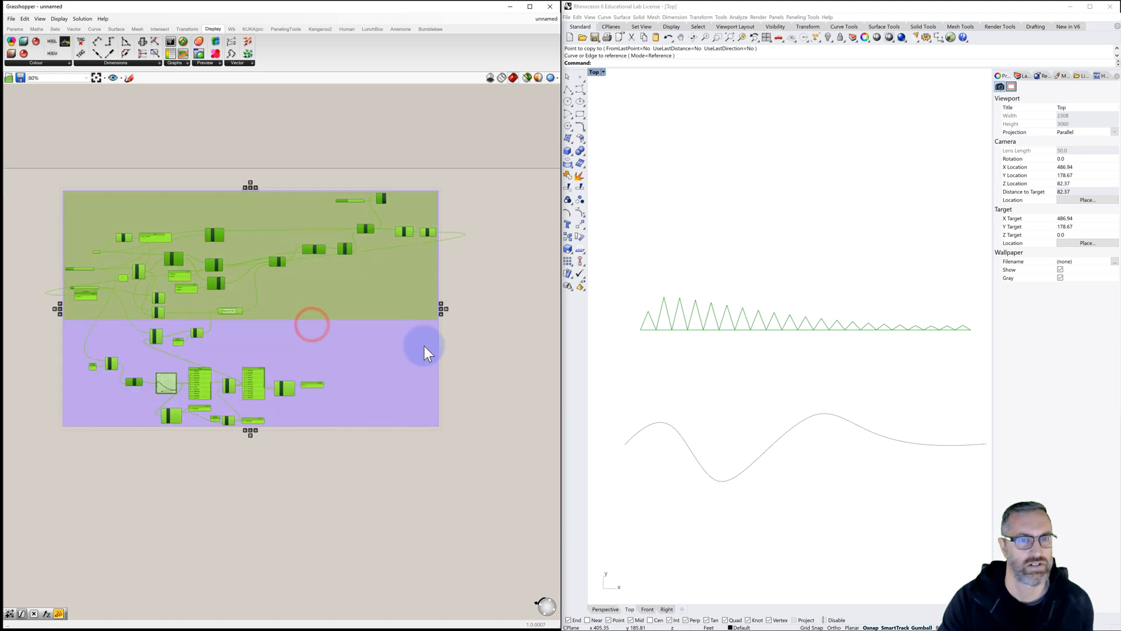
# Step: Delete the old inner group around the upper components, keeping the components themselves
pyautogui.click(470, 338)
pyautogui.click(401, 307)
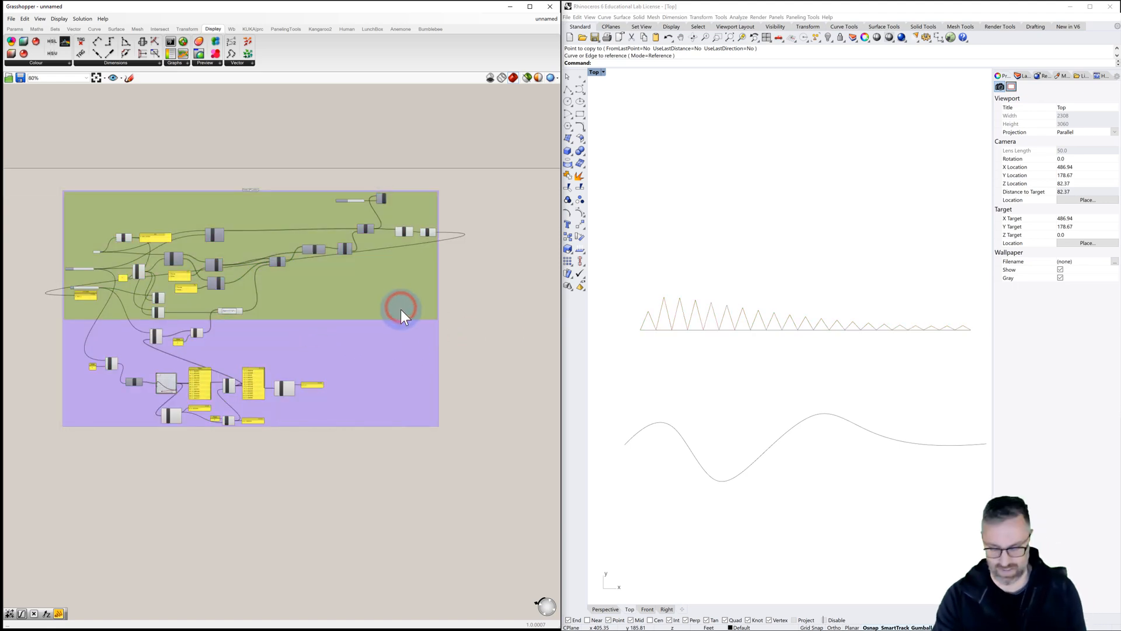
pyautogui.press('Delete')
# Step: Name the new group "Folded NON_Uniform"
pyautogui.scroll(4, 267, 208)
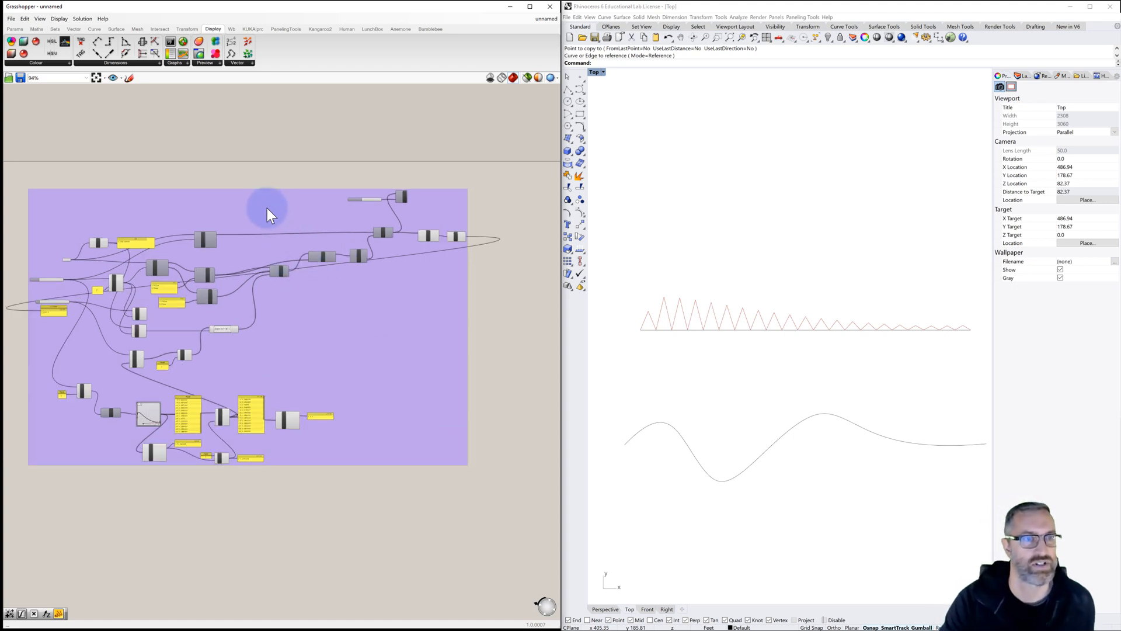
pyautogui.click(264, 200)
pyautogui.rightClick(264, 201)
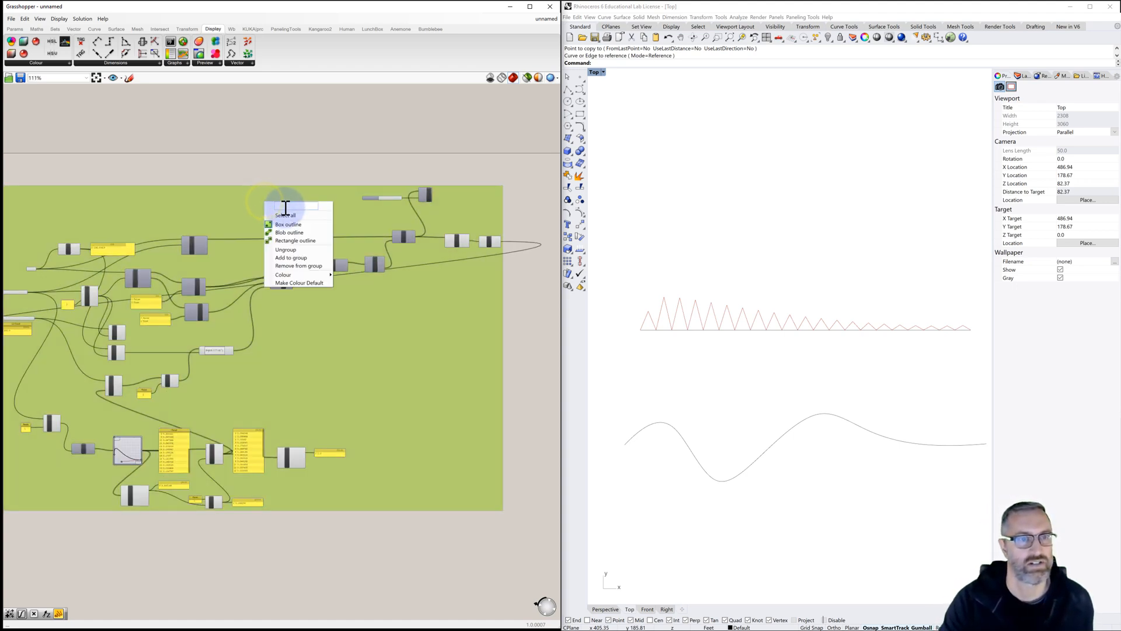
pyautogui.click(285, 207)
pyautogui.write('Fo')
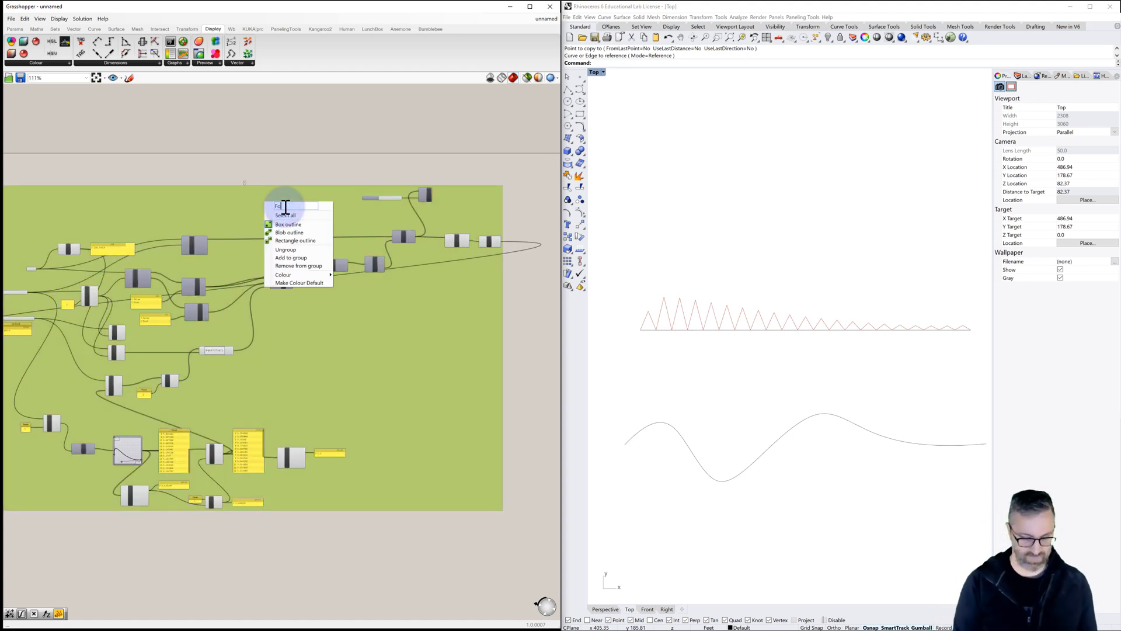
pyautogui.write('lded')
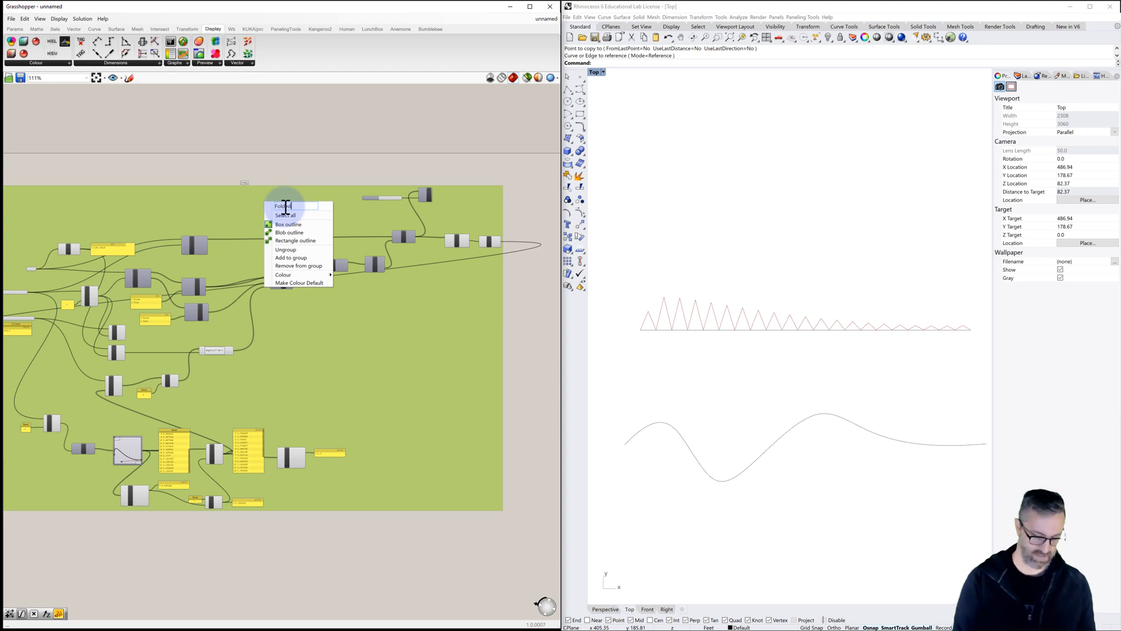
pyautogui.write(' NON_')
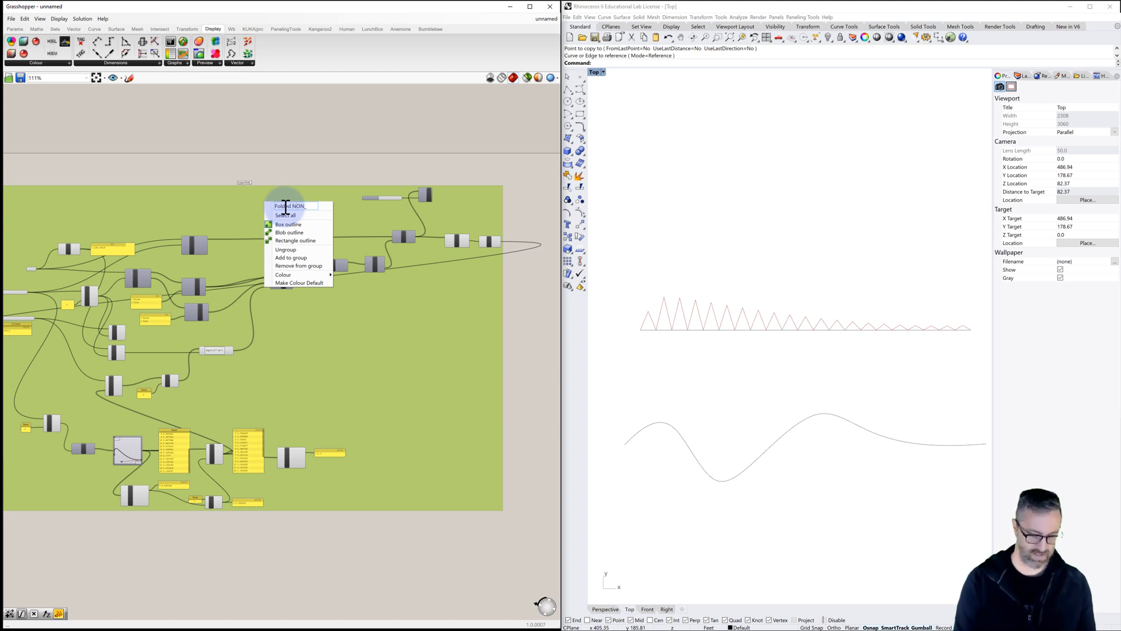
pyautogui.write('Uni')
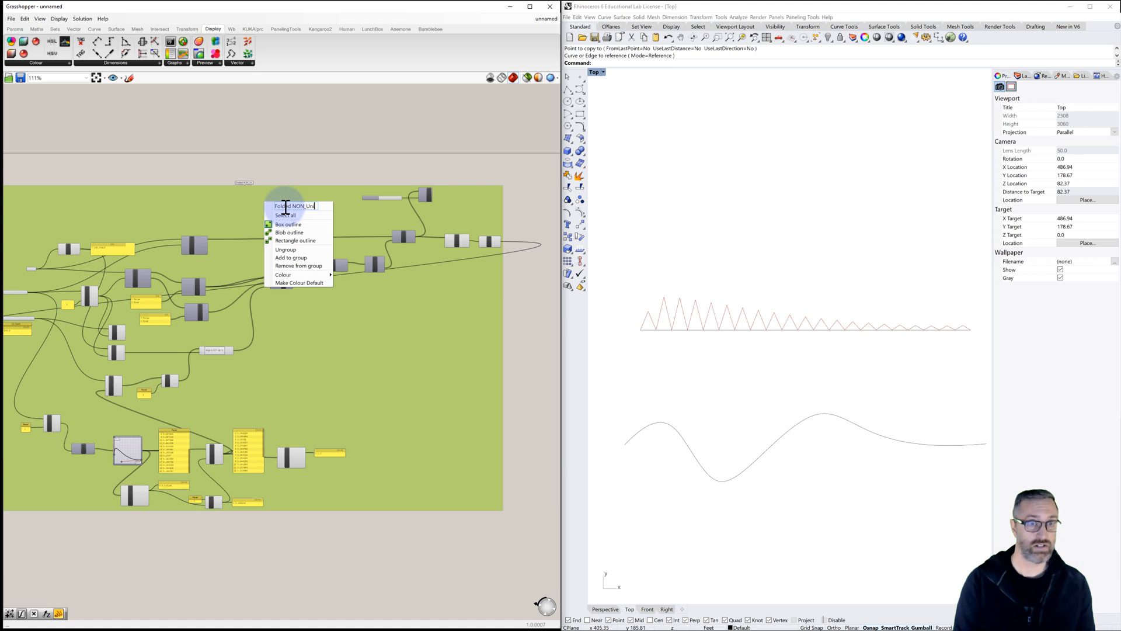
pyautogui.write('form')
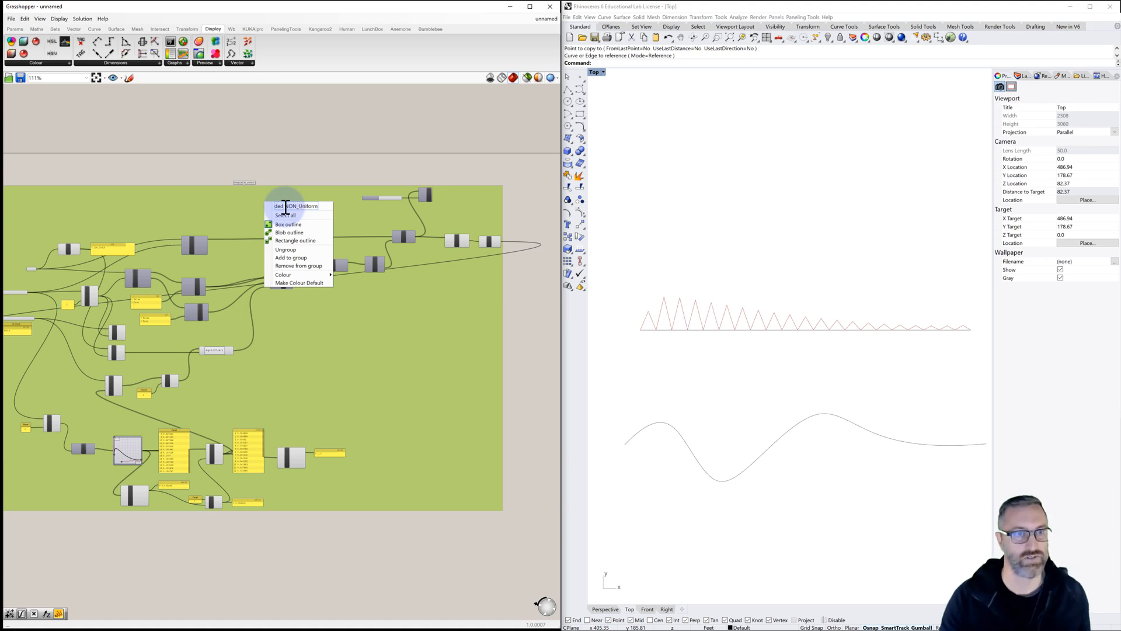
pyautogui.click(297, 163)
# Step: Reassign the Curve parameter to the wavy curve in the Rhino Top viewport
pyautogui.scroll(-3, 318, 201)
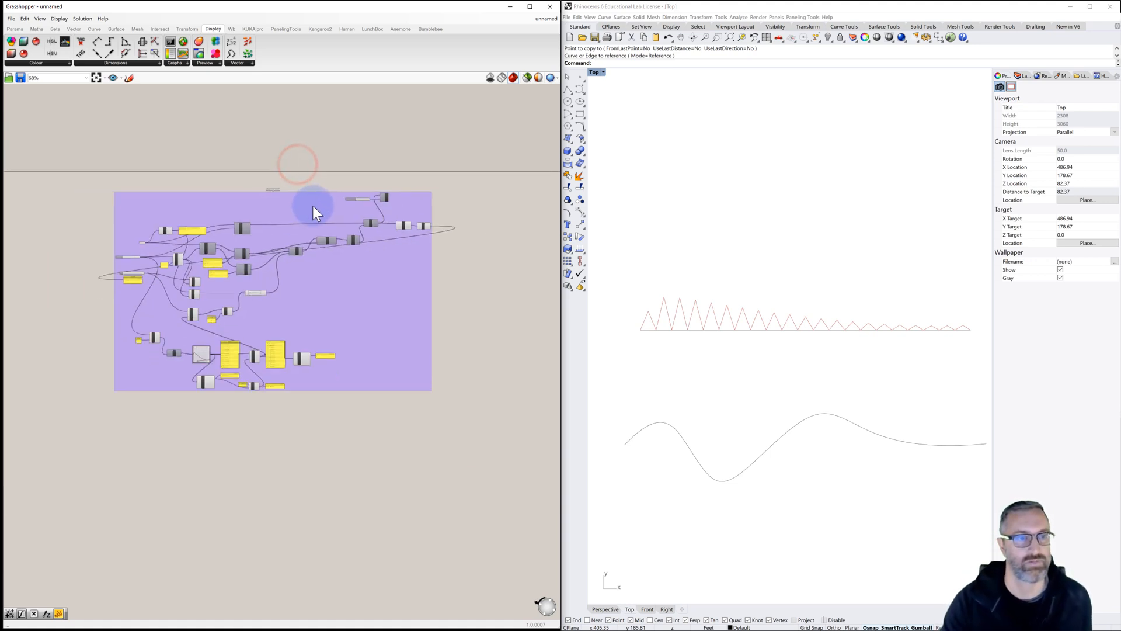
pyautogui.scroll(5, 157, 254)
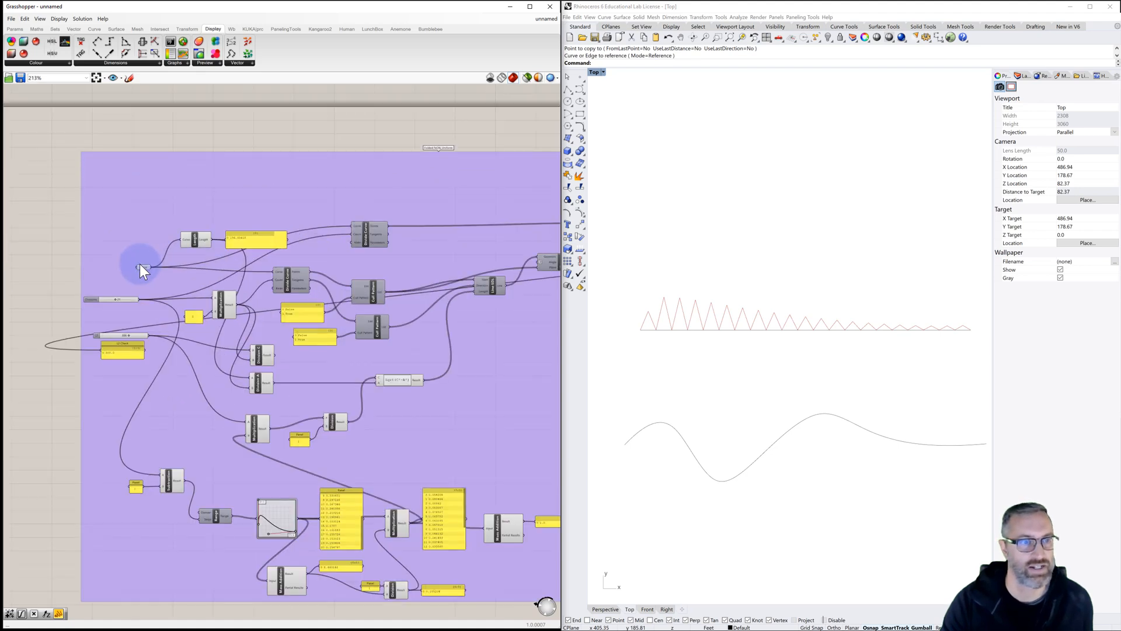
pyautogui.scroll(2, 139, 264)
pyautogui.click(143, 269)
pyautogui.rightClick(143, 268)
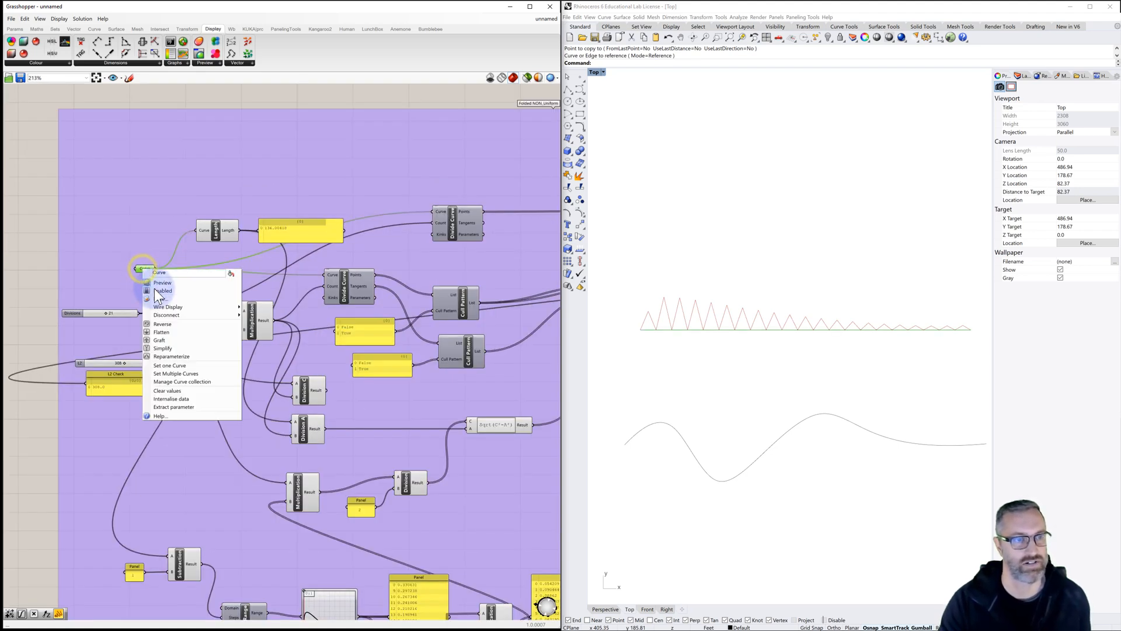
pyautogui.click(173, 364)
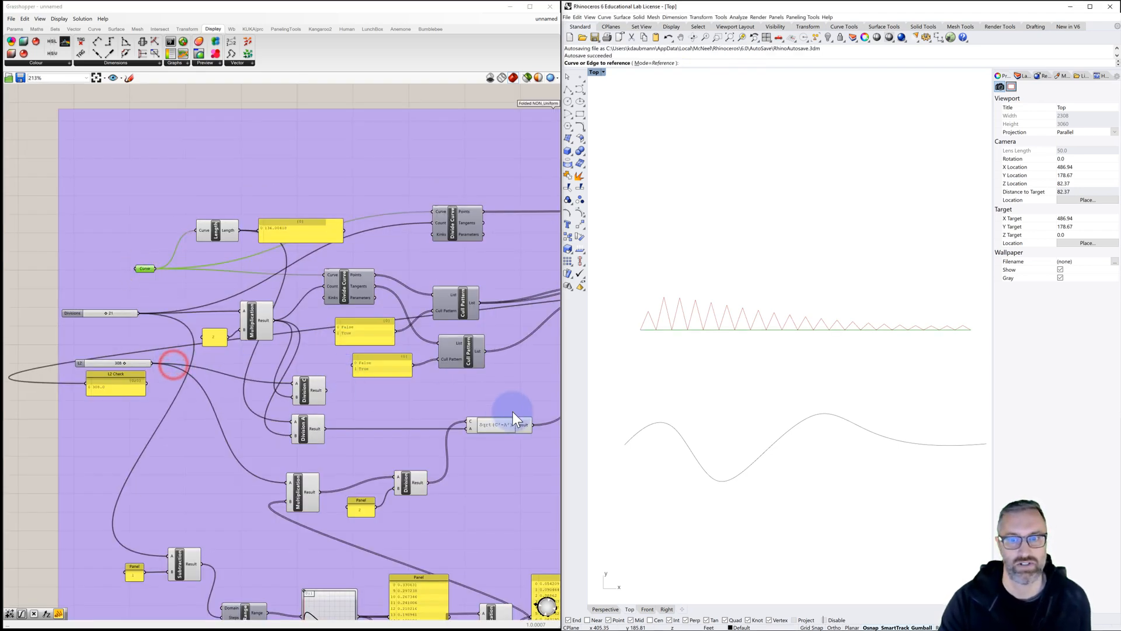
pyautogui.click(637, 430)
pyautogui.scroll(-2, 646, 419)
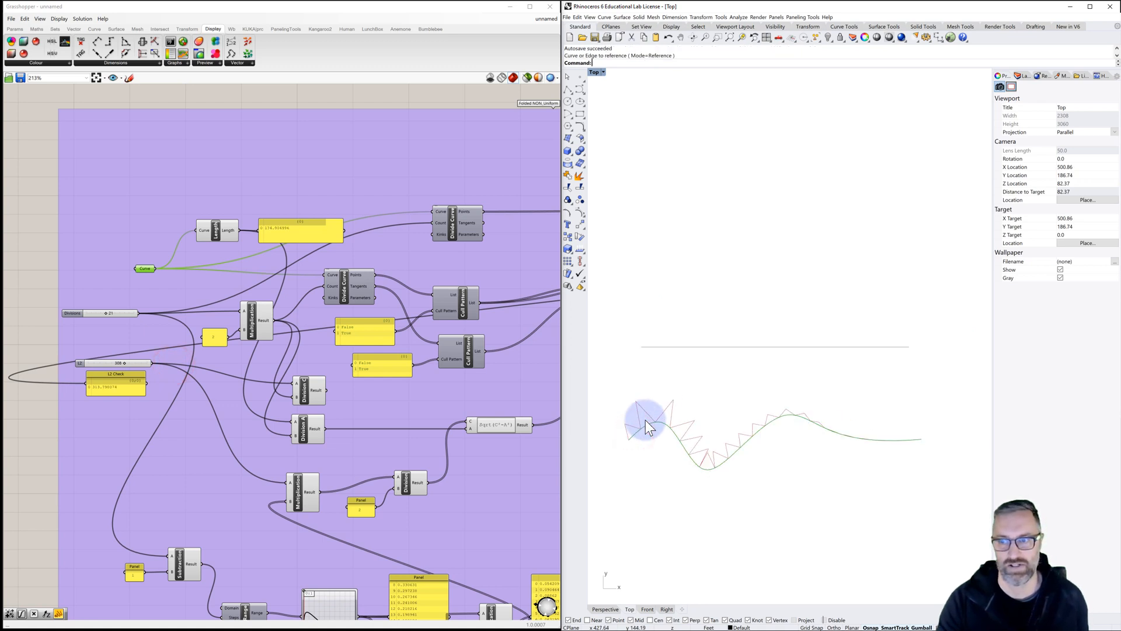
pyautogui.moveTo(665, 426); pyautogui.dragTo(677, 416, button='right')
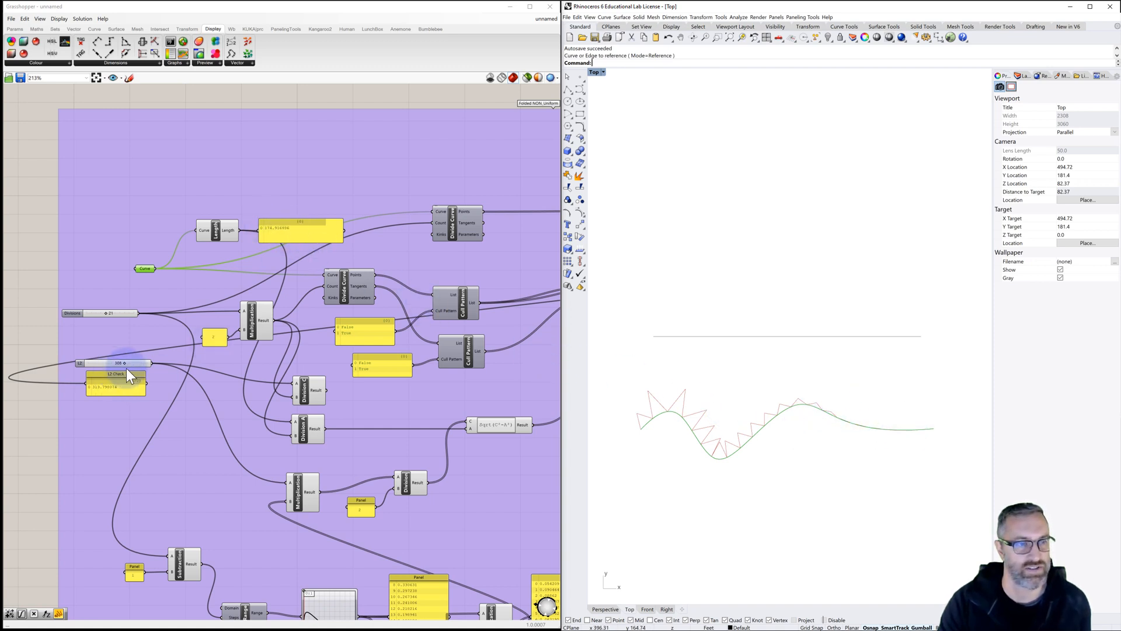
# Step: Raise the L2 slider to 375 for the wavy curve
pyautogui.moveTo(164, 439); pyautogui.dragTo(163, 394, button='right')
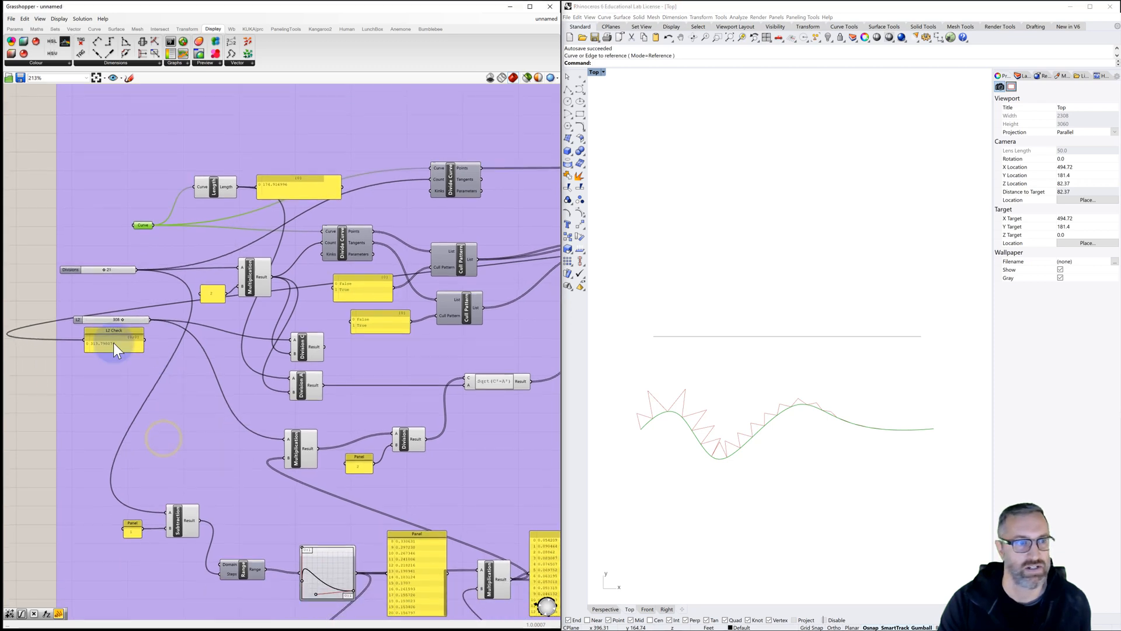
pyautogui.scroll(1, 124, 319)
pyautogui.moveTo(124, 321); pyautogui.dragTo(137, 320)
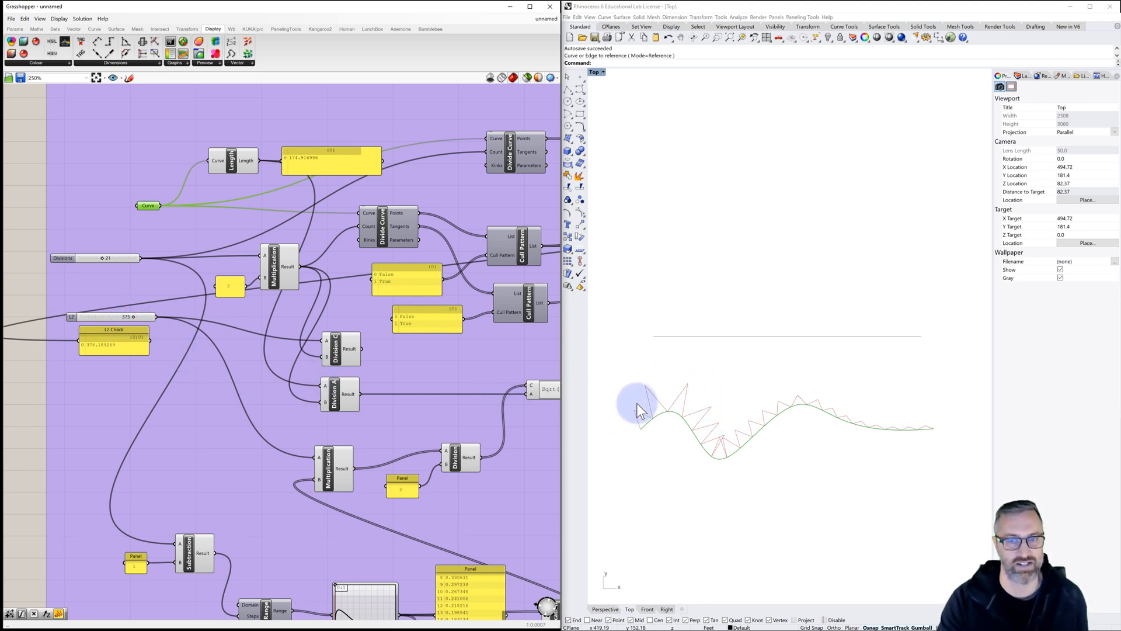
# Step: Reshape the Graph Mapper's Bezier curve into an arch peaking toward its end, with a lowered start handle
pyautogui.moveTo(507, 514); pyautogui.dragTo(393, 420, button='right')
pyautogui.scroll(3, 275, 514)
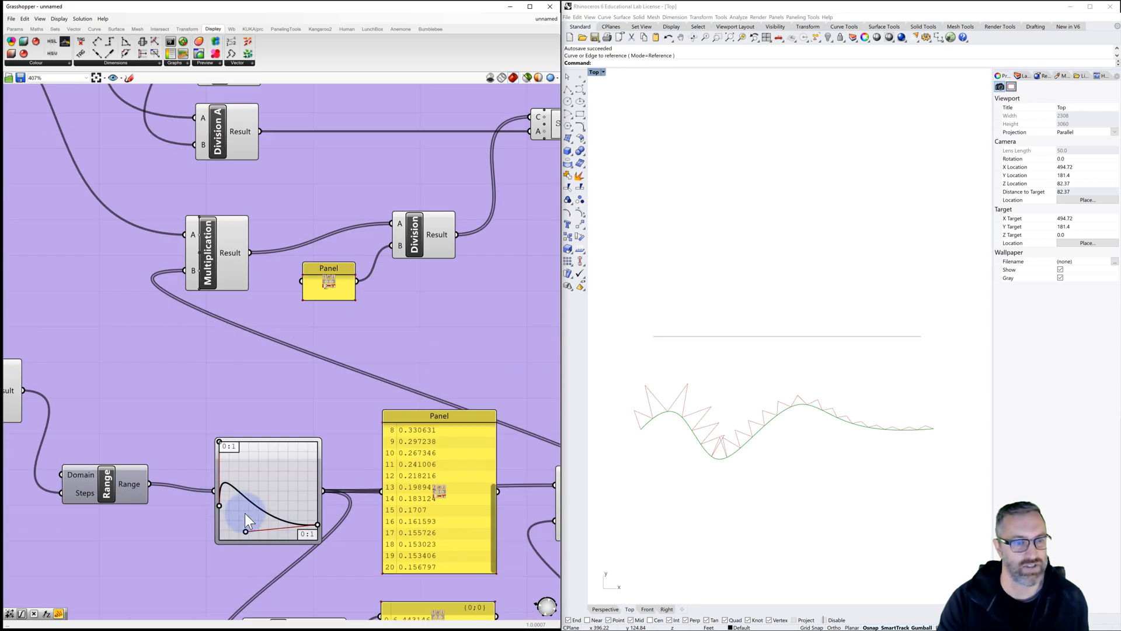
pyautogui.moveTo(245, 529); pyautogui.dragTo(318, 453)
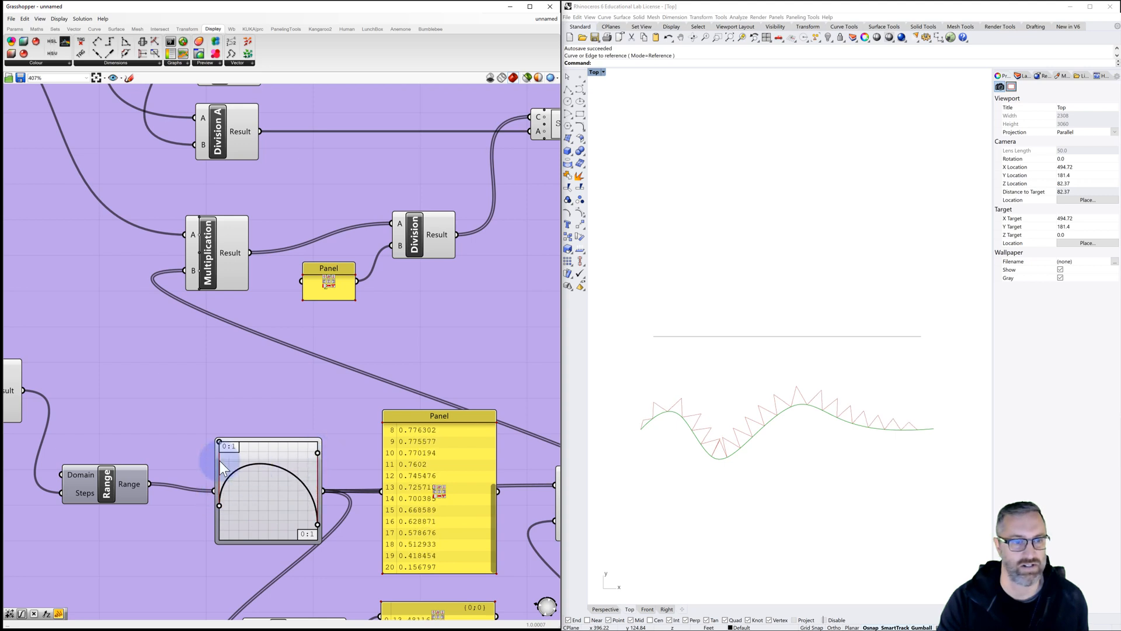
pyautogui.moveTo(221, 442); pyautogui.dragTo(220, 518)
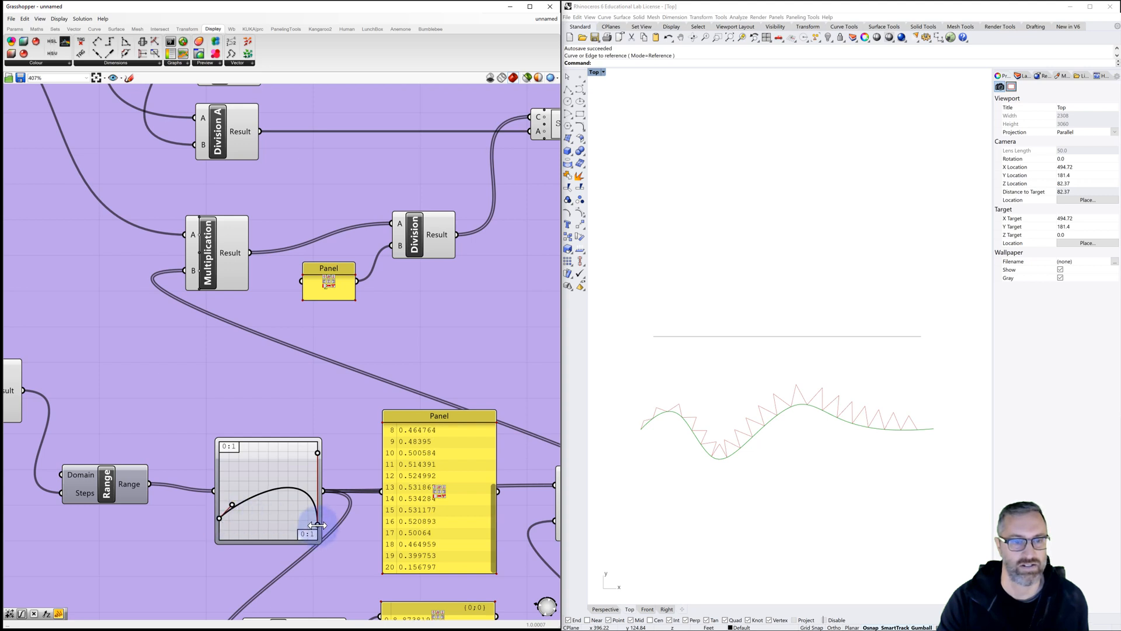
# Step: Reshape the Graph Mapper curve to climb steeply from the lowest start value and flatten toward the maximum end value
pyautogui.moveTo(317, 525); pyautogui.dragTo(299, 435)
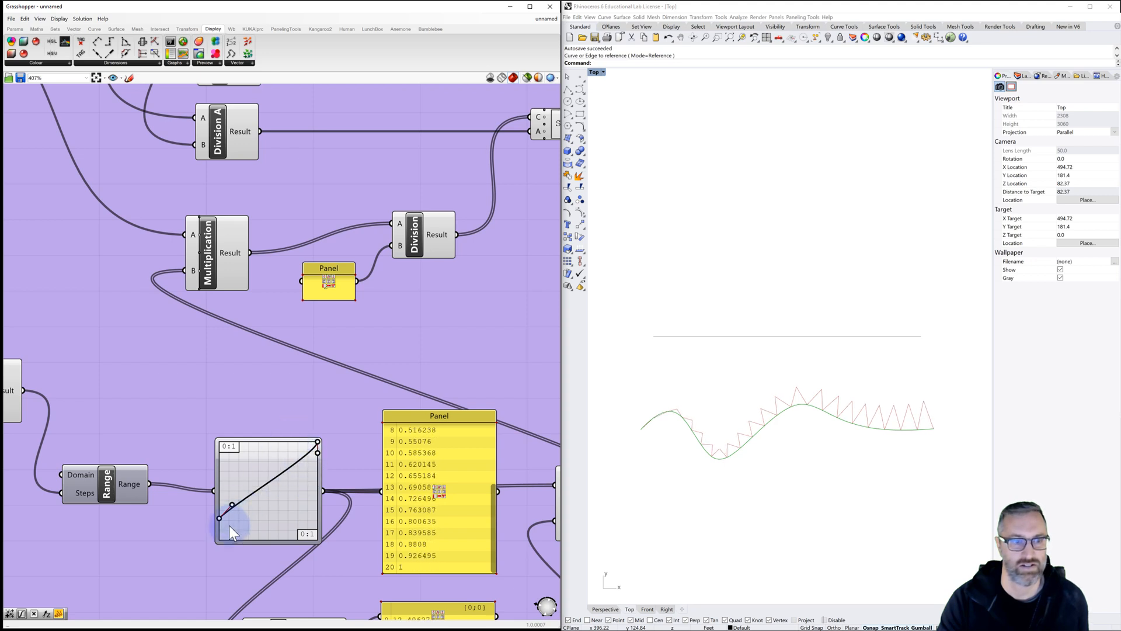
pyautogui.moveTo(217, 522); pyautogui.dragTo(221, 549)
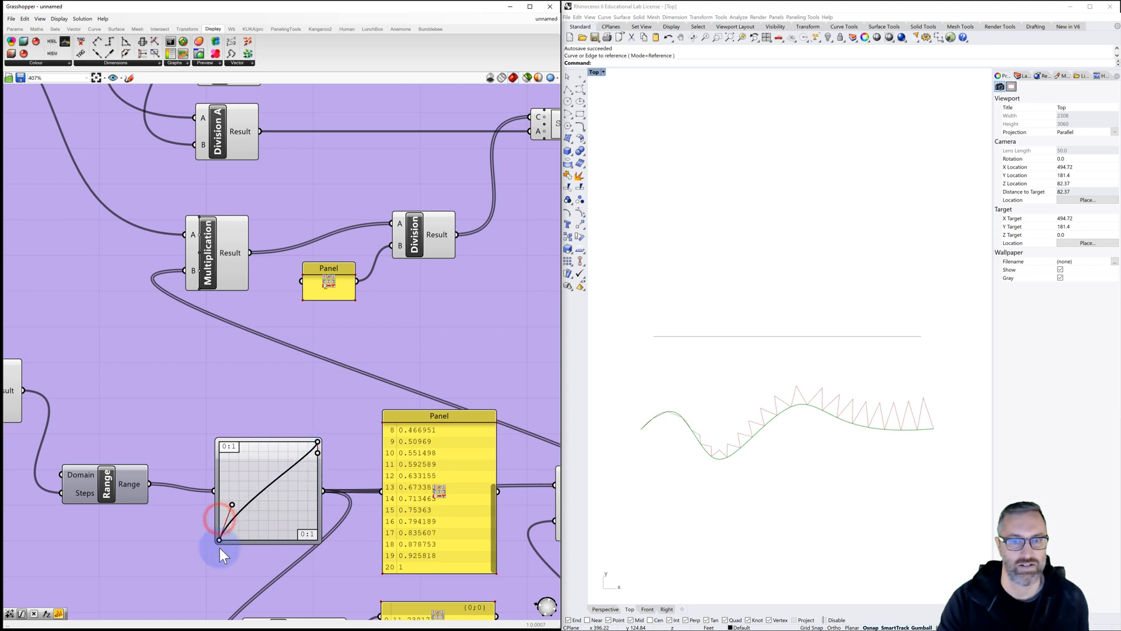
pyautogui.moveTo(232, 506); pyautogui.dragTo(215, 439)
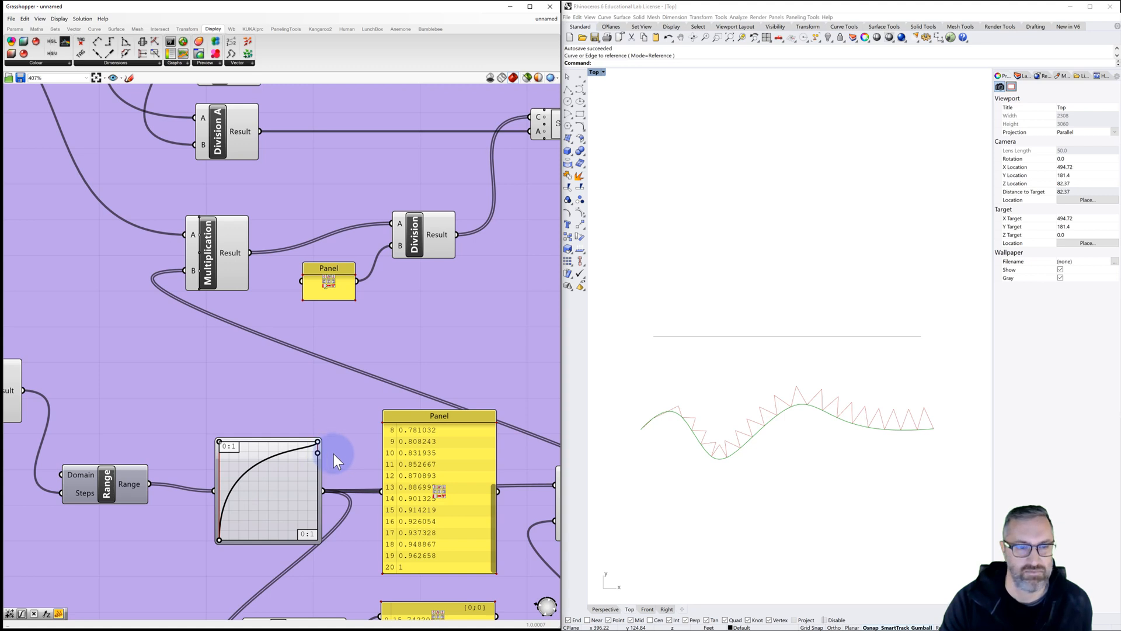
# Step: Reshape the Graph Mapper curve into a low, nearly symmetric arch with both ends lowered and both handles pulled inward
pyautogui.moveTo(317, 449); pyautogui.dragTo(218, 507)
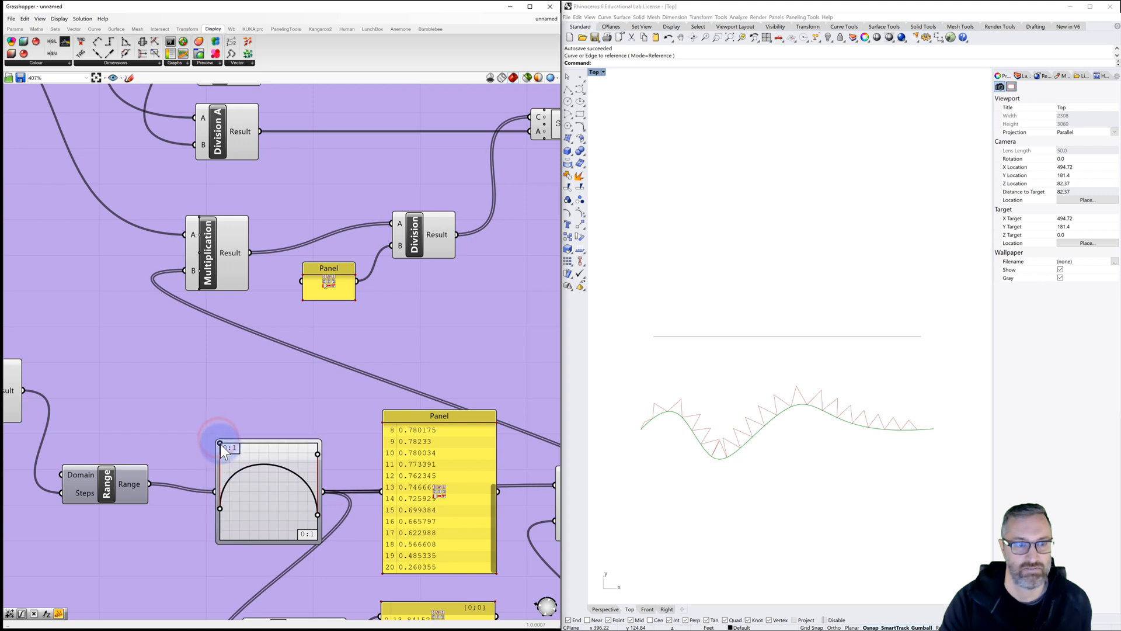
pyautogui.moveTo(220, 444); pyautogui.dragTo(250, 464)
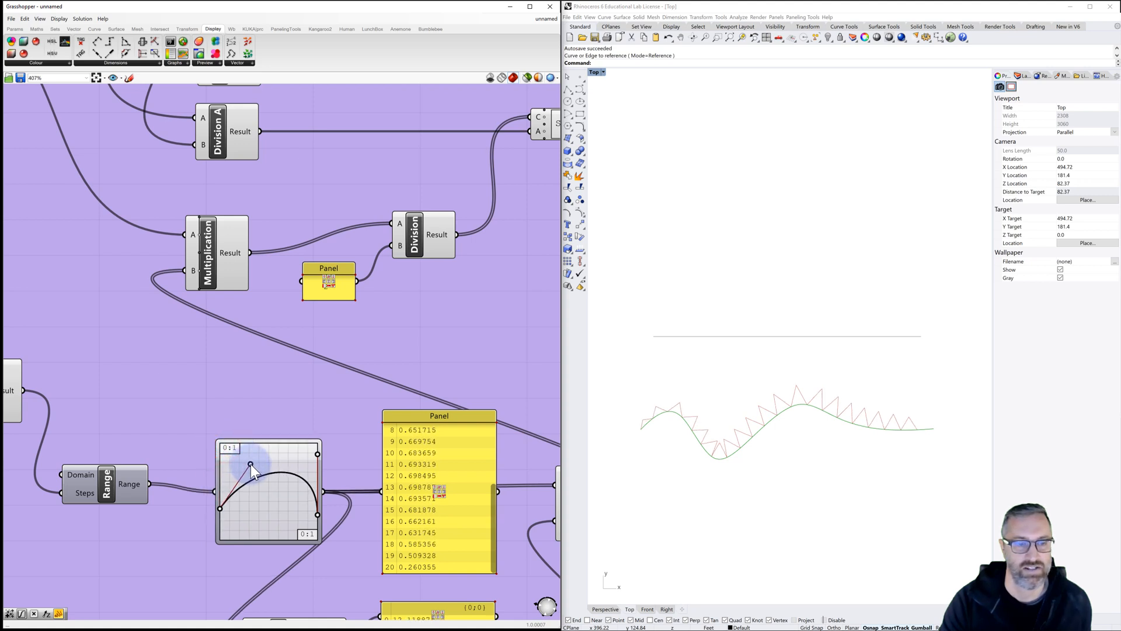
pyautogui.moveTo(317, 454); pyautogui.dragTo(292, 482)
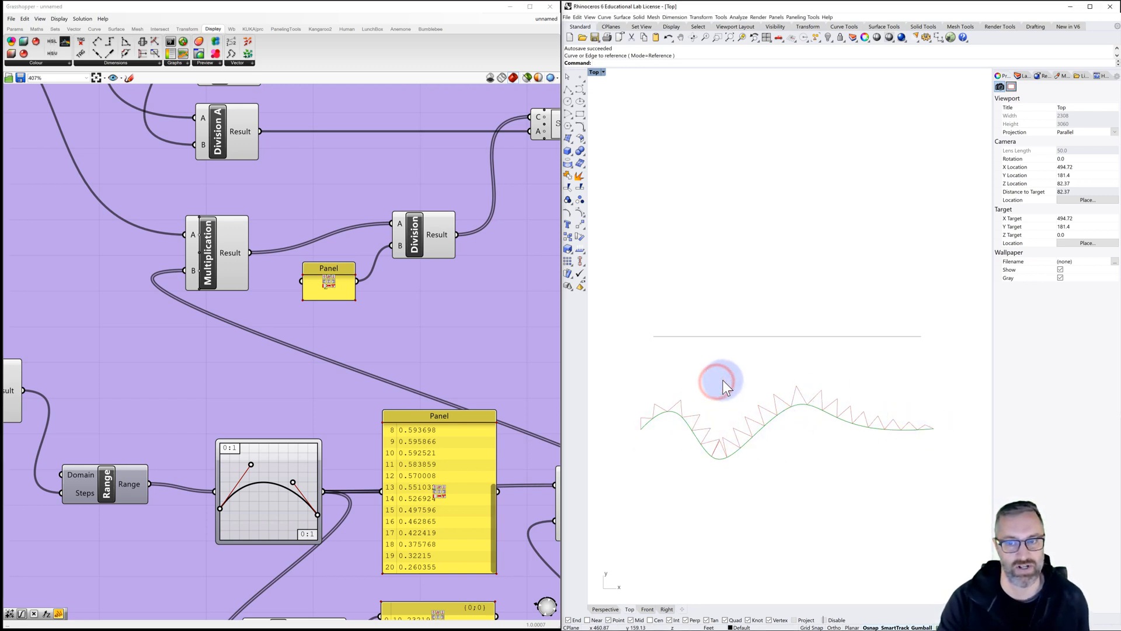
# Step: Examine the folded curves together in the Rhino Top viewport and review the full Folded NON_Uniform group in the temporarily widened Grasshopper window
pyautogui.moveTo(718, 390); pyautogui.dragTo(890, 398, button='right')
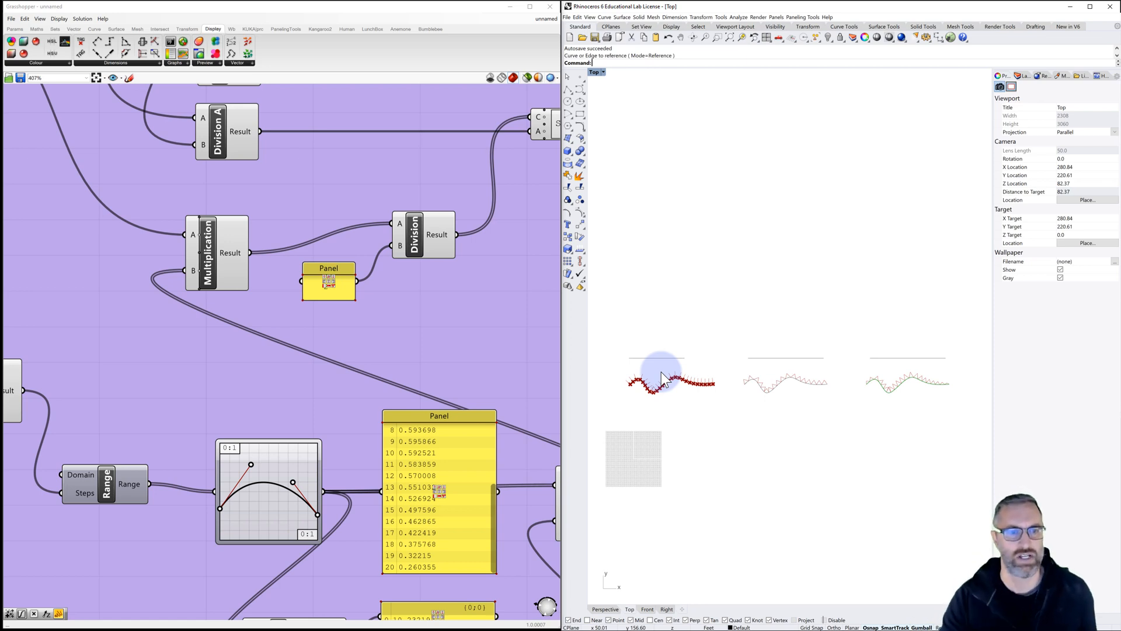
pyautogui.scroll(-6, 416, 364)
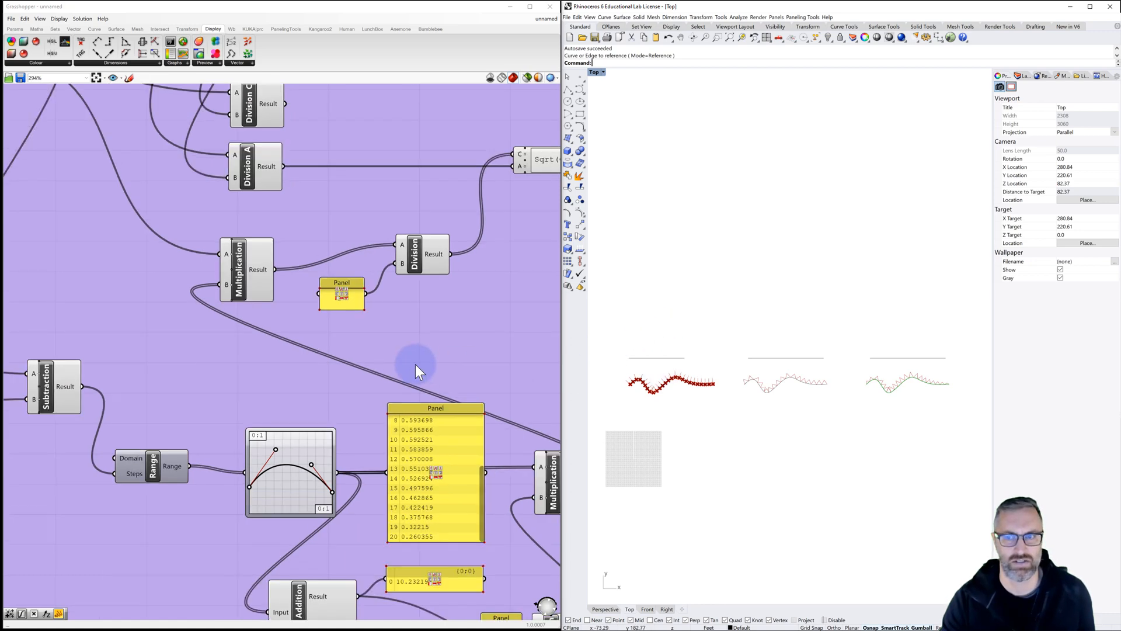
pyautogui.moveTo(417, 355); pyautogui.dragTo(322, 411, button='right')
pyautogui.scroll(1, 246, 374)
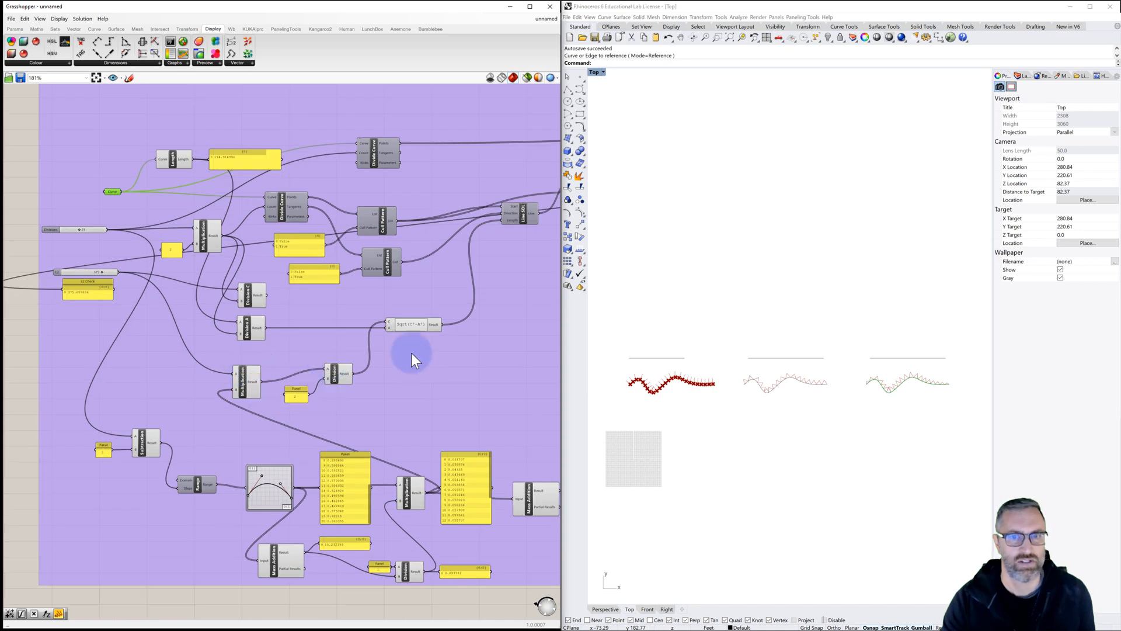
pyautogui.moveTo(560, 358); pyautogui.dragTo(993, 344)
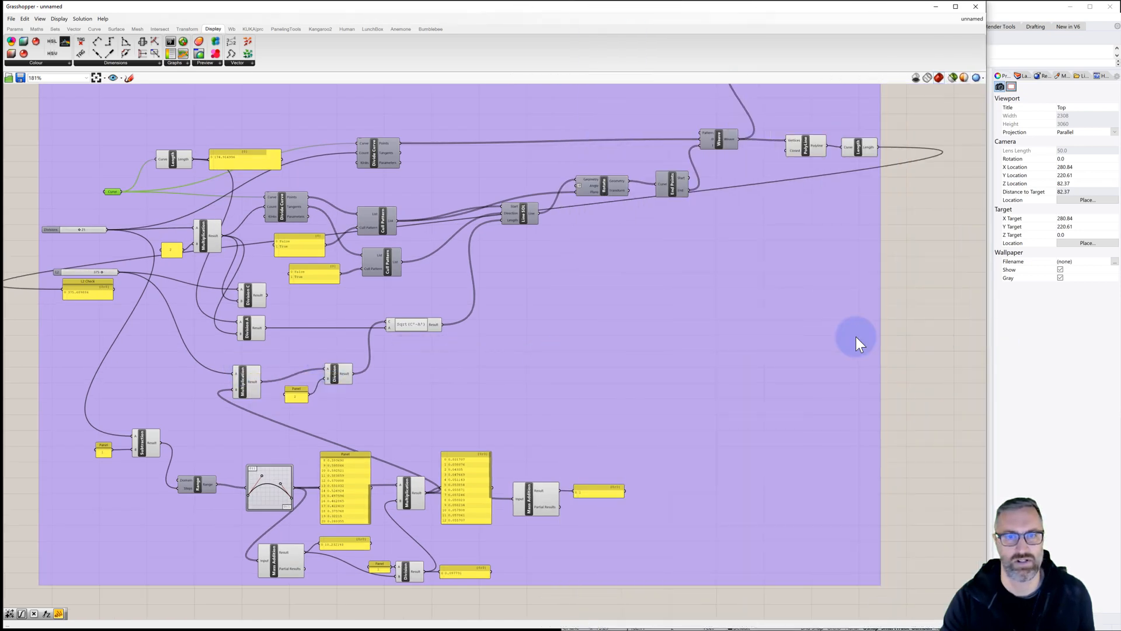
pyautogui.moveTo(724, 302); pyautogui.dragTo(751, 333, button='right')
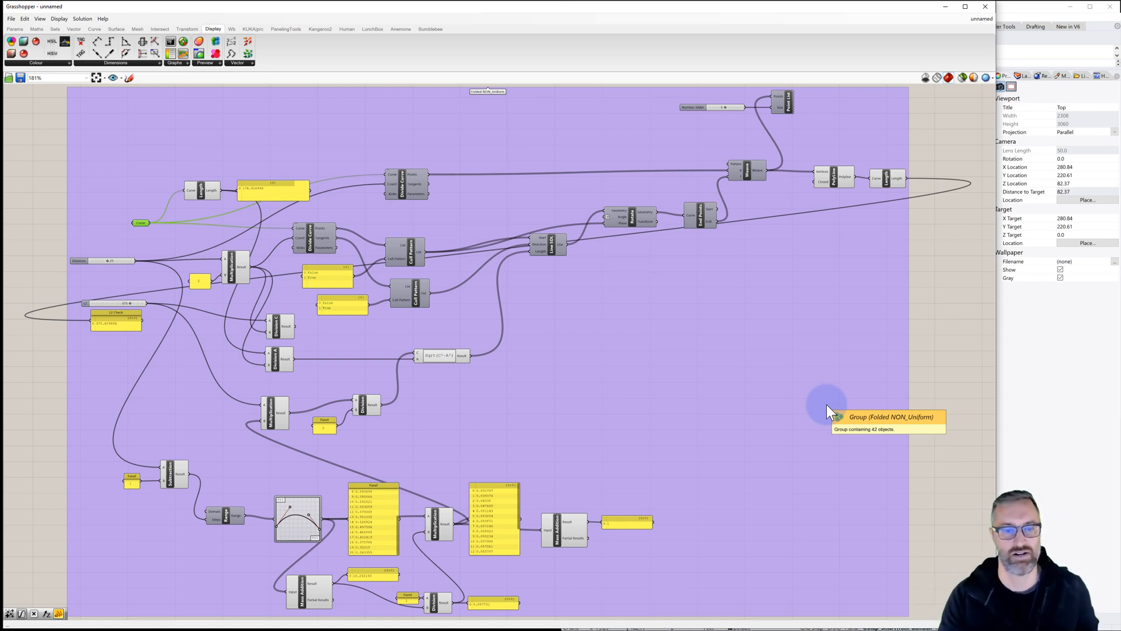
pyautogui.scroll(-2, 734, 411)
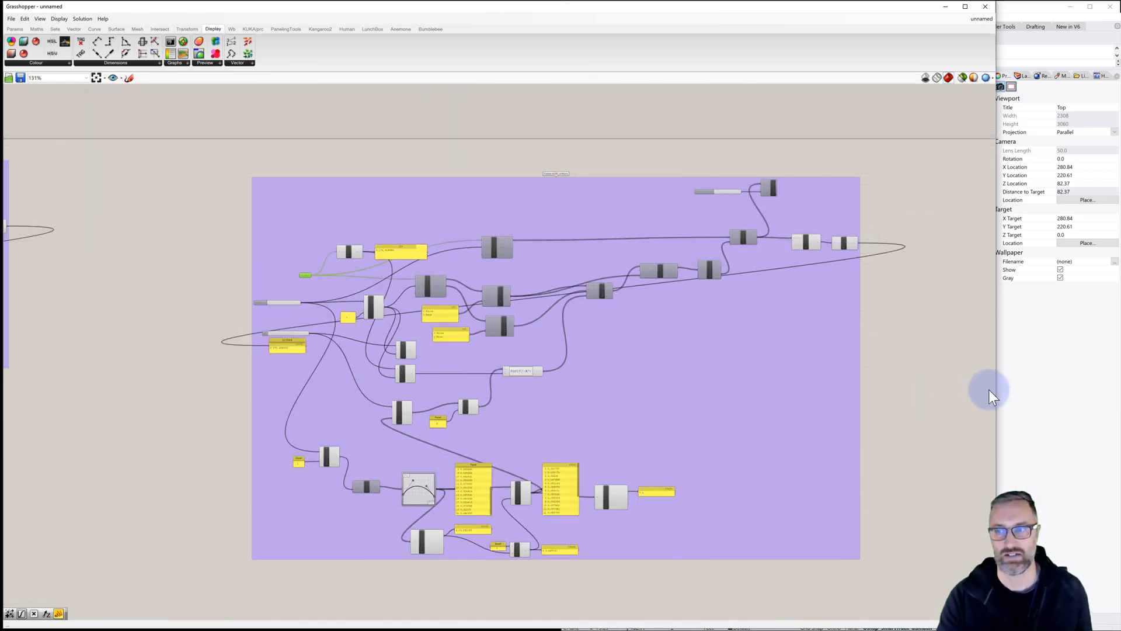
pyautogui.moveTo(996, 391); pyautogui.dragTo(558, 393)
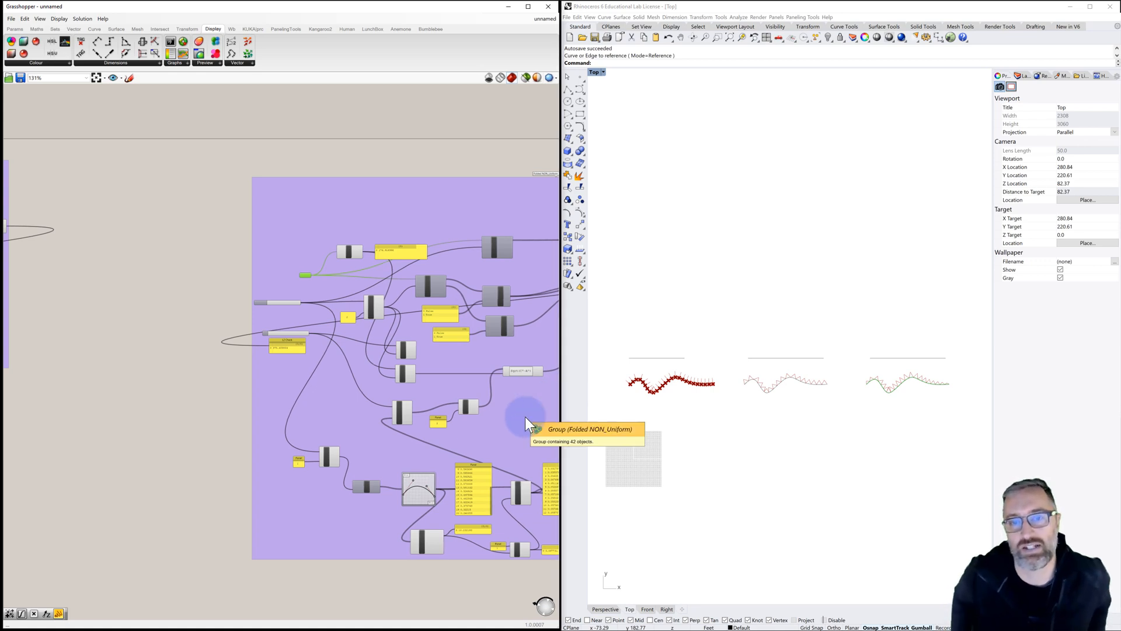